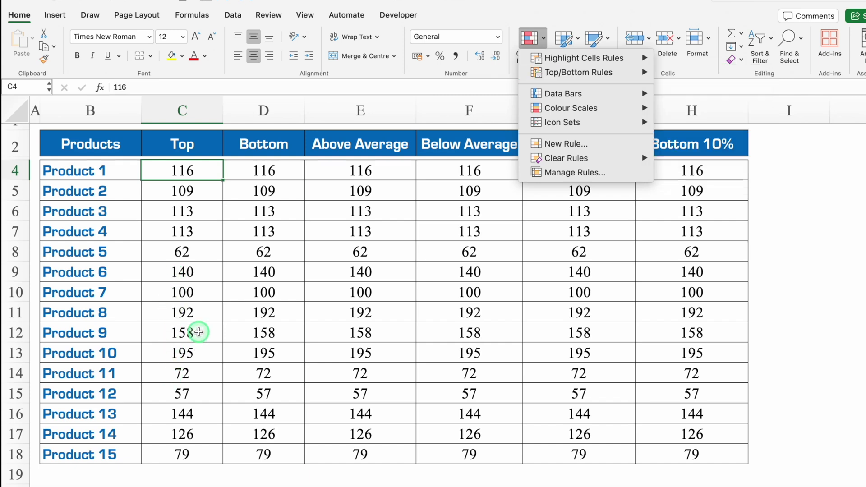
Step: Start a Top 10 Items conditional formatting rule for the Top column values in C4:C18
click(199, 333)
drag(193, 171, 205, 455)
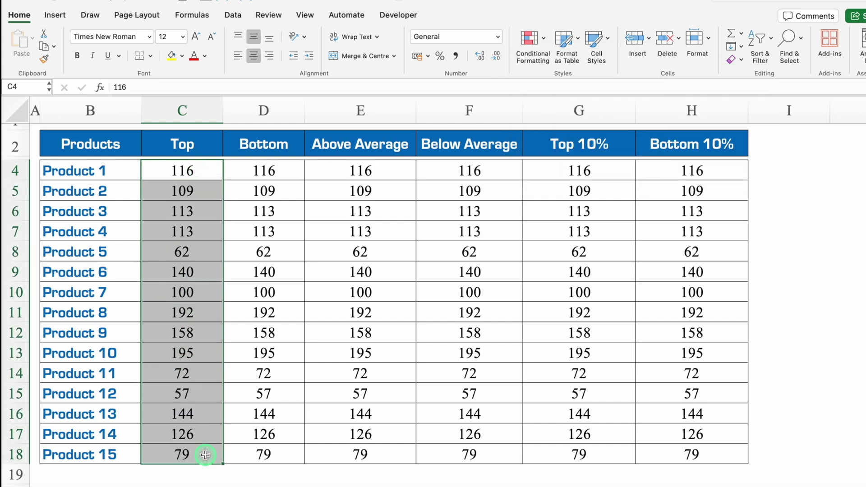
click(200, 174)
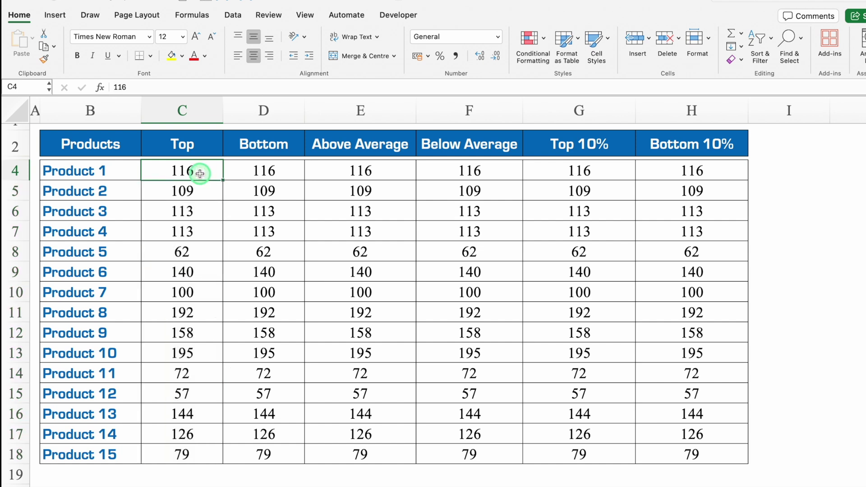
key(ctrl+shift+Down)
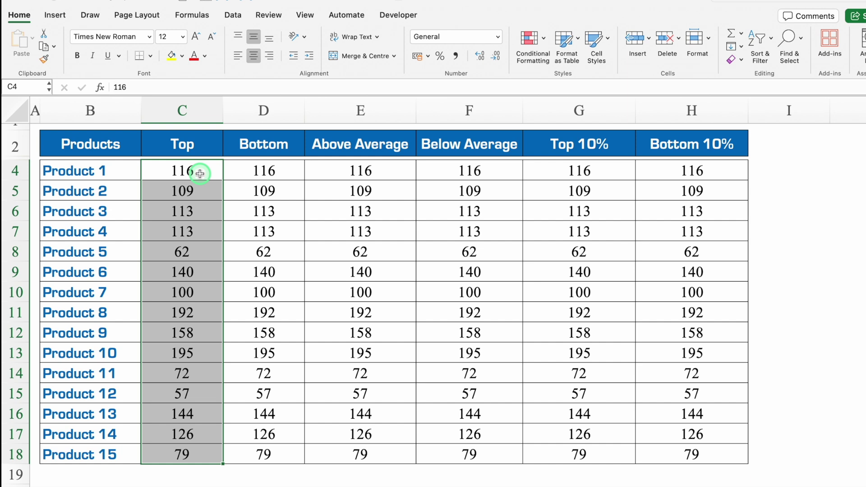
click(543, 40)
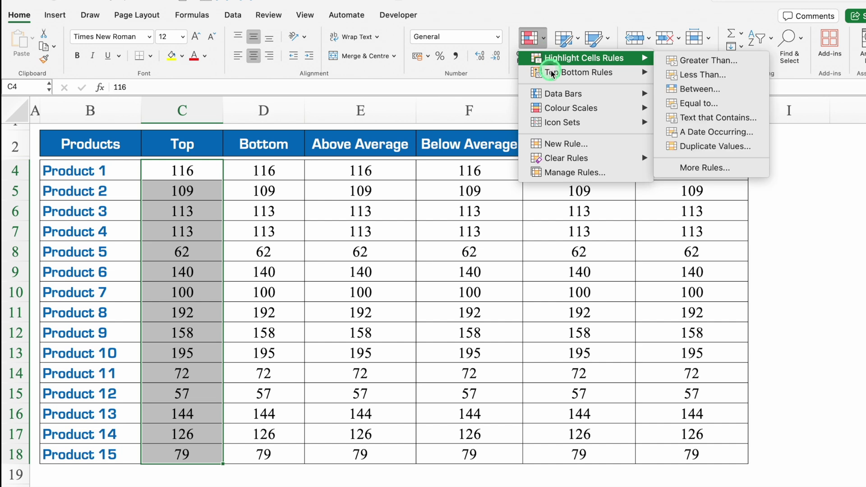
mouse_move(554, 75)
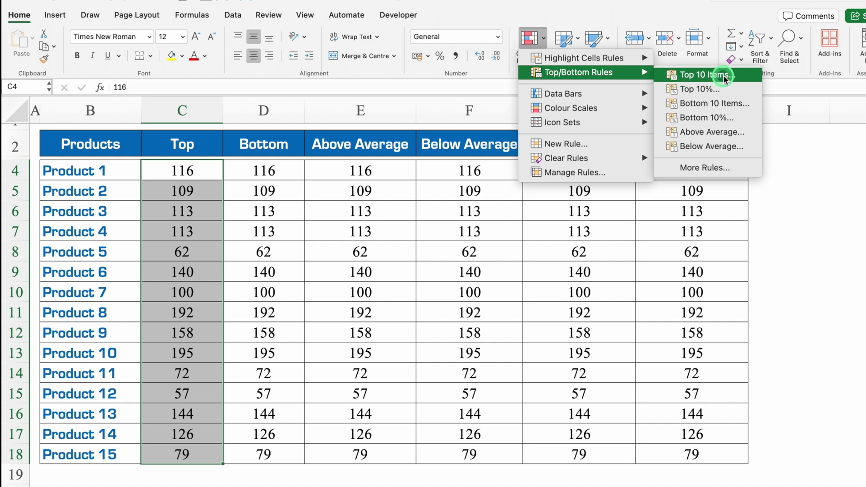
click(740, 78)
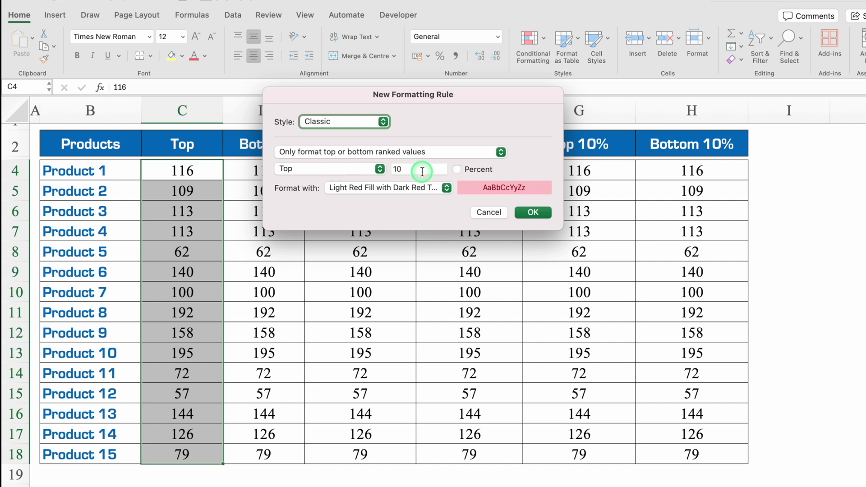
Step: Switch the rule to a customised format and set its background fill to the standard red
click(447, 188)
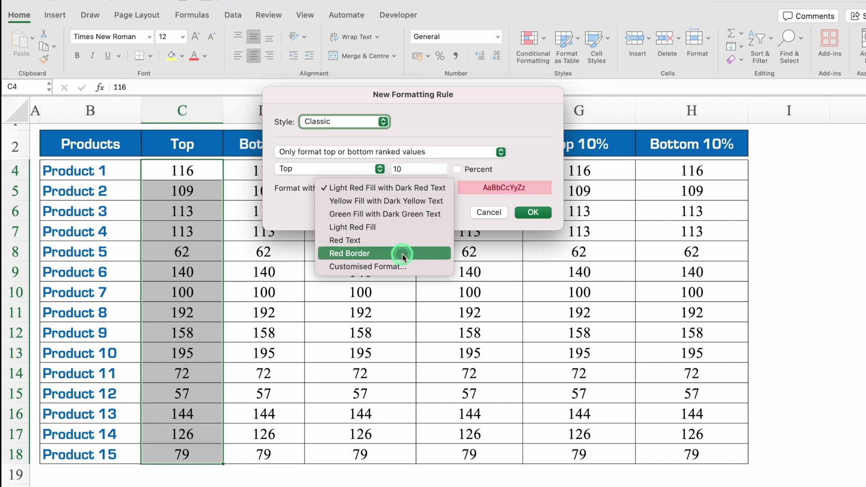
click(403, 267)
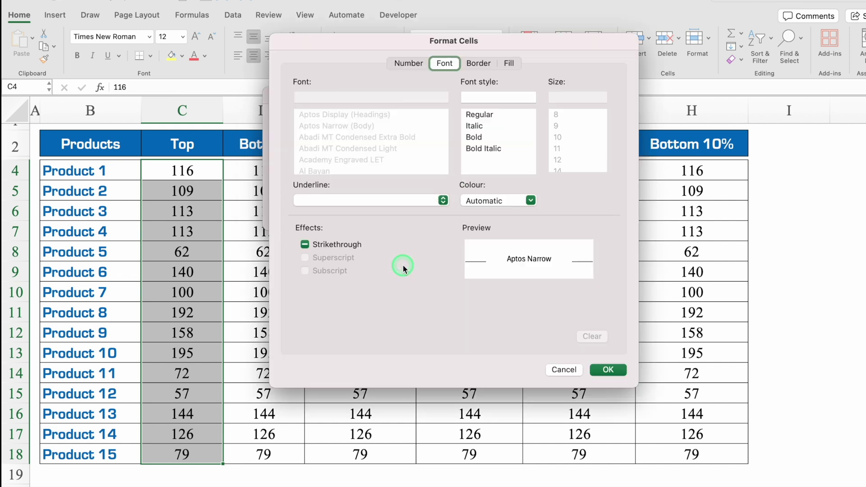
click(446, 64)
click(510, 64)
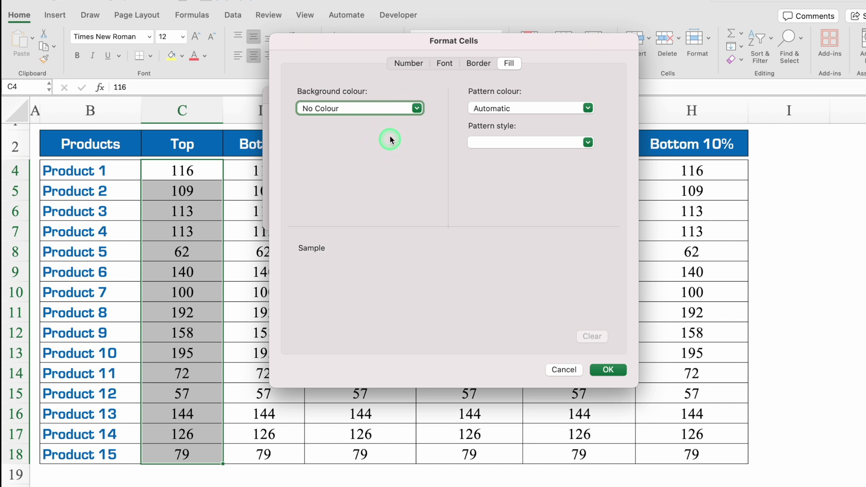
click(417, 108)
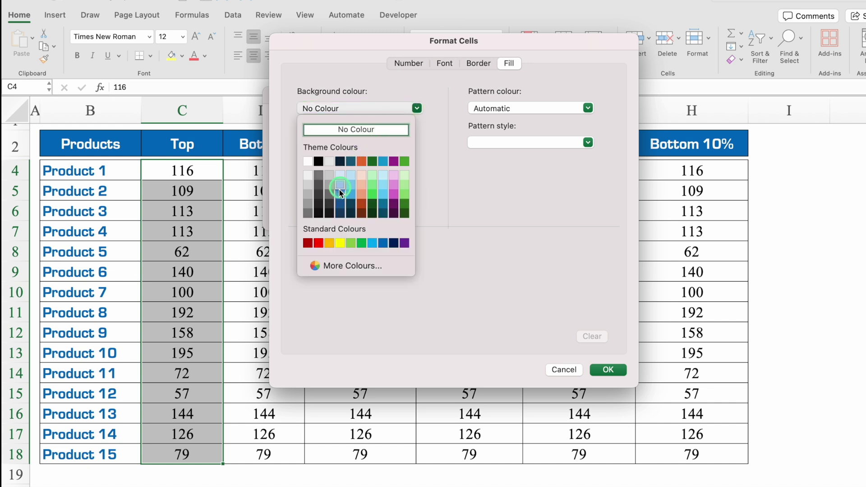
click(318, 243)
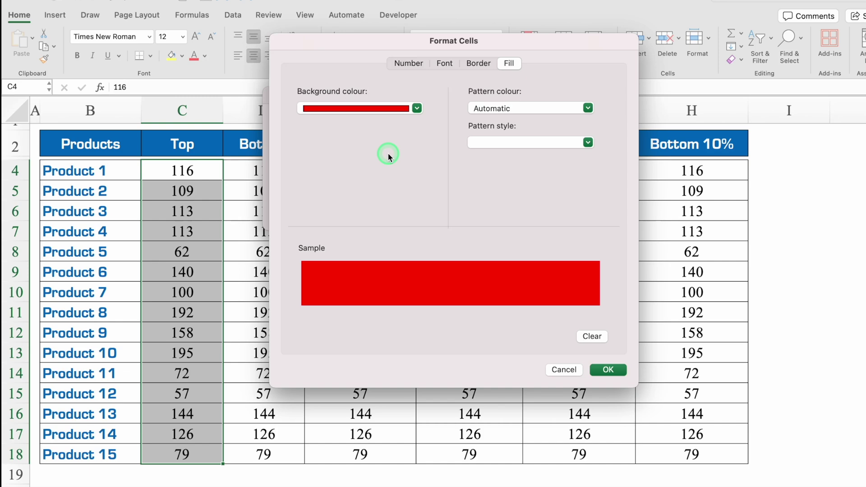
Step: Set the custom format's font colour to white and apply the Top 10 rule to the Top column
click(445, 64)
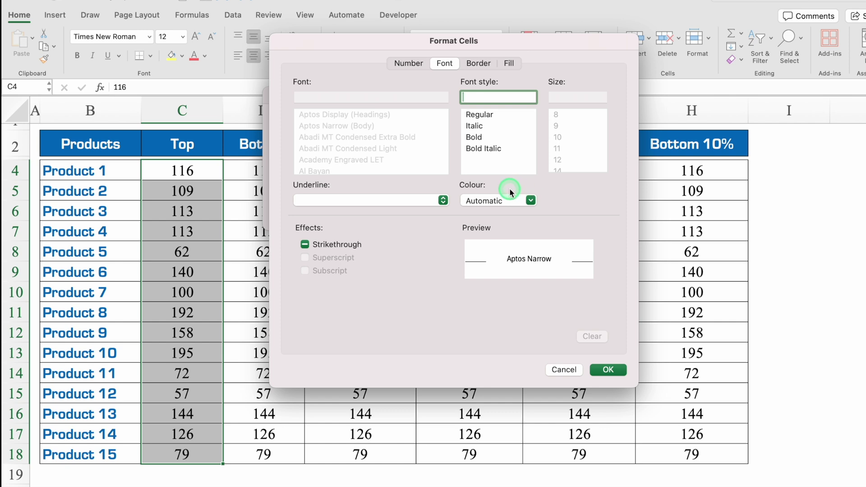
click(531, 201)
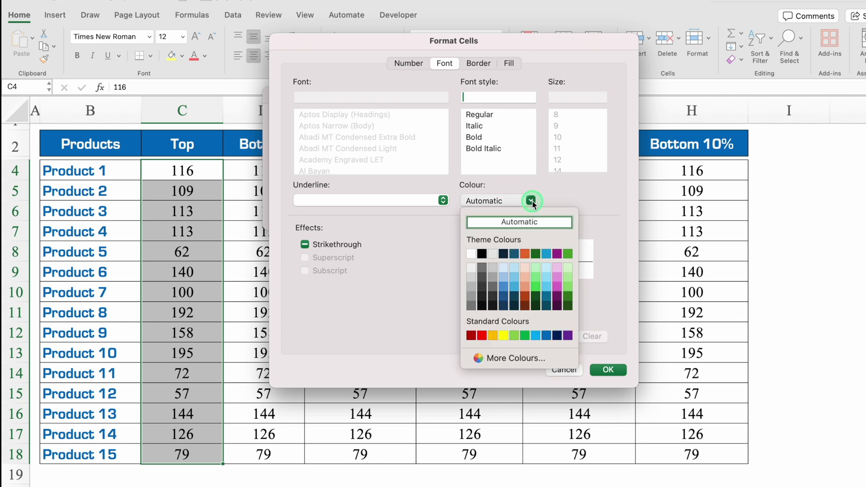
click(472, 254)
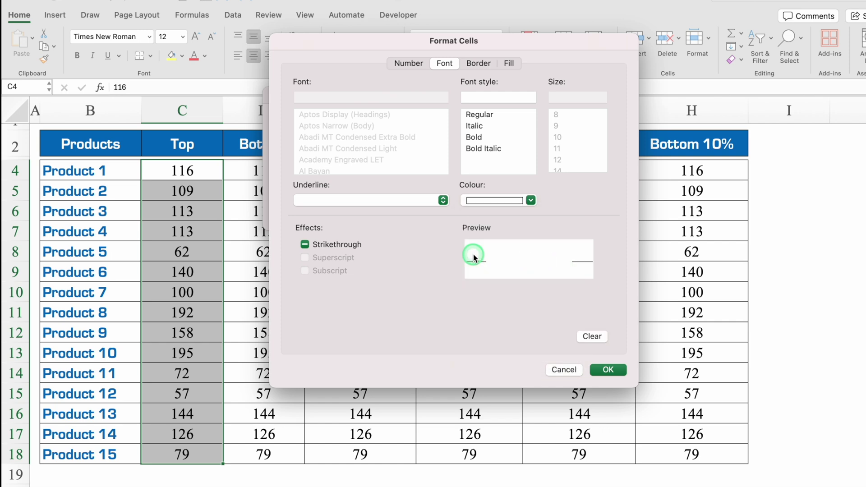
click(608, 370)
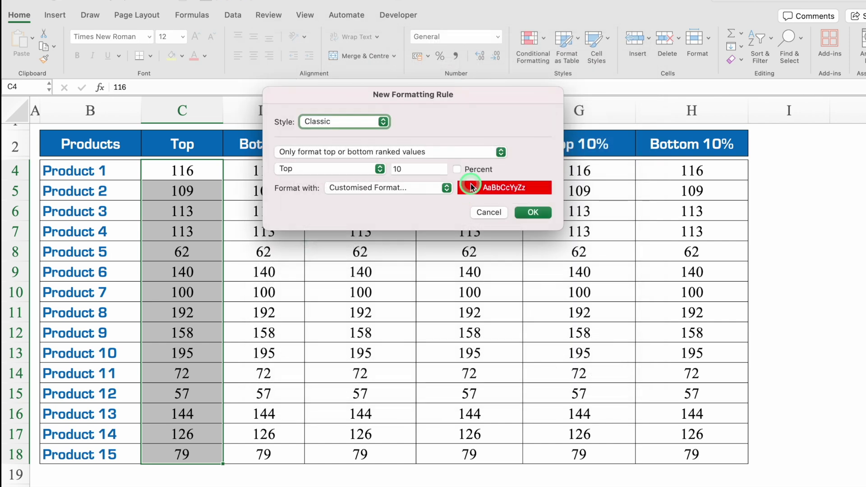
click(533, 212)
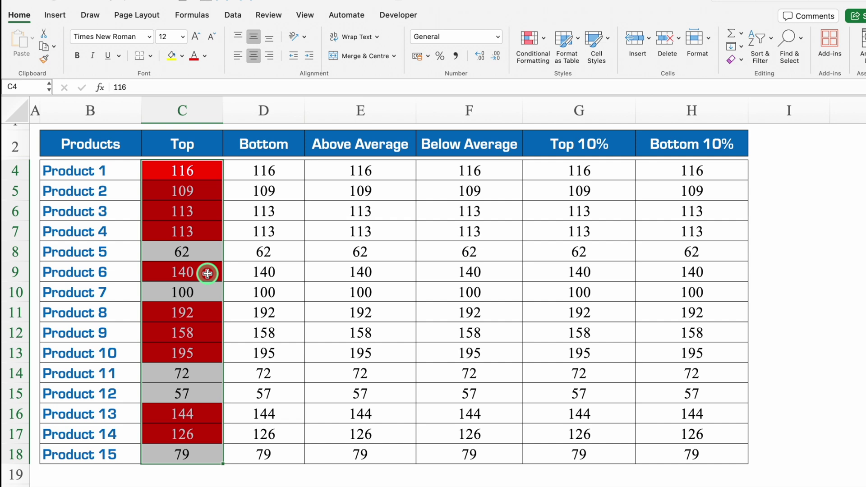
Step: Edit the Top column's existing conditional formatting rule so it formats only the top 2 values, and apply it
click(545, 40)
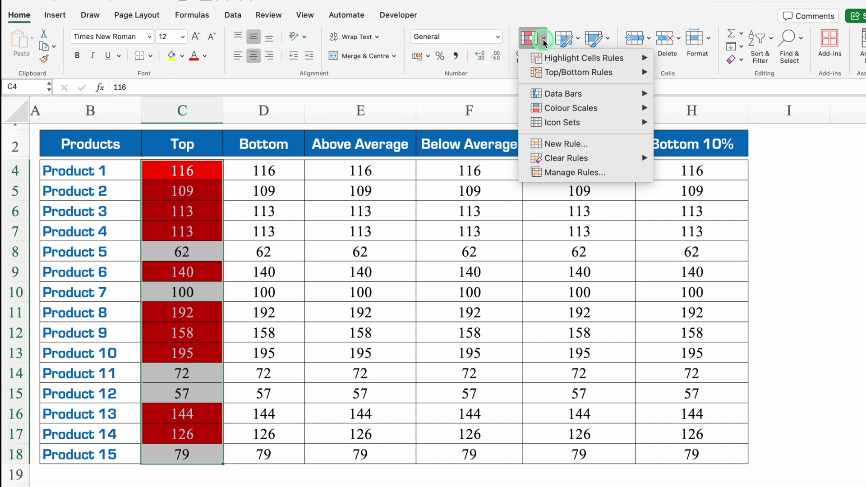
mouse_move(562, 73)
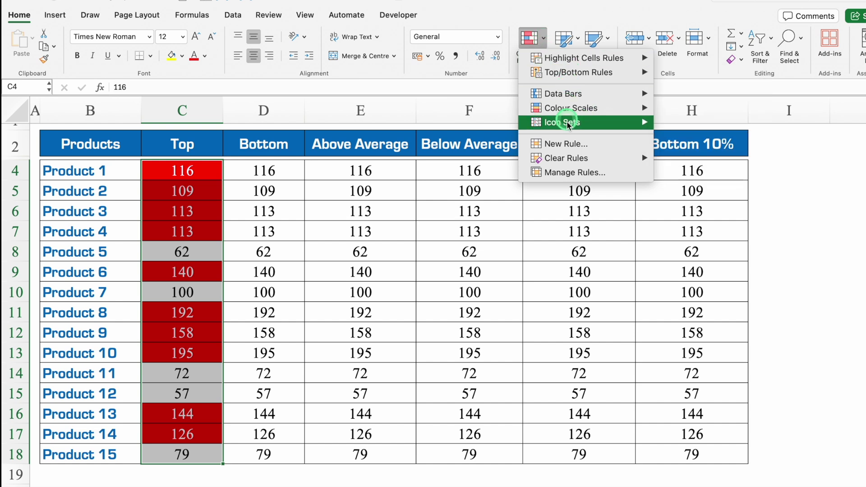
click(566, 172)
click(336, 129)
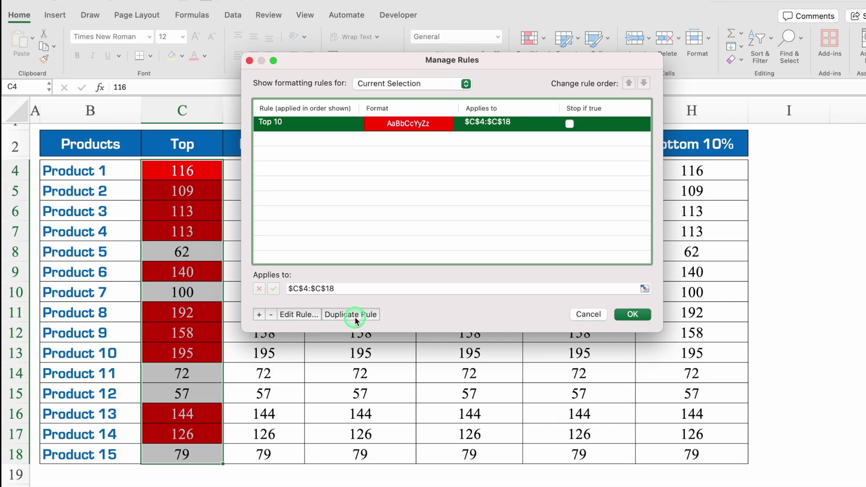
click(304, 317)
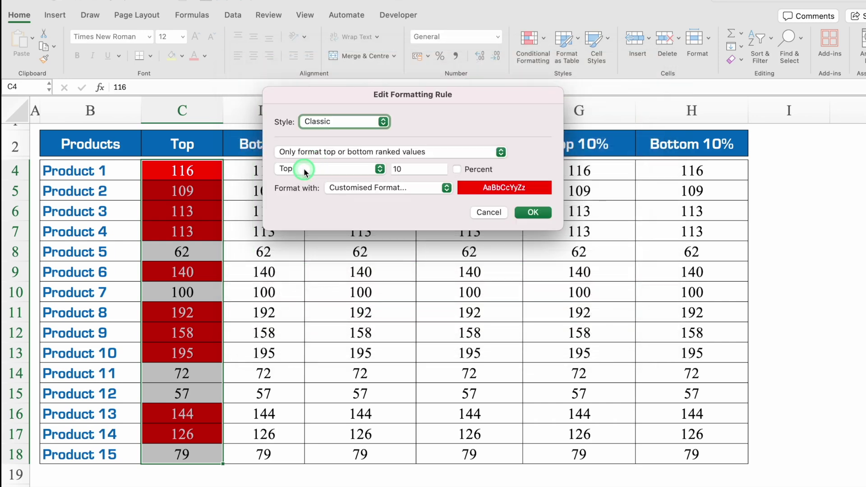
click(419, 170)
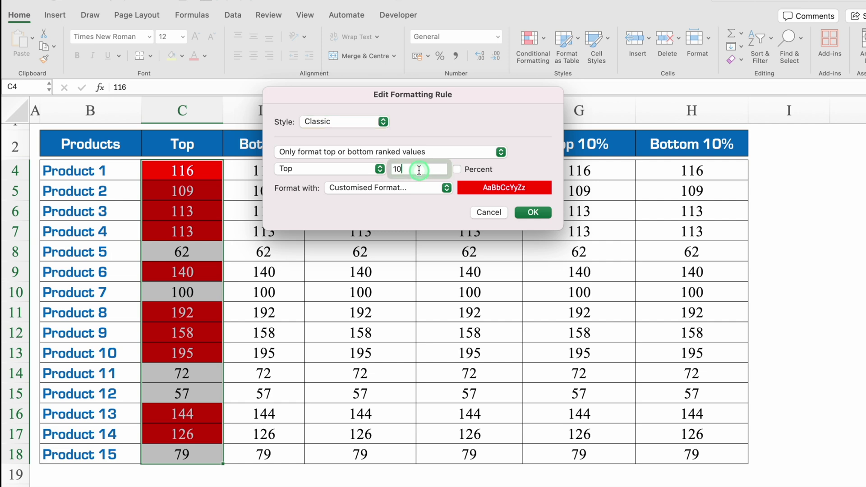
key(BackSpace)
key(BackSpace)
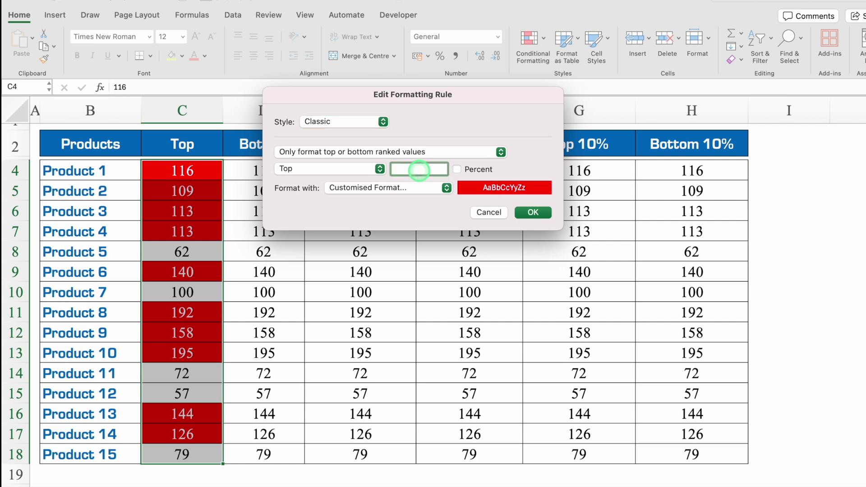
text(2)
click(532, 212)
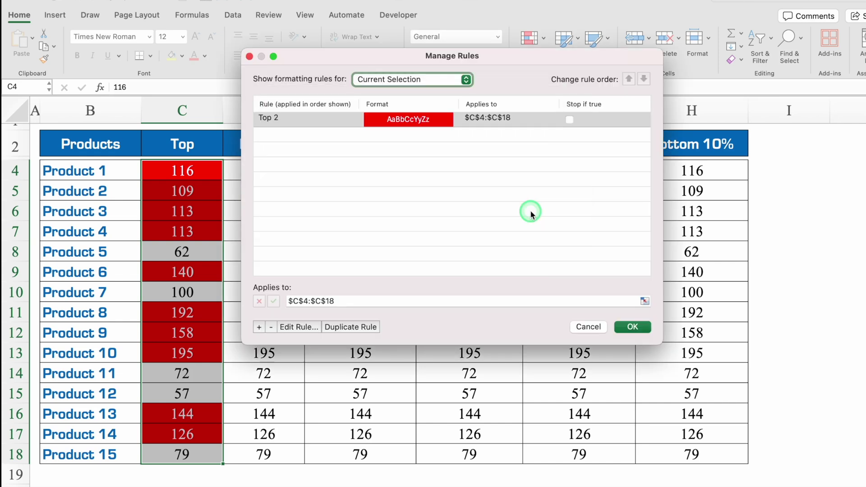
click(633, 327)
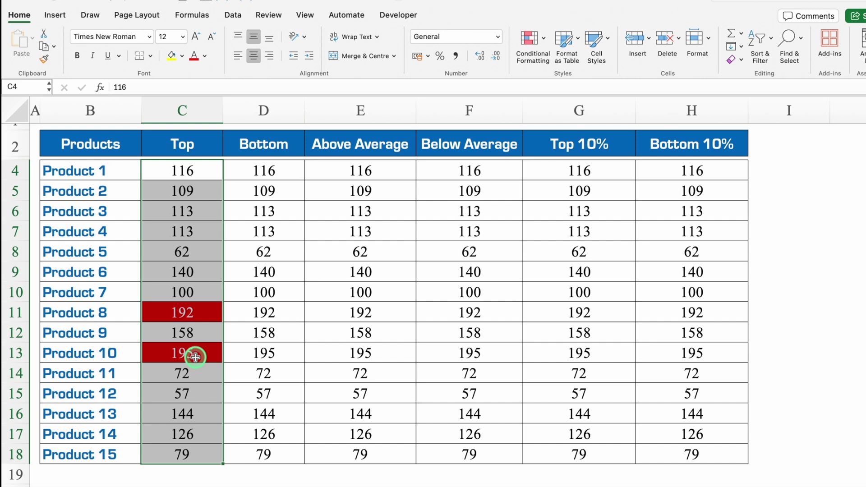
Step: Edit the Top column's conditional formatting rule so it formats the top 5 values, and apply it
click(528, 39)
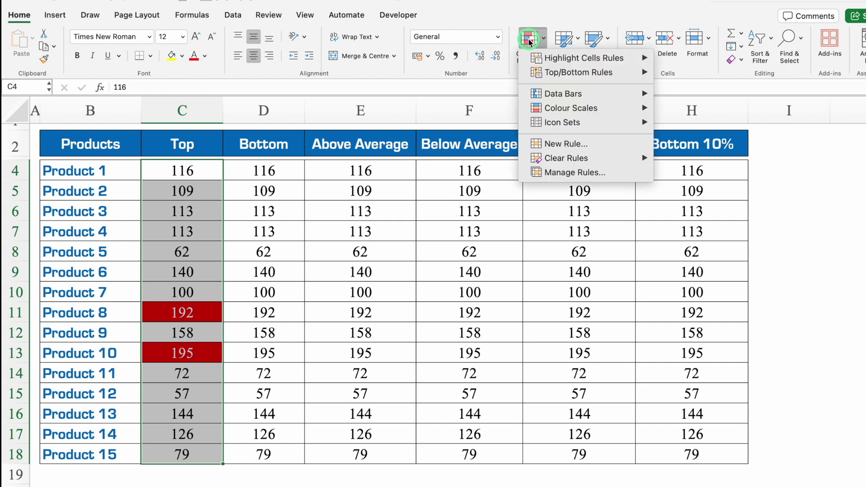
click(554, 173)
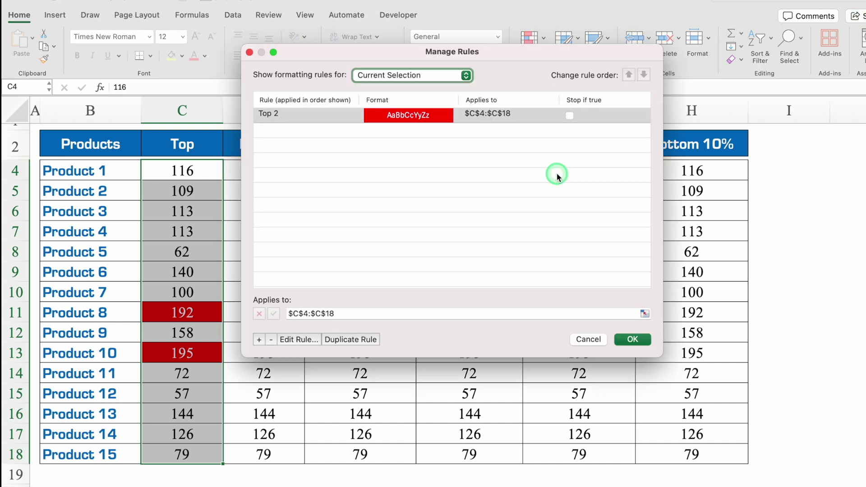
click(337, 119)
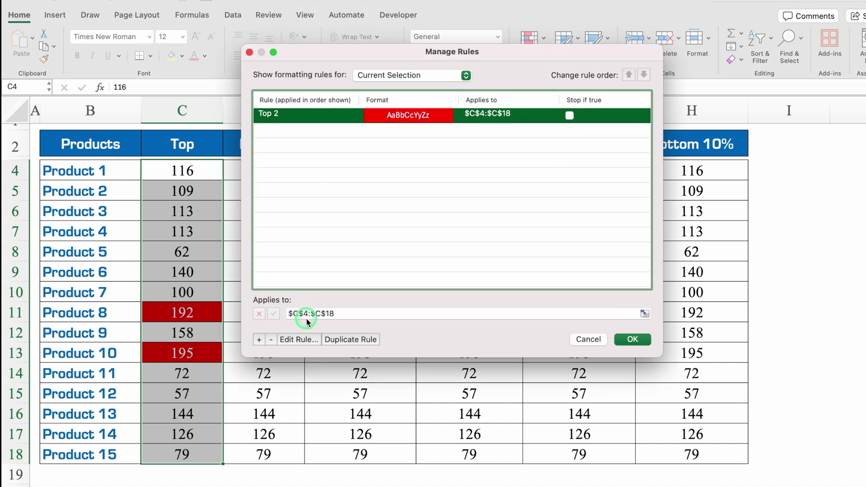
click(299, 340)
key(BackSpace)
text(5)
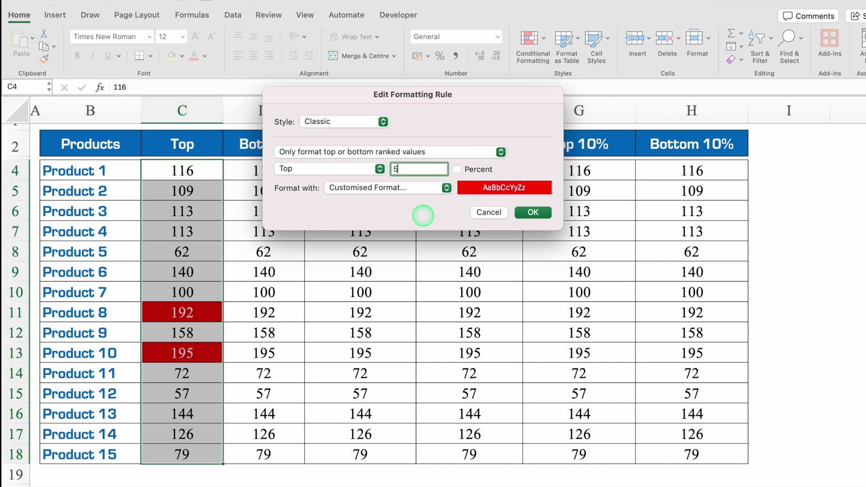
click(534, 212)
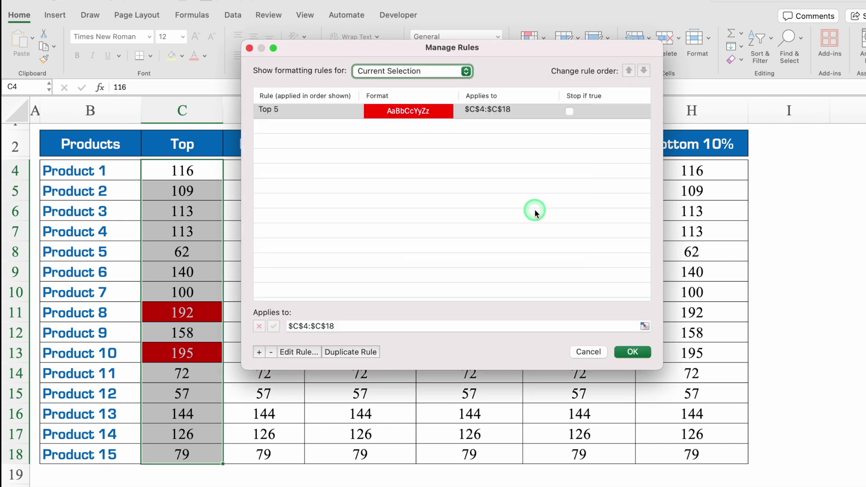
click(633, 352)
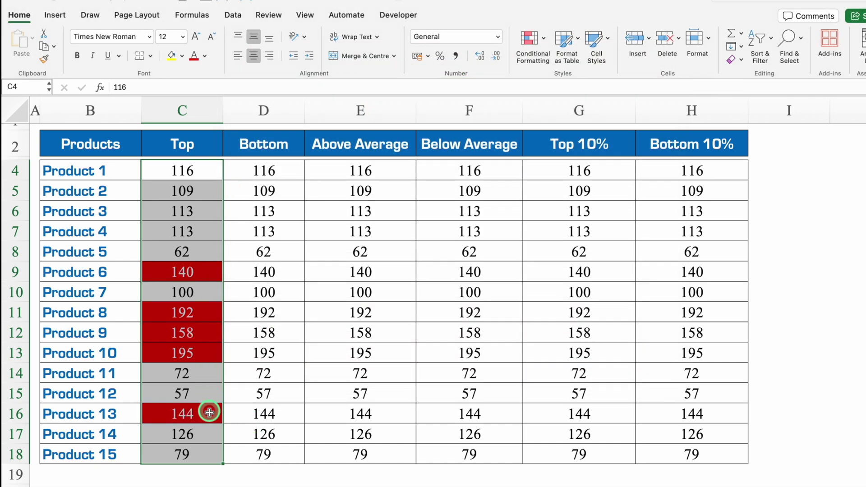
Step: Start a Bottom 10 Items conditional formatting rule on the Bottom column's values and limit it to the bottom 3
click(270, 171)
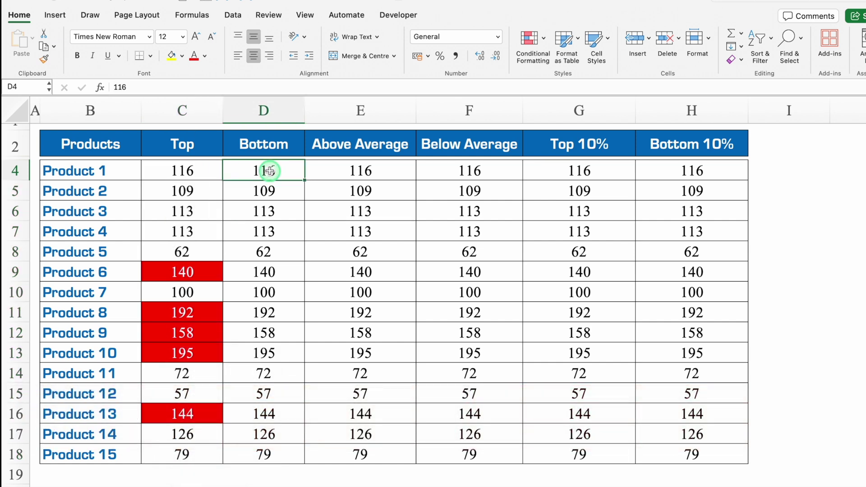
key(ctrl+shift+Down)
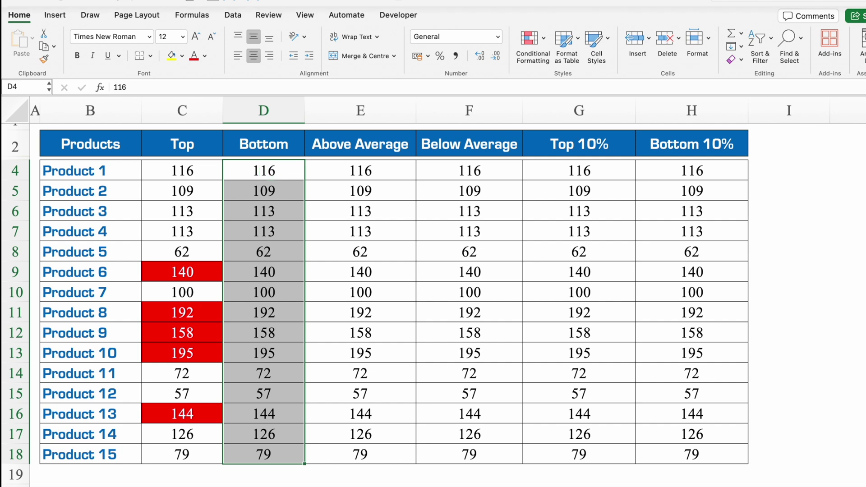
click(543, 38)
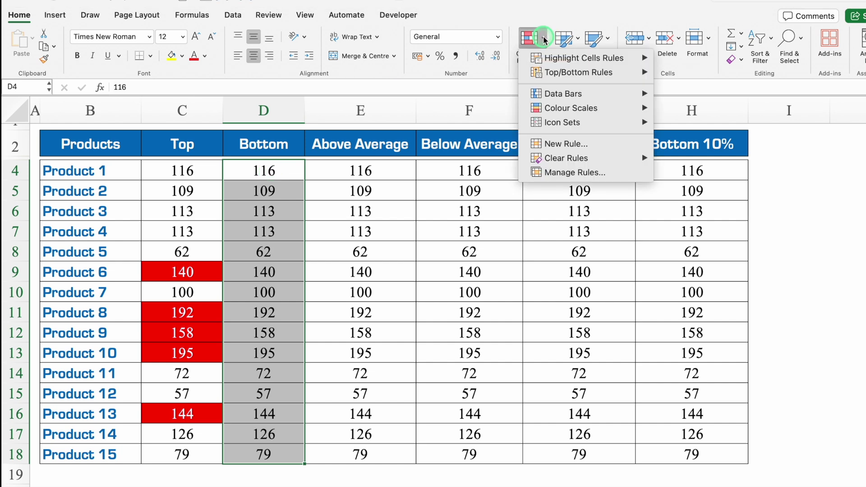
click(562, 73)
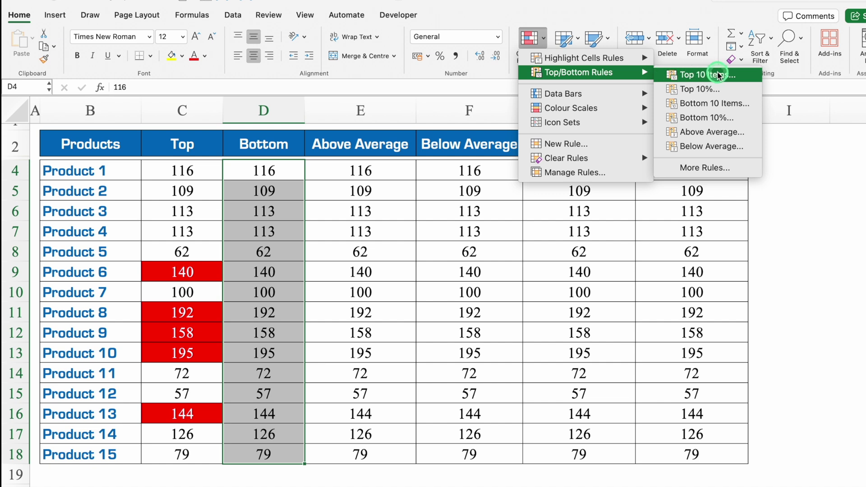
click(746, 106)
click(443, 169)
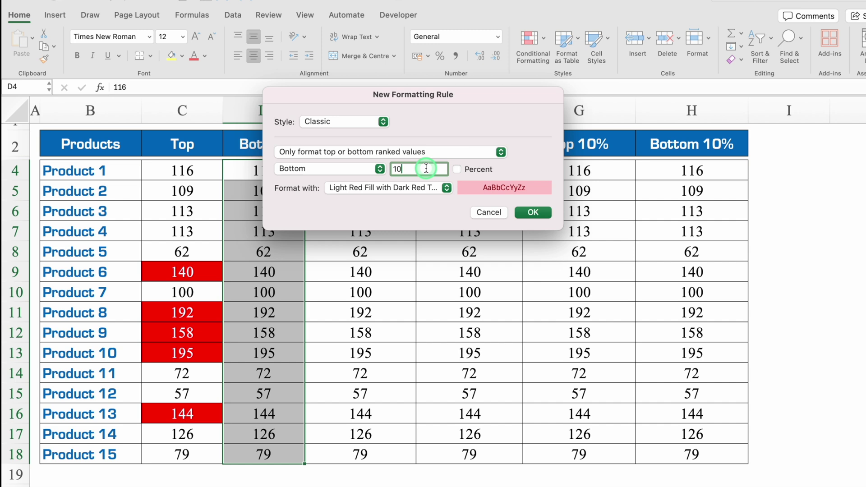
key(BackSpace)
key(BackSpace)
text(3)
Step: Give the bottom 3 rule a customised format with the standard orange background fill, and apply it to the Bottom column
click(447, 187)
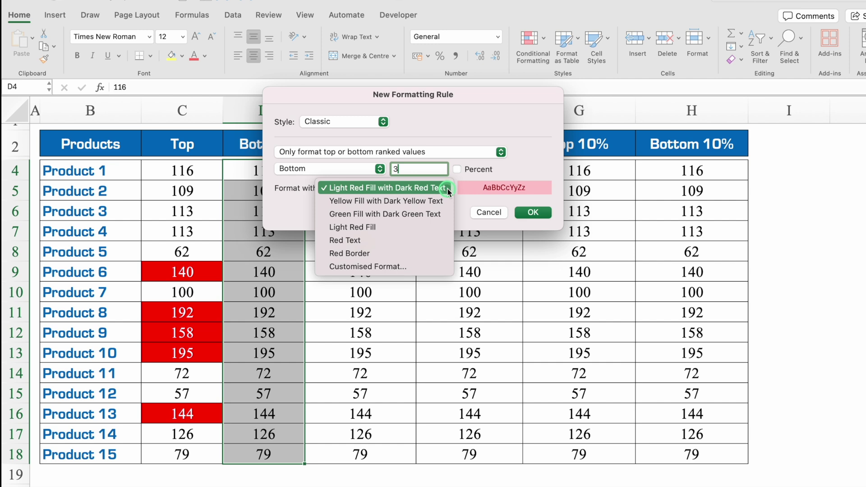
click(386, 267)
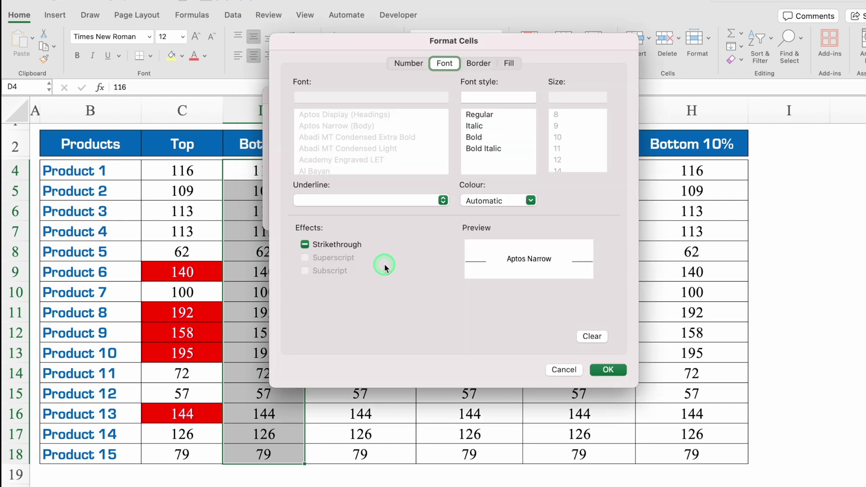
click(509, 64)
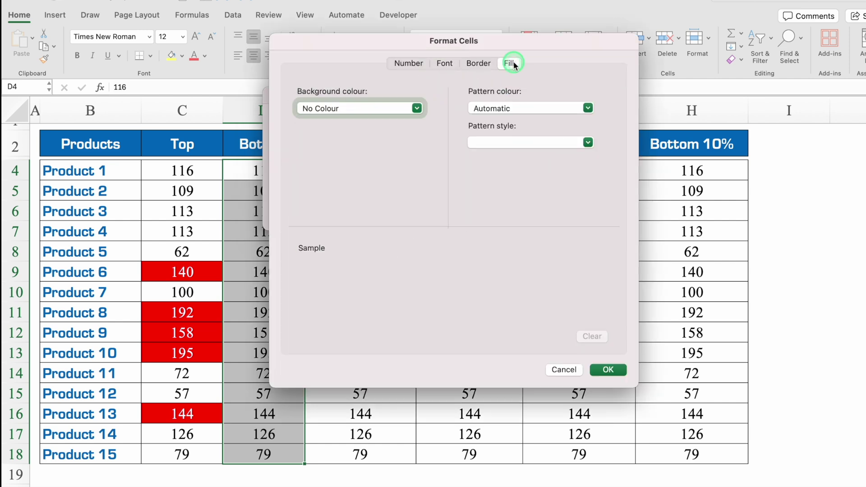
click(418, 108)
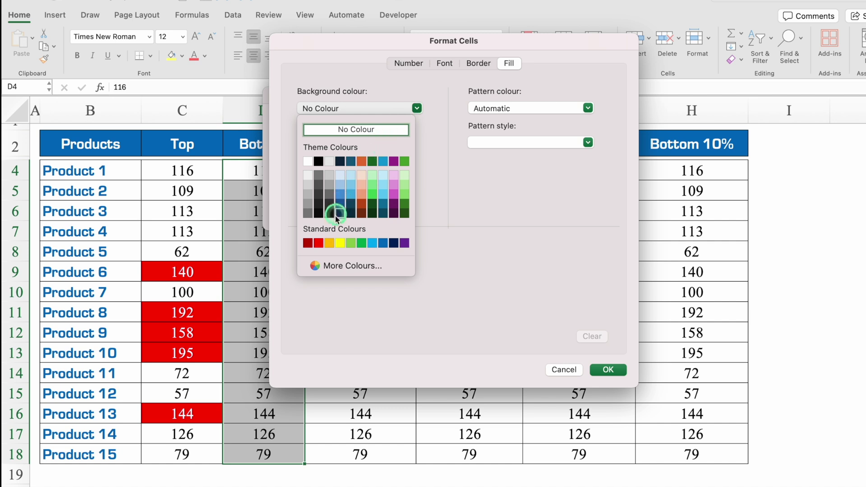
click(330, 242)
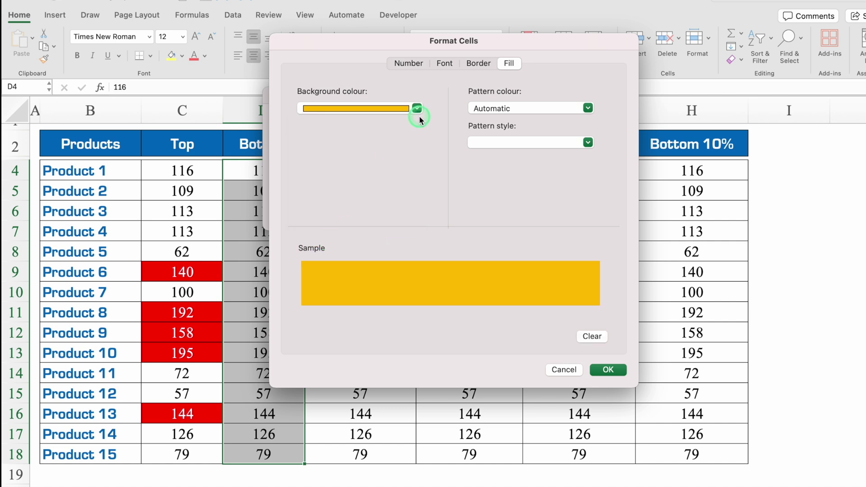
click(598, 370)
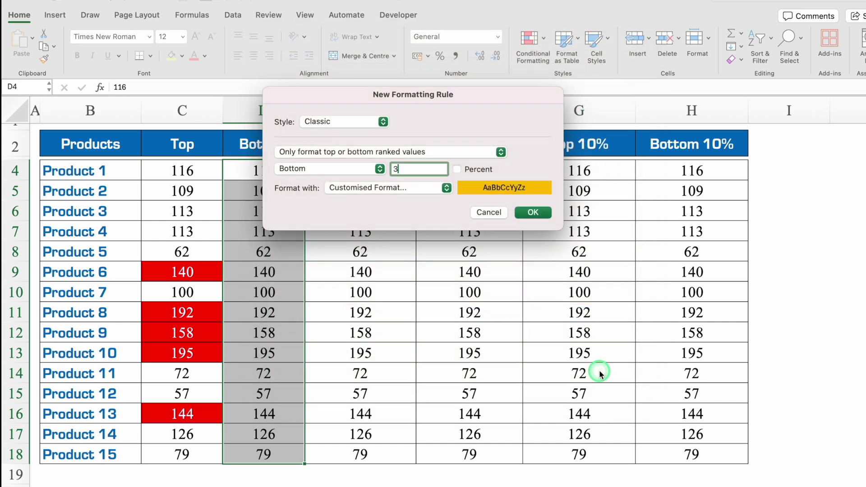
click(537, 212)
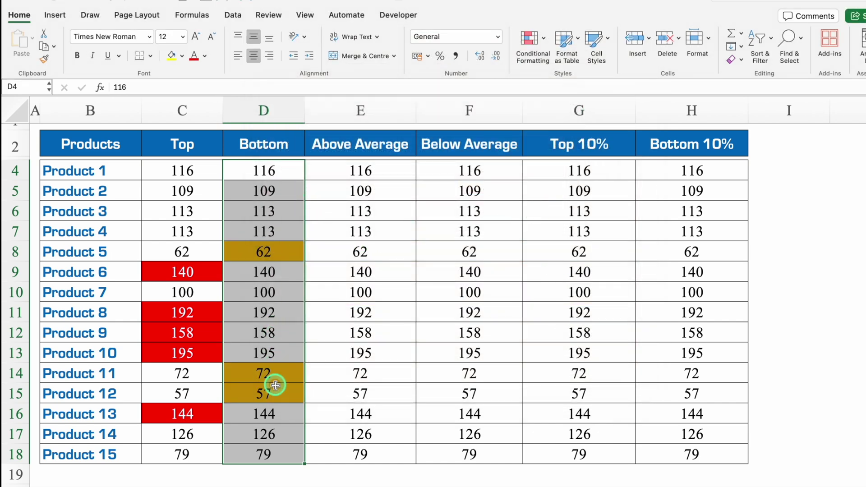
Step: Enter 1, 2 and 3 as the Bottom column values for Product 1, Product 2 and Product 3
click(287, 171)
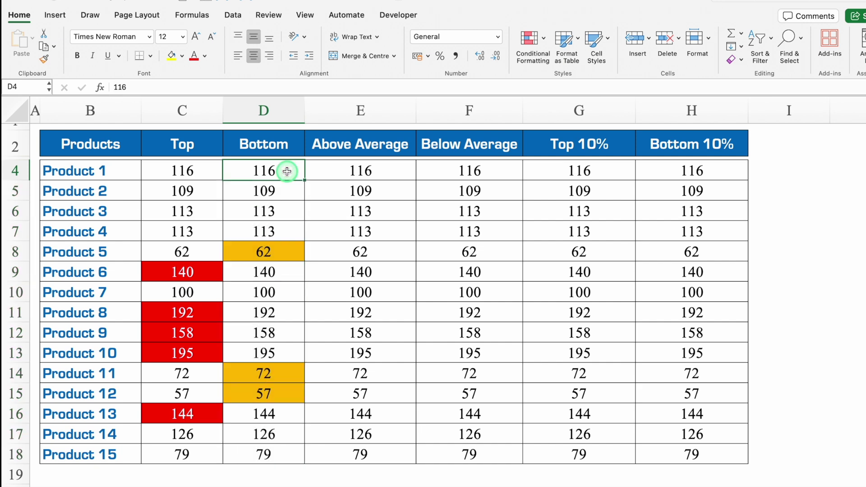
click(285, 192)
click(282, 212)
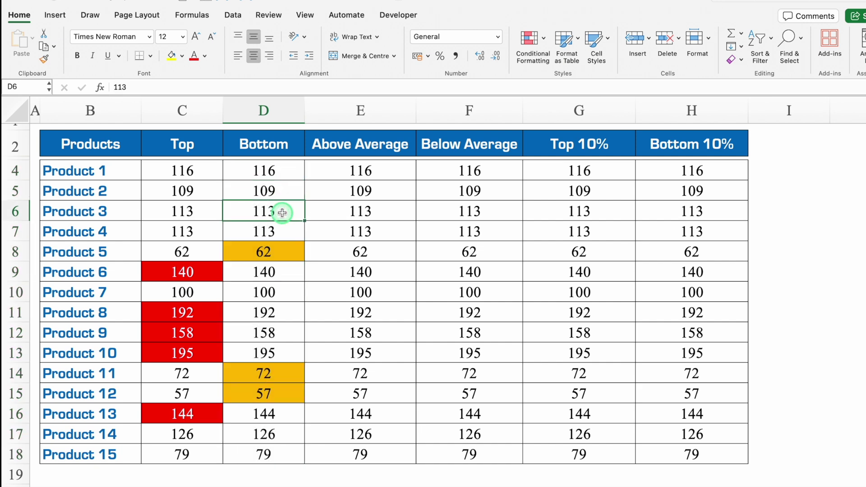
click(287, 169)
text(1)
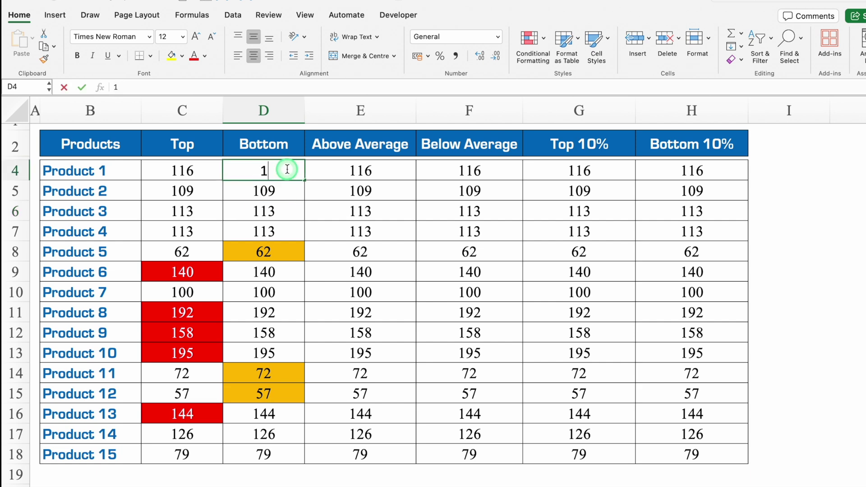
key(Return)
text(2)
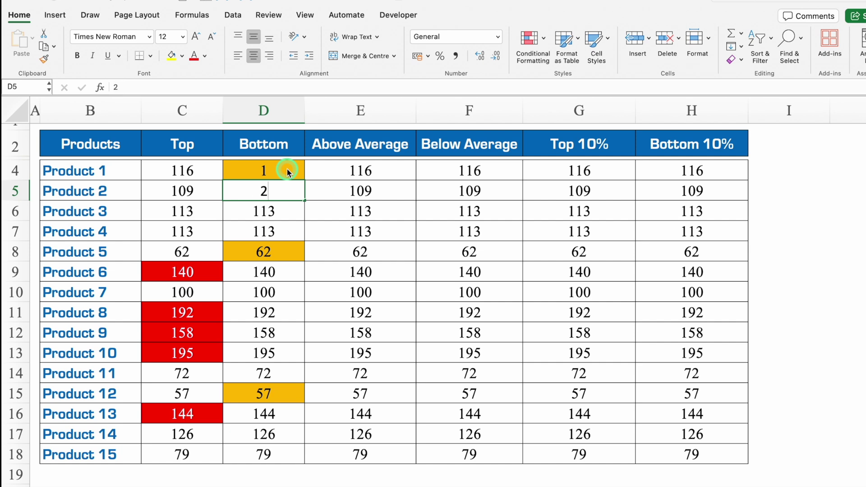
key(Return)
text(3)
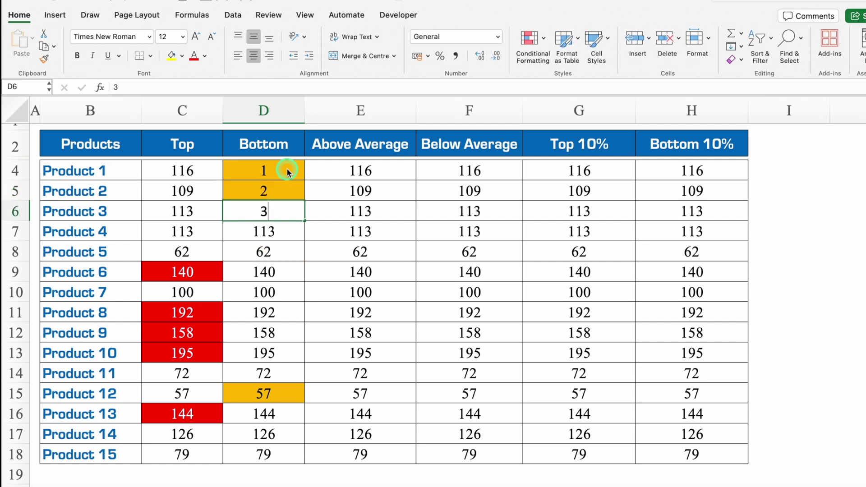
key(Return)
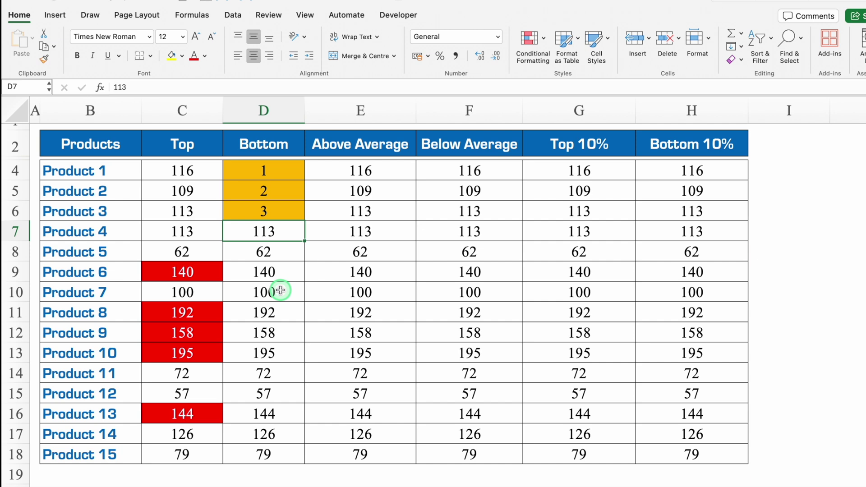
Step: Change Product 3's value in the Bottom column to 300
click(283, 210)
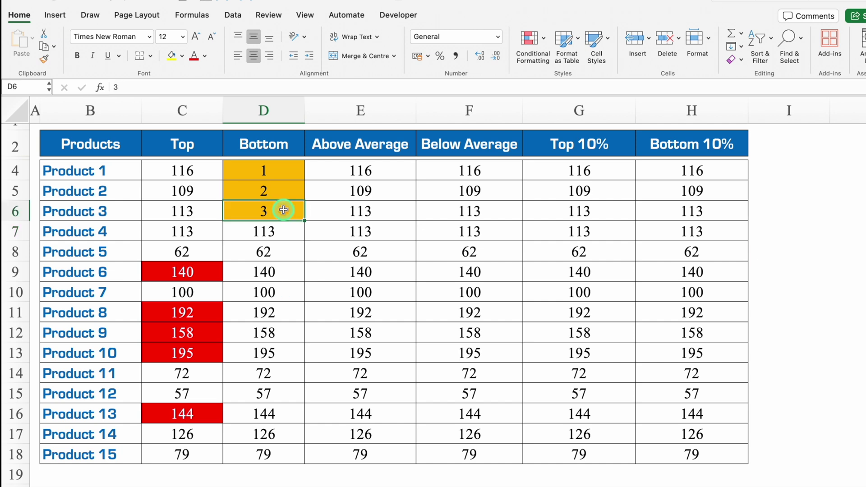
text(300)
key(Return)
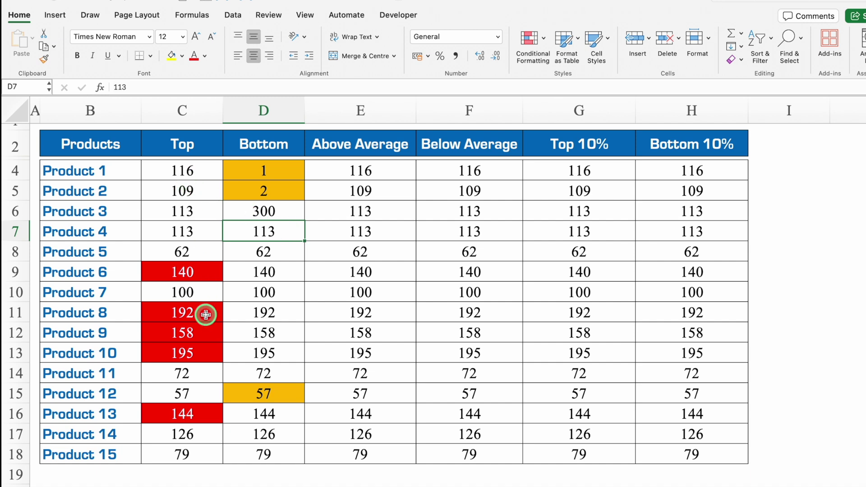
Step: Start an additional Bottom 10 Items rule on the Top column's values and limit it to the bottom 5
click(195, 172)
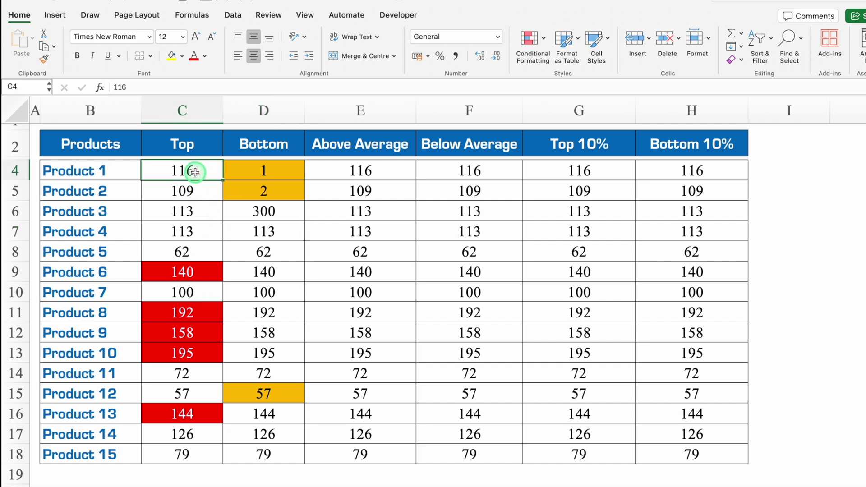
key(ctrl+shift+Down)
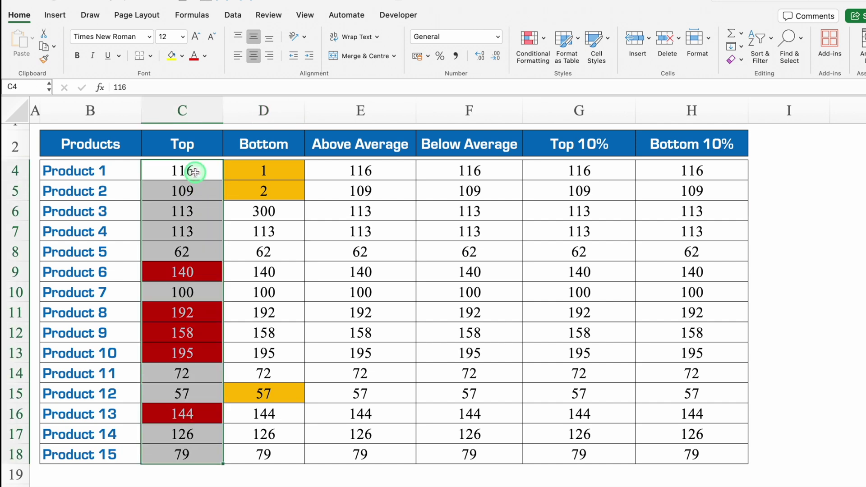
click(543, 41)
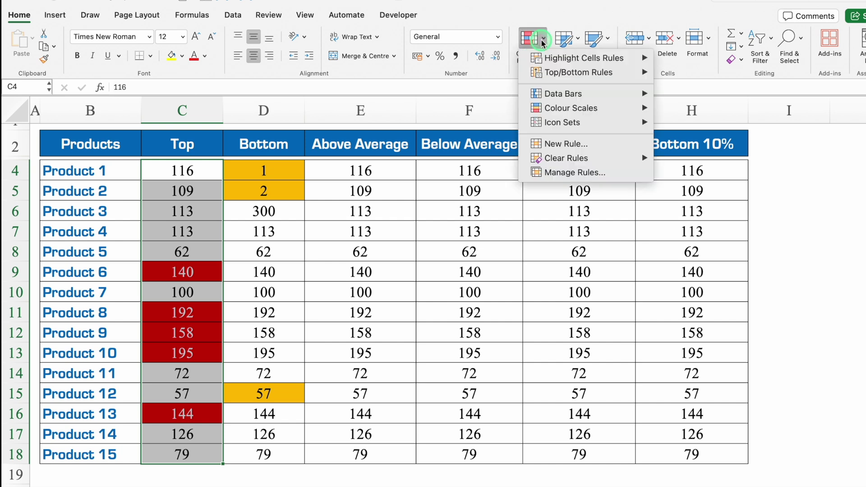
click(576, 75)
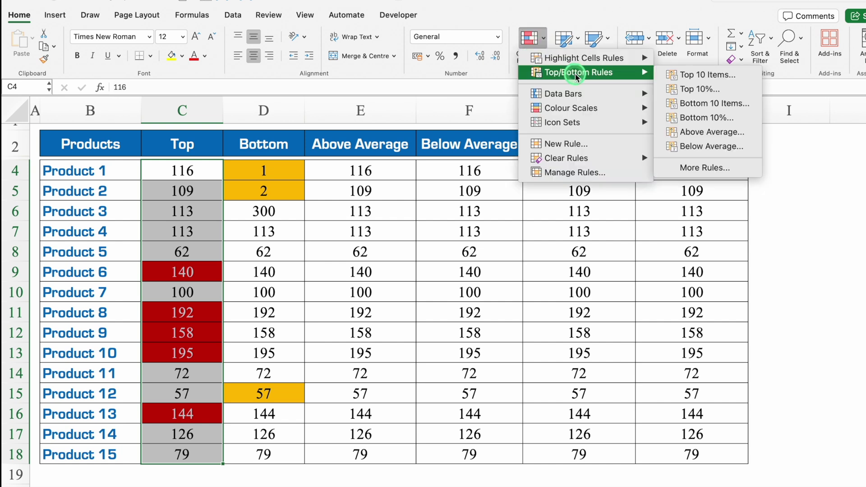
click(704, 107)
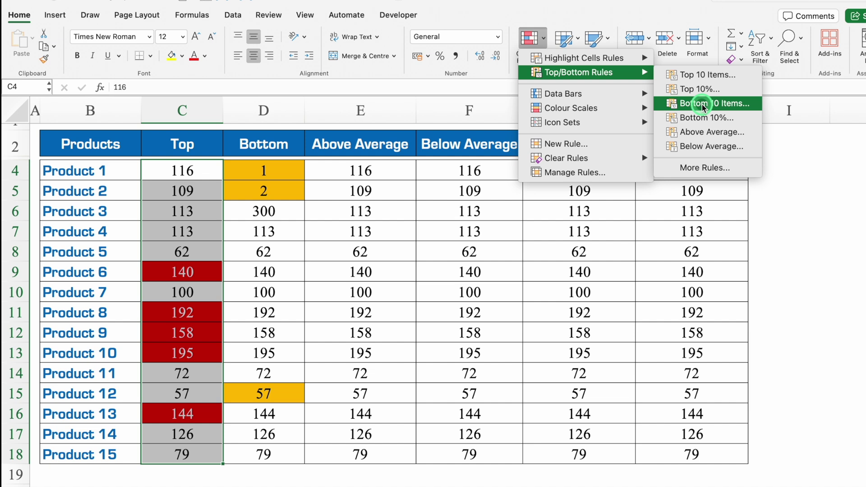
click(414, 170)
key(BackSpace)
key(BackSpace)
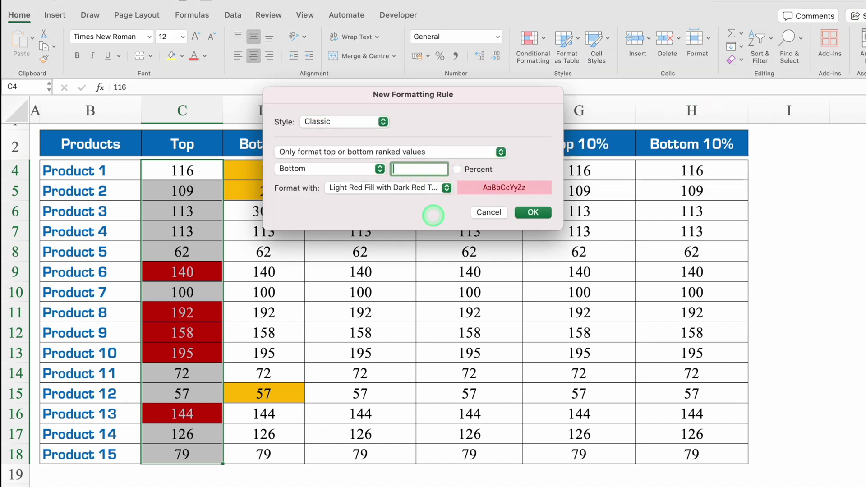
text(5)
Step: Give the bottom 5 rule a customised format with the standard orange background fill, and apply it to the Top column
click(447, 188)
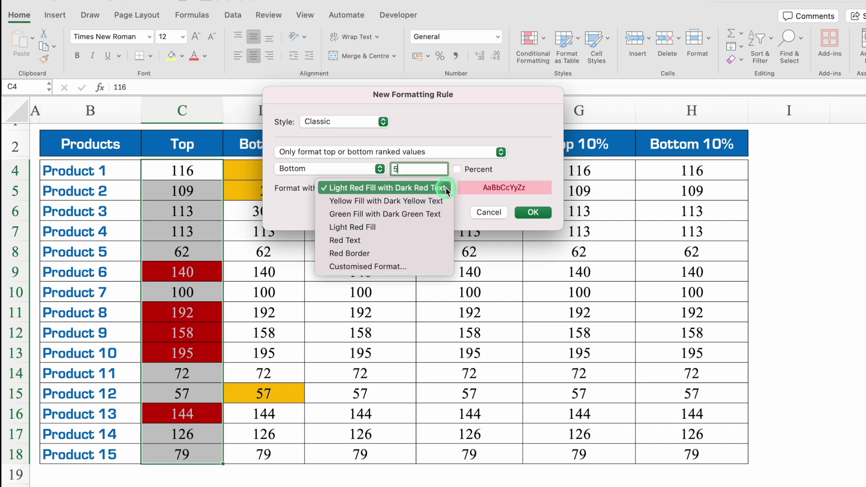
click(390, 267)
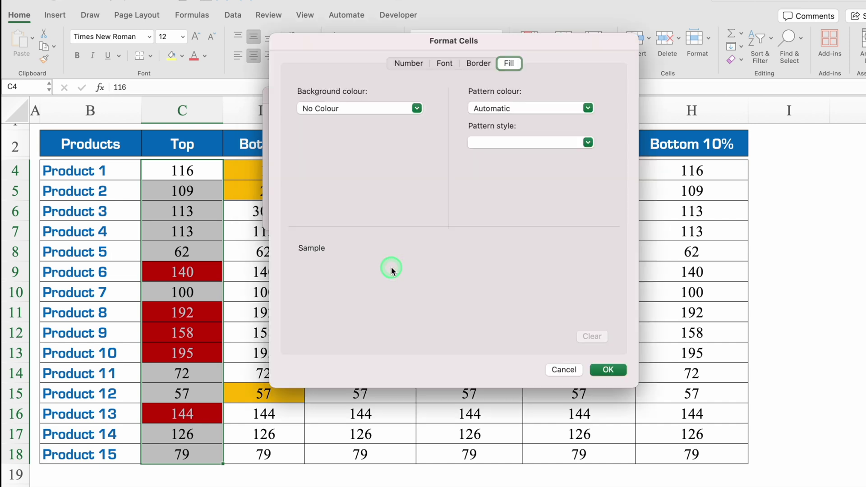
click(417, 108)
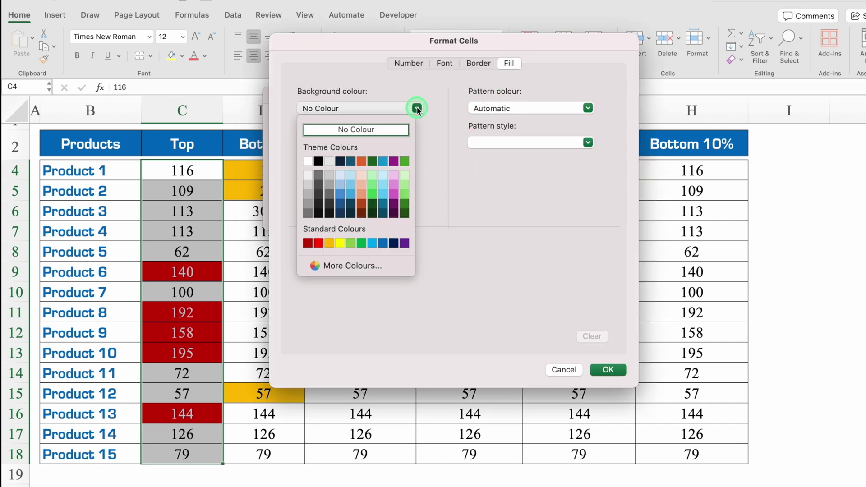
click(330, 243)
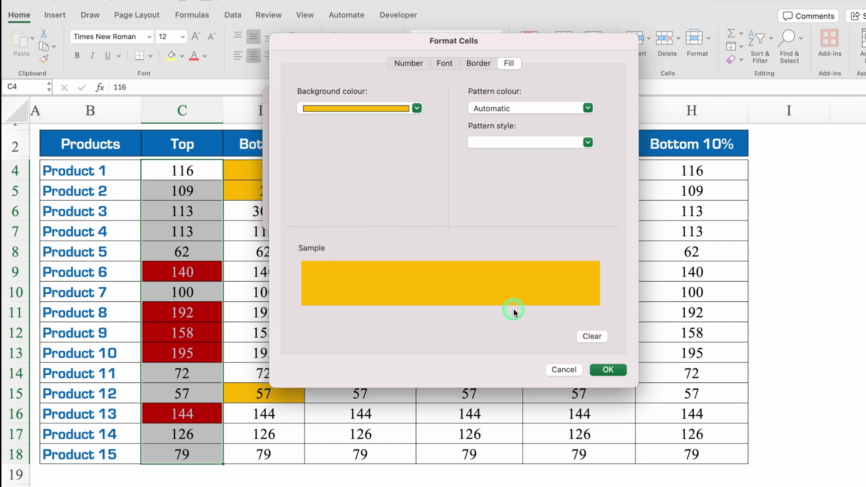
click(608, 370)
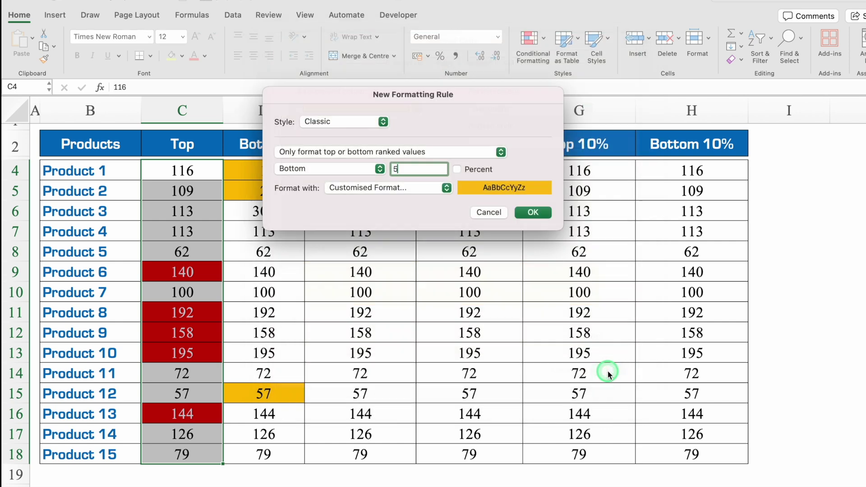
click(533, 213)
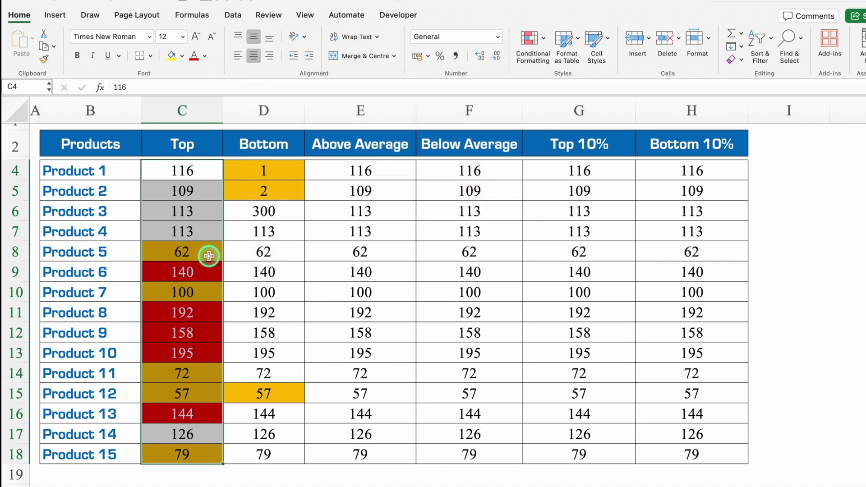
Step: Calculate the average of the Above Average column's values E4:E18 with the AVERAGE function in cell E19
click(337, 177)
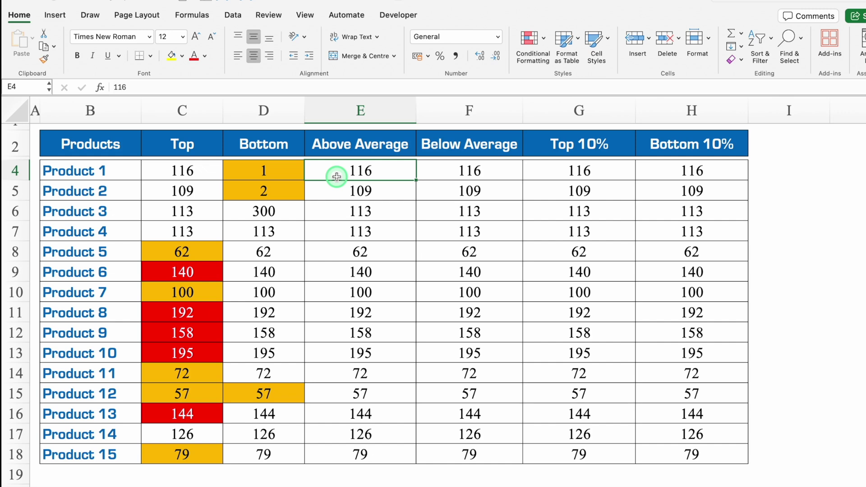
click(351, 475)
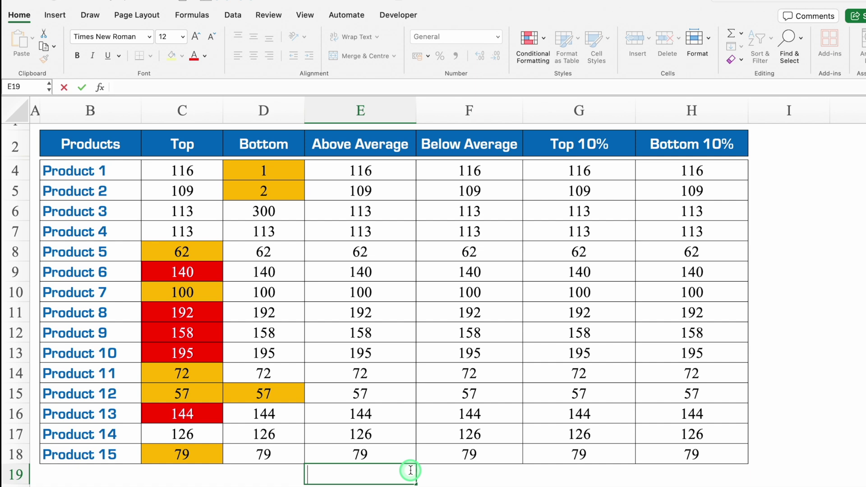
text(=a)
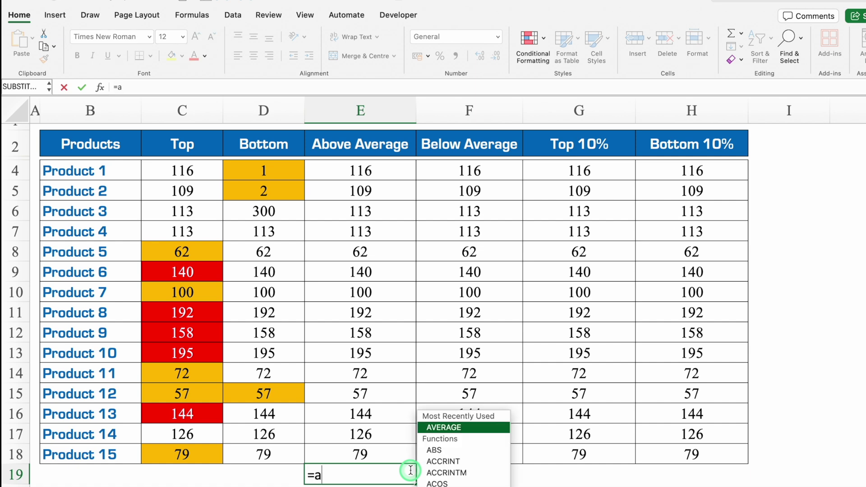
text(ver)
key(Tab)
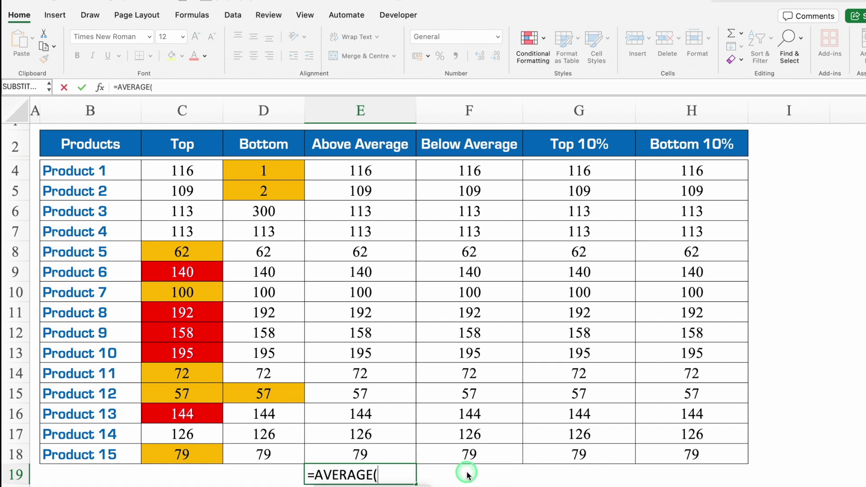
drag(387, 167, 378, 453)
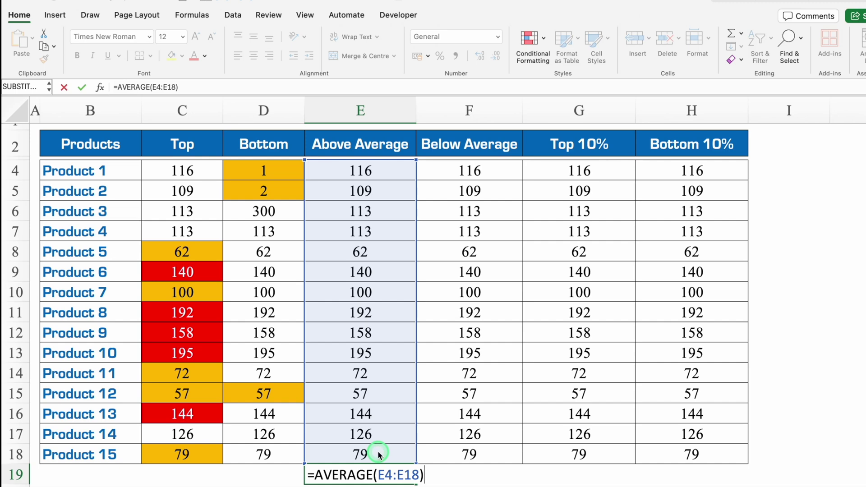
key(Return)
Step: Format the average in E19 with centred alignment, a blue fill and a white font
click(370, 471)
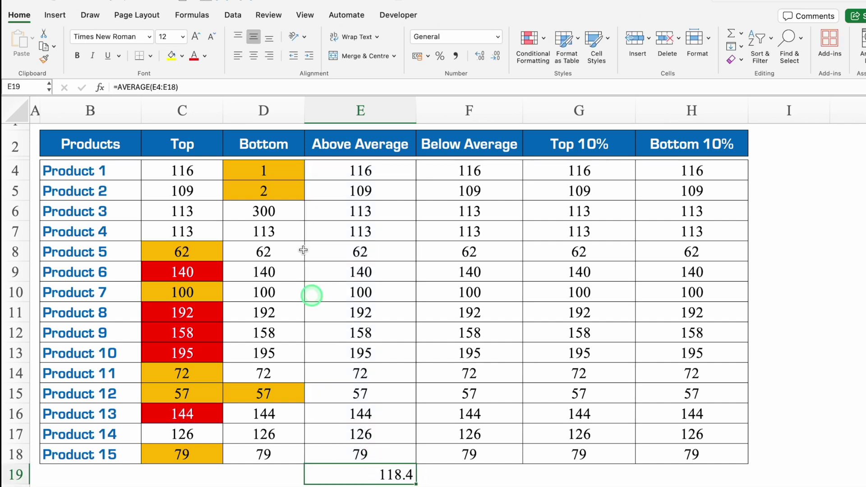
click(254, 57)
click(182, 56)
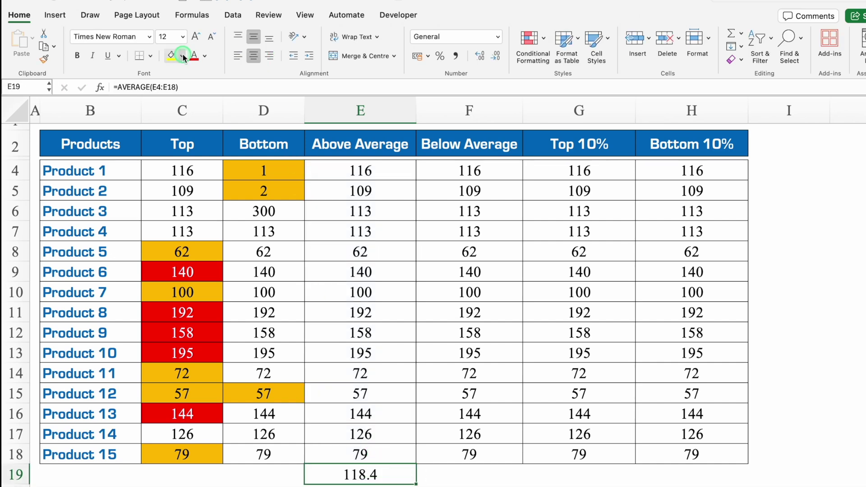
click(250, 192)
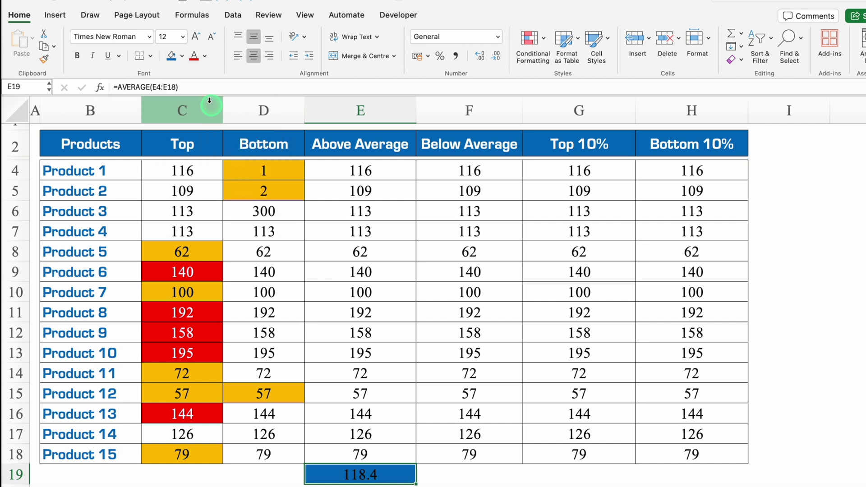
click(203, 56)
click(197, 109)
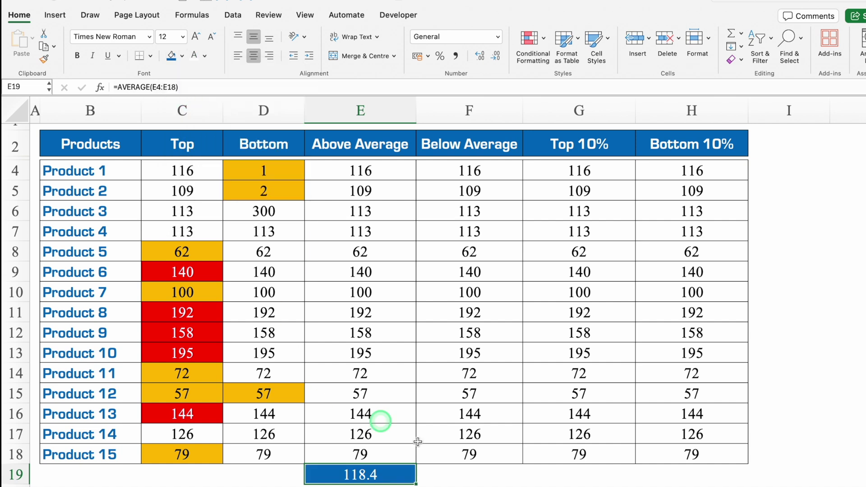
click(479, 474)
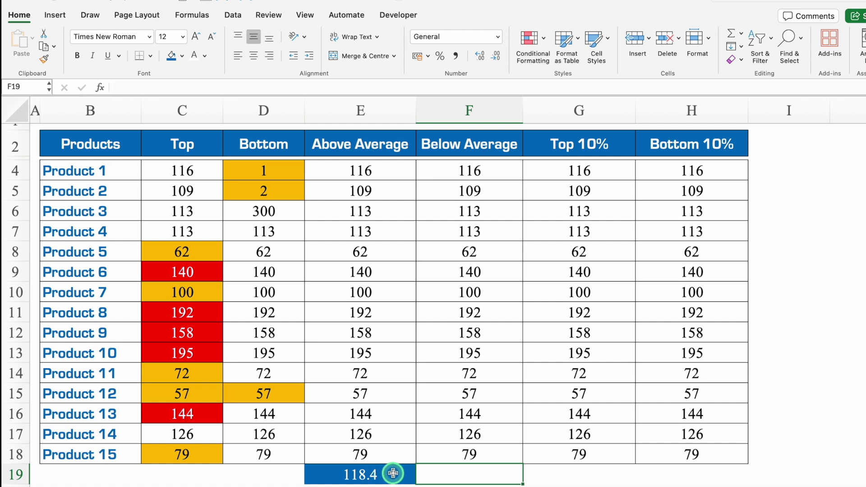
Step: Start an Above Average conditional formatting rule on cells E4:E19 of the Above Average column
click(373, 169)
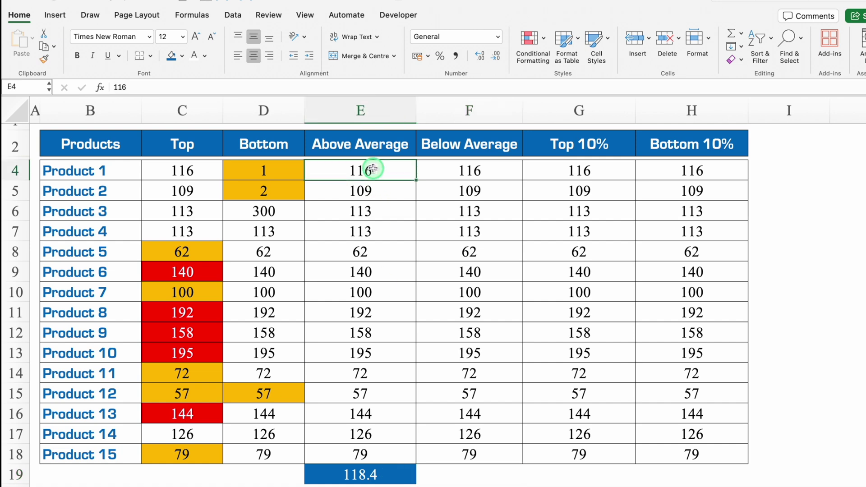
key(ctrl+shift+Down)
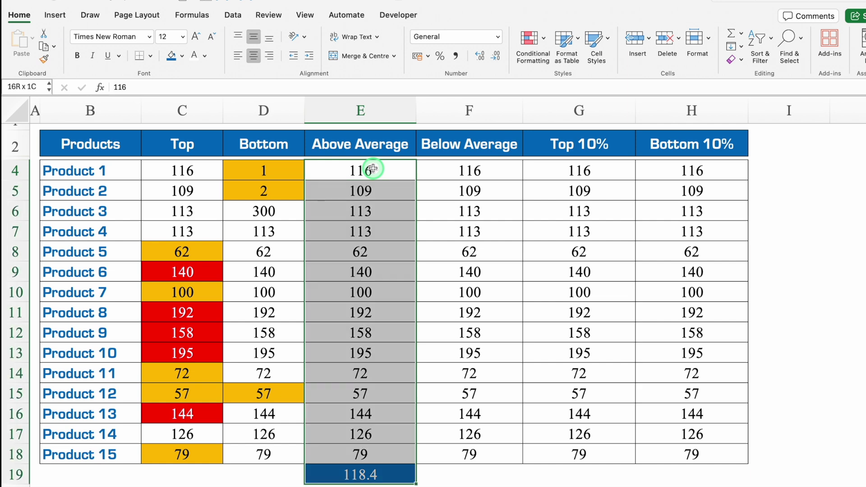
click(542, 38)
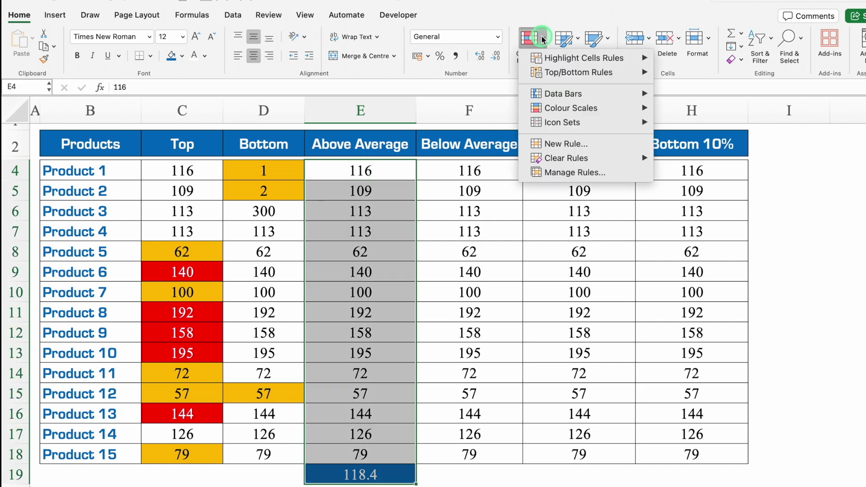
click(564, 73)
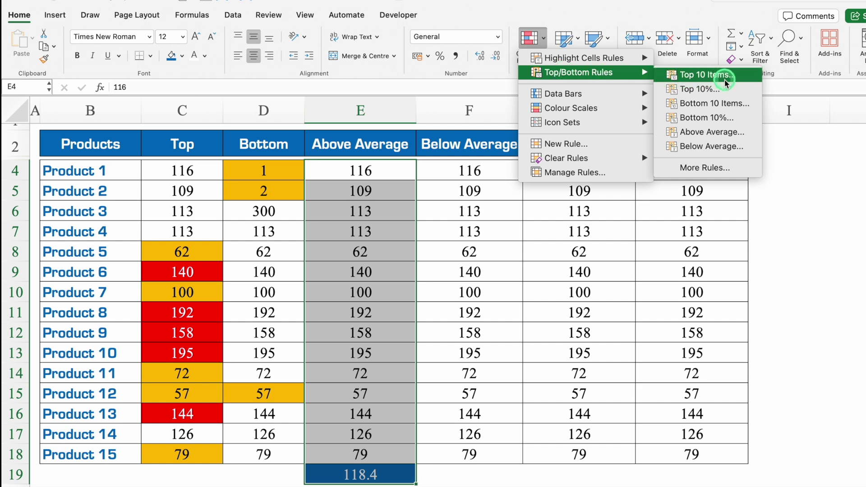
click(737, 132)
Step: Give the above-average rule a customised format with the standard light green background fill, and apply it
click(444, 189)
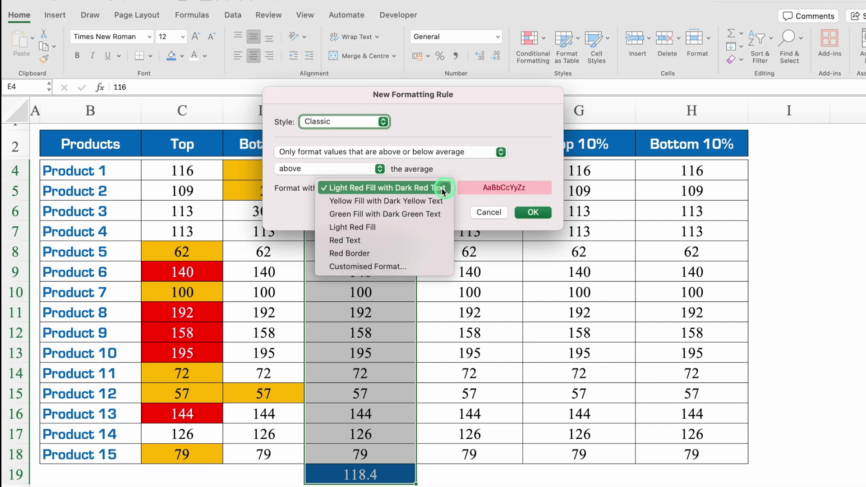
click(368, 267)
click(482, 98)
click(509, 64)
click(417, 109)
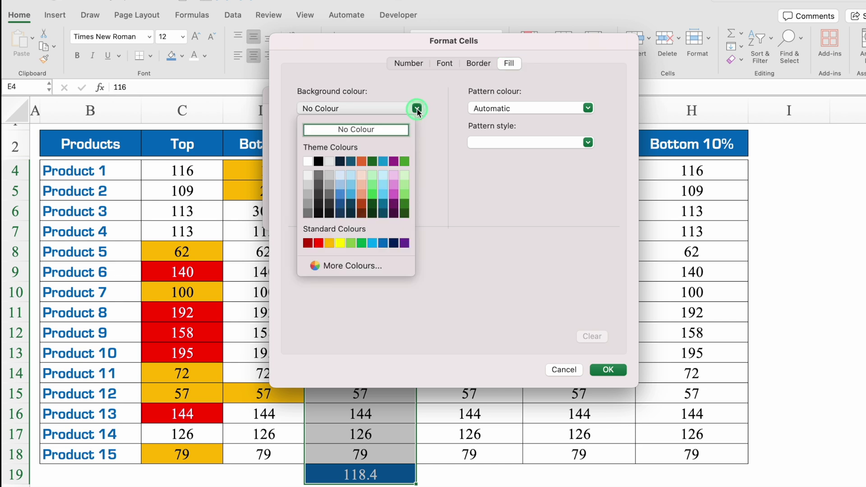
click(352, 243)
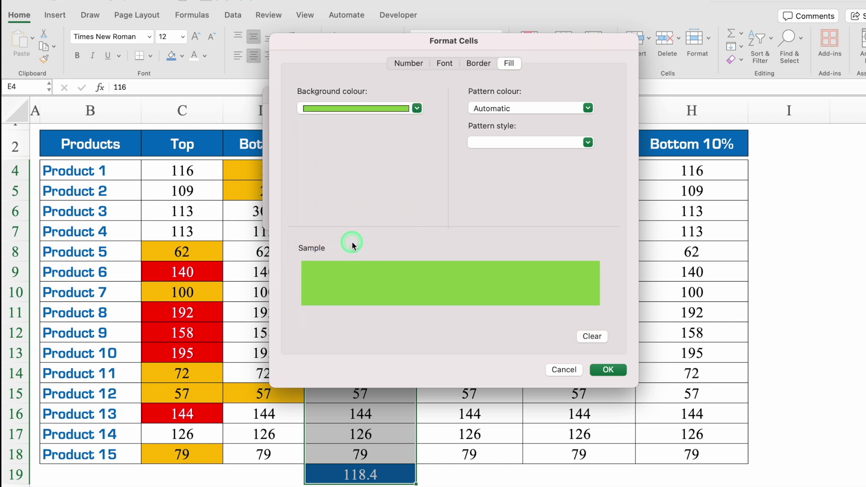
click(605, 370)
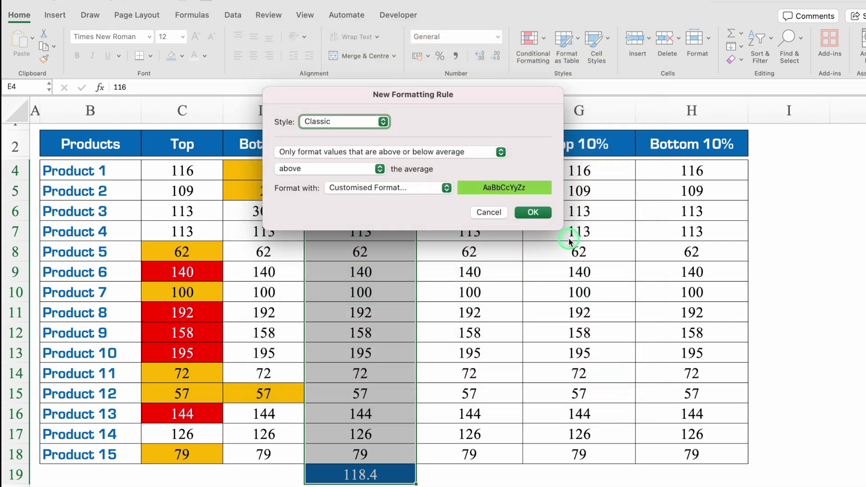
click(533, 212)
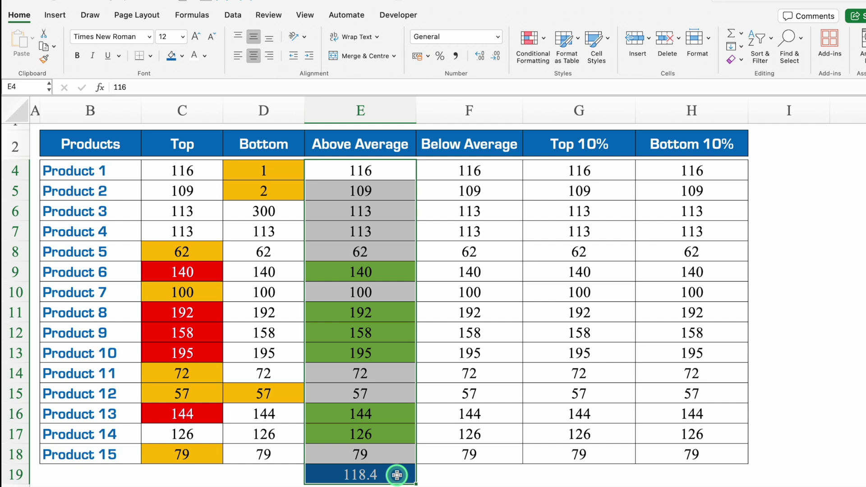
Step: Test the rule by changing Product 1's value in the Above Average column to 119 and then to 110
click(390, 170)
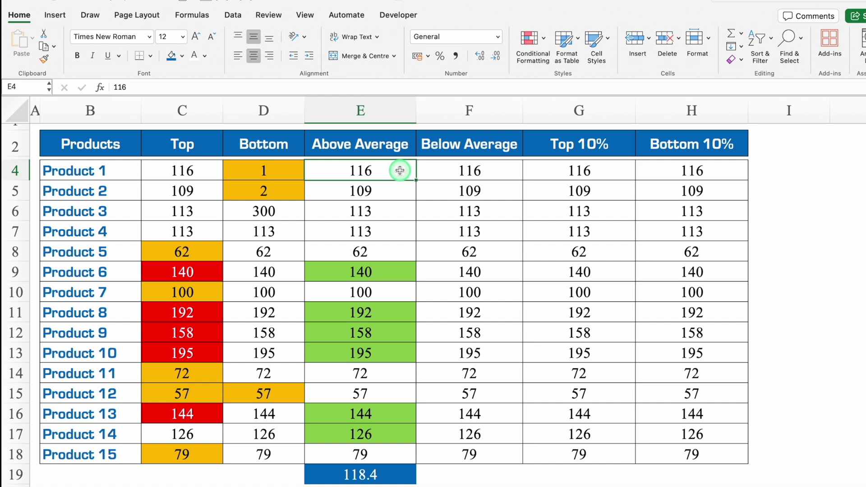
text(119)
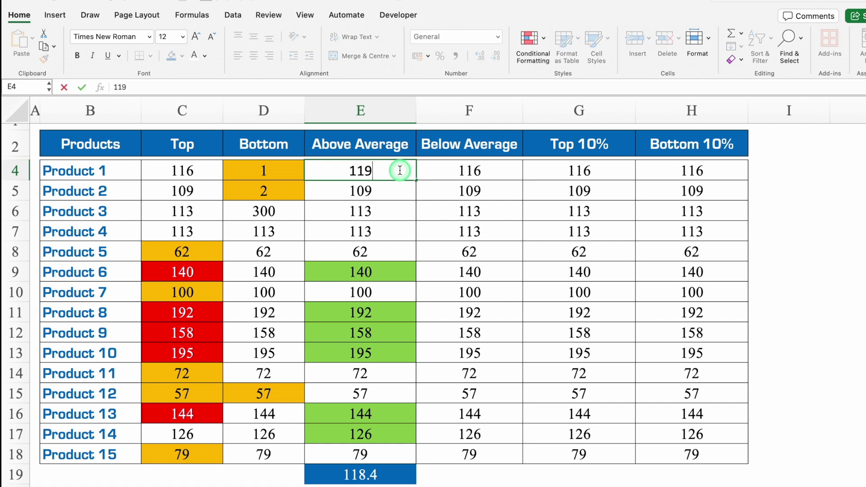
key(ctrl+Return)
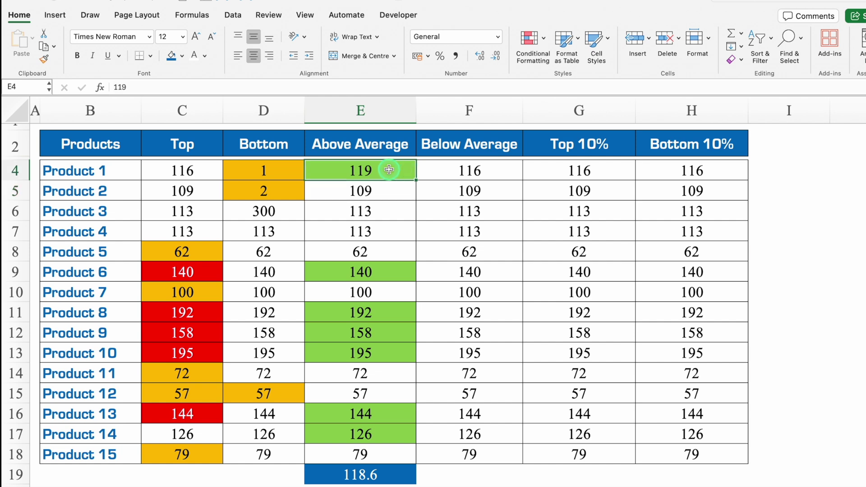
text(110)
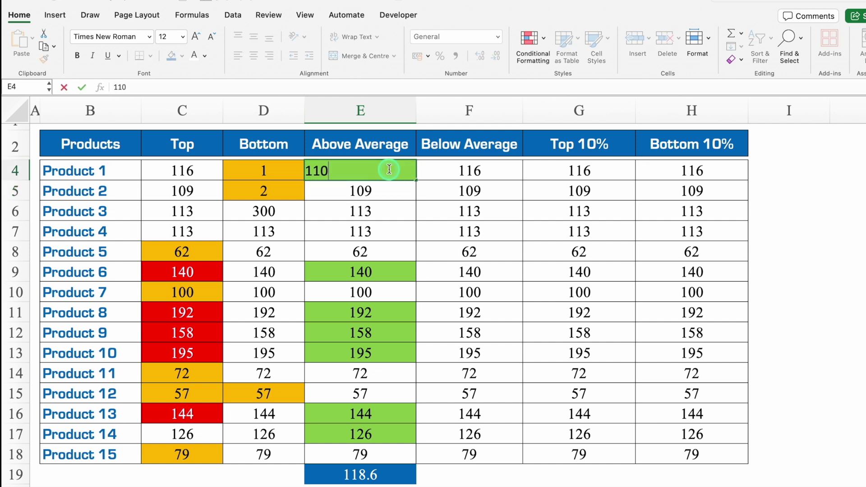
key(Return)
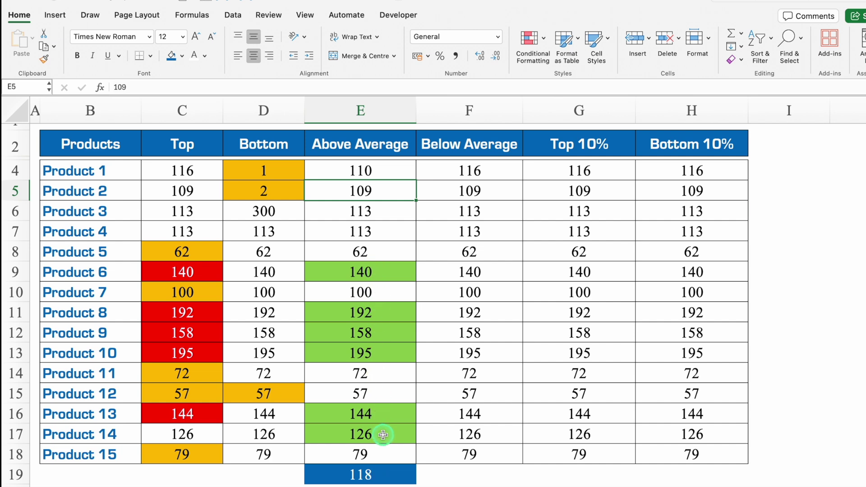
Step: Enter 1 as the Above Average column value for Product 1, Product 2 and Product 3
key(Up)
text(1)
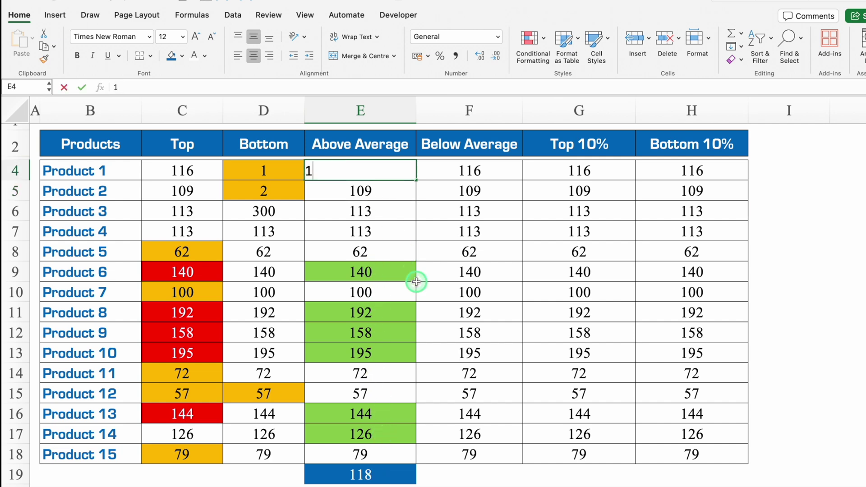
key(Return)
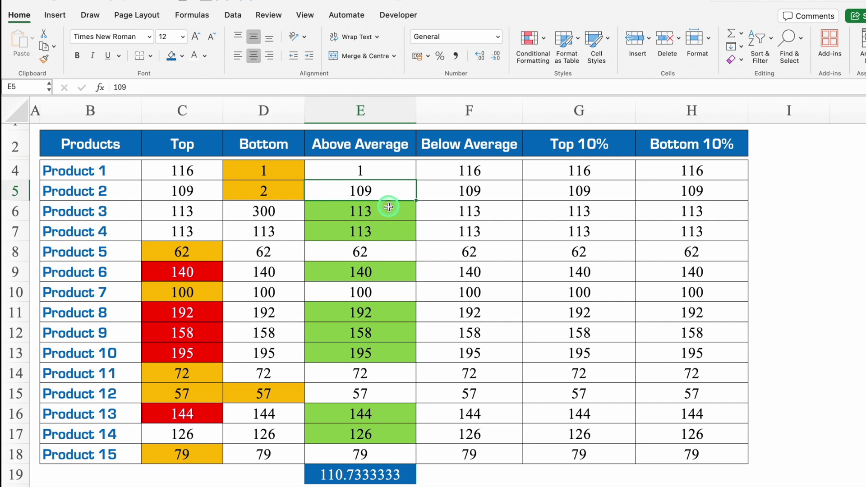
text(1)
key(Return)
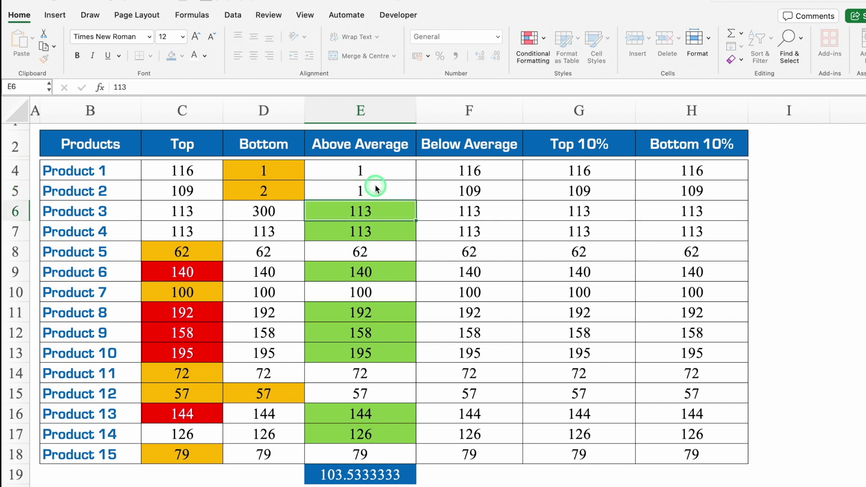
text(1)
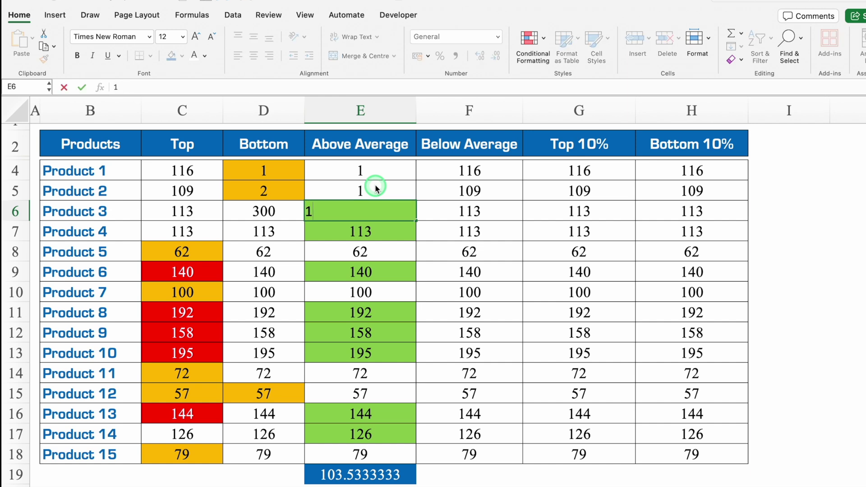
key(Return)
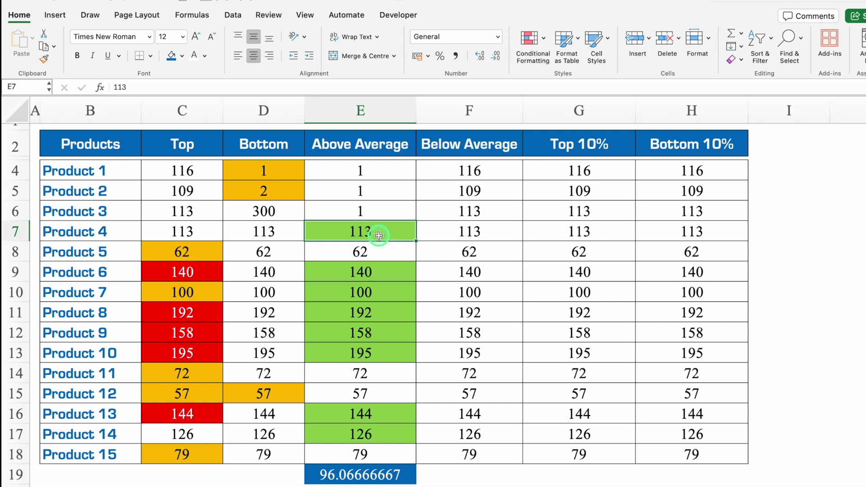
Step: Undo all the test values entered for Products 1 to 3 in the Above Average column
key(super+z)
key(super+z)
key(super+z)
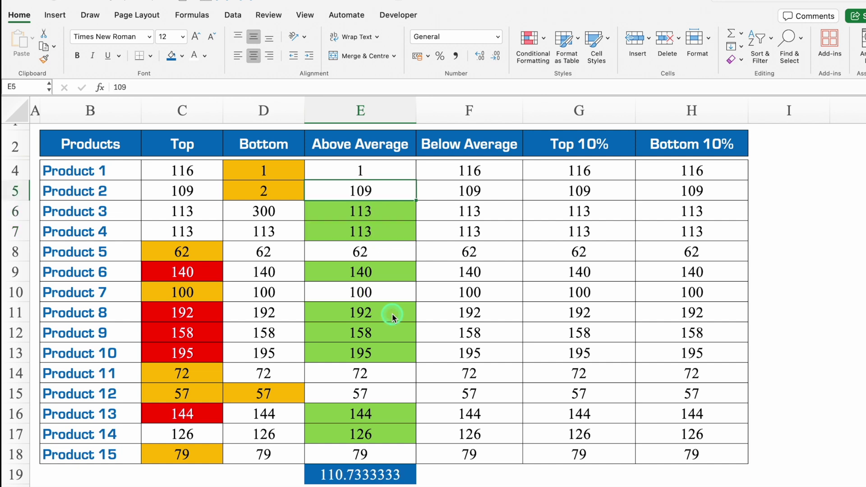
key(super+z)
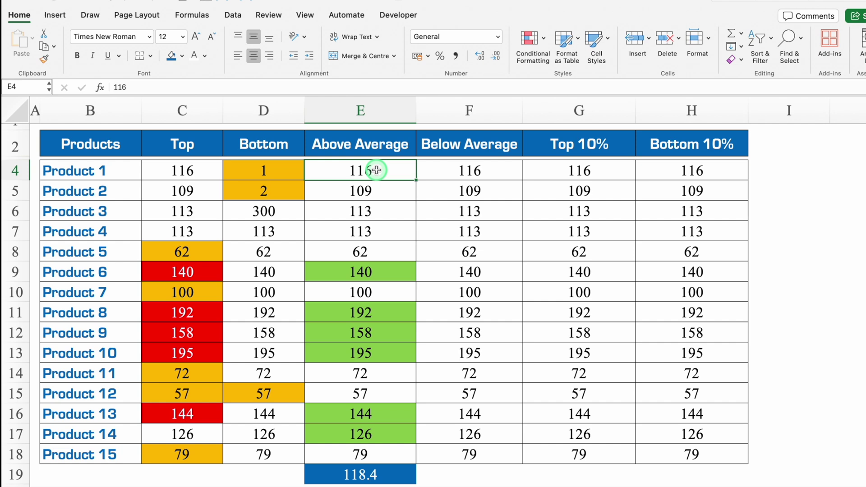
Step: Edit the Above Average column's conditional formatting rule to format values equal or above the average, and apply the change
key(super+shift+Down)
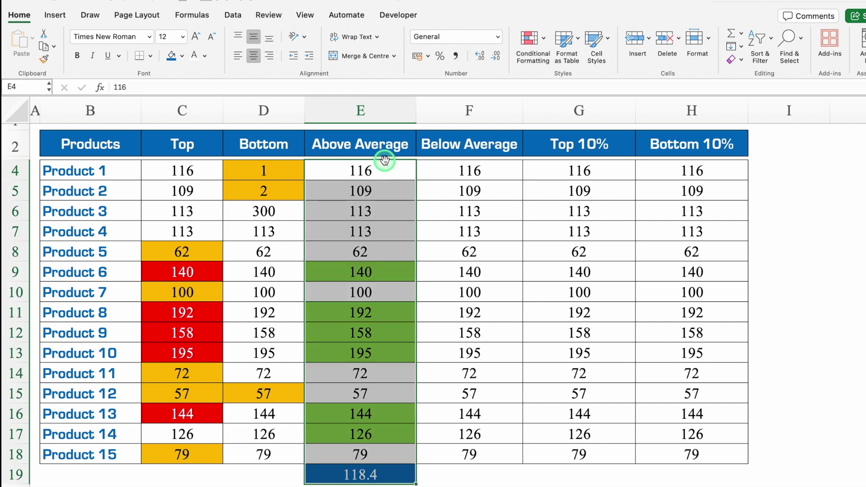
click(544, 39)
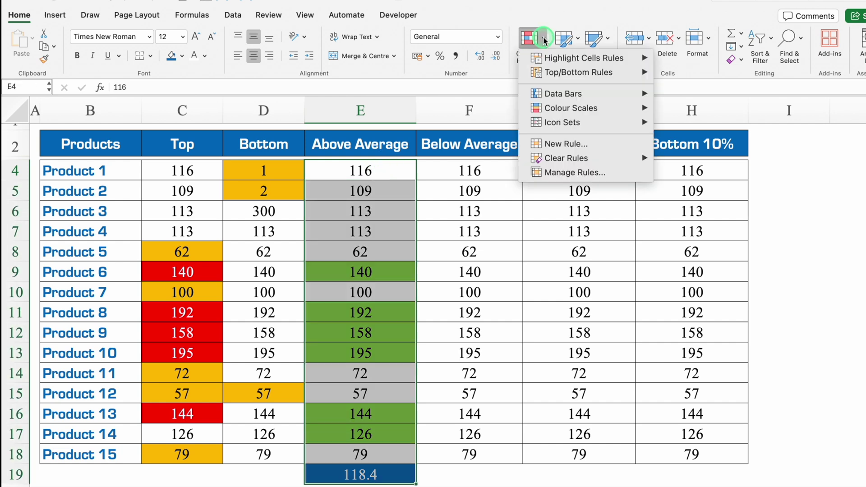
click(574, 172)
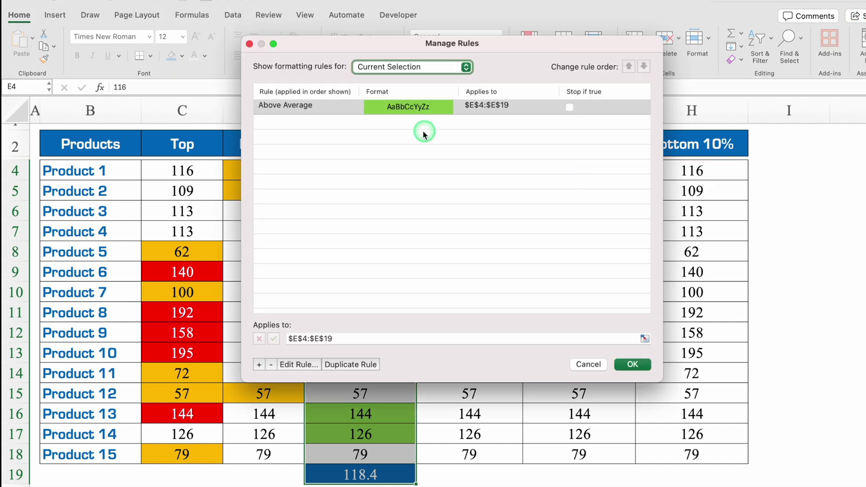
click(352, 107)
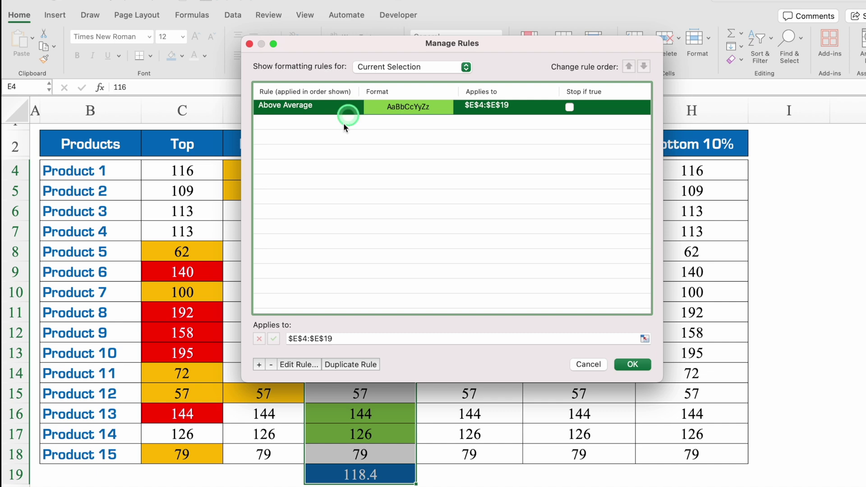
click(298, 365)
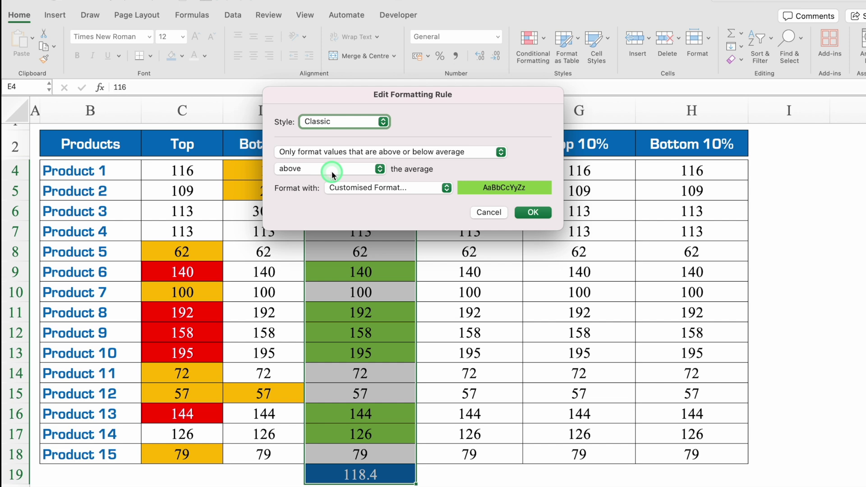
click(380, 170)
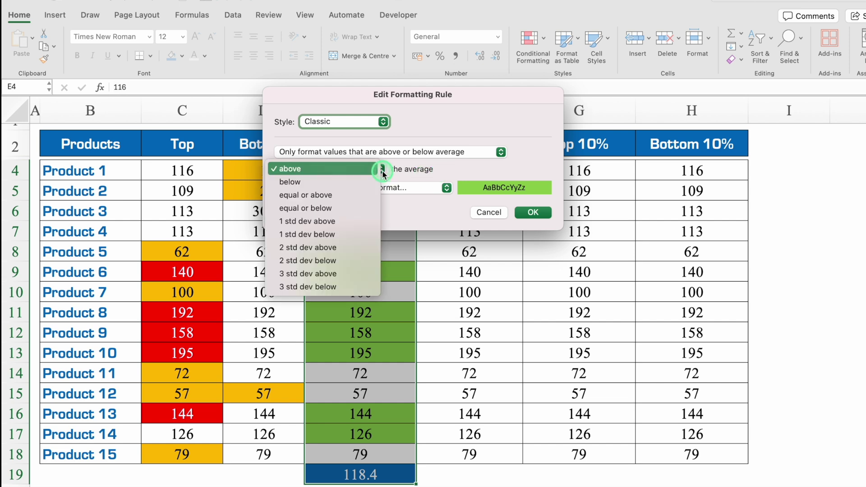
click(349, 195)
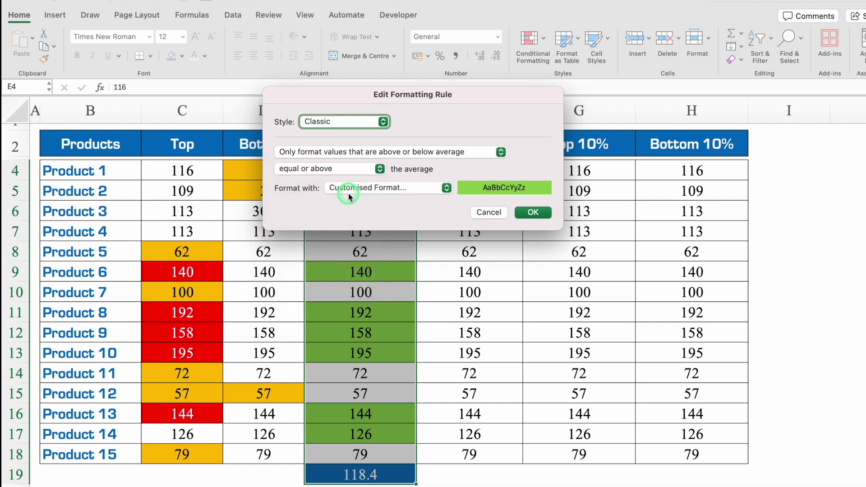
click(525, 215)
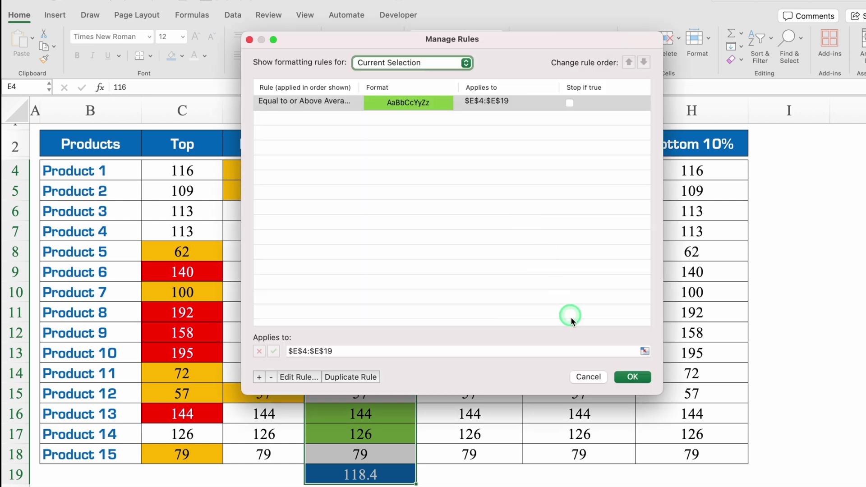
click(632, 378)
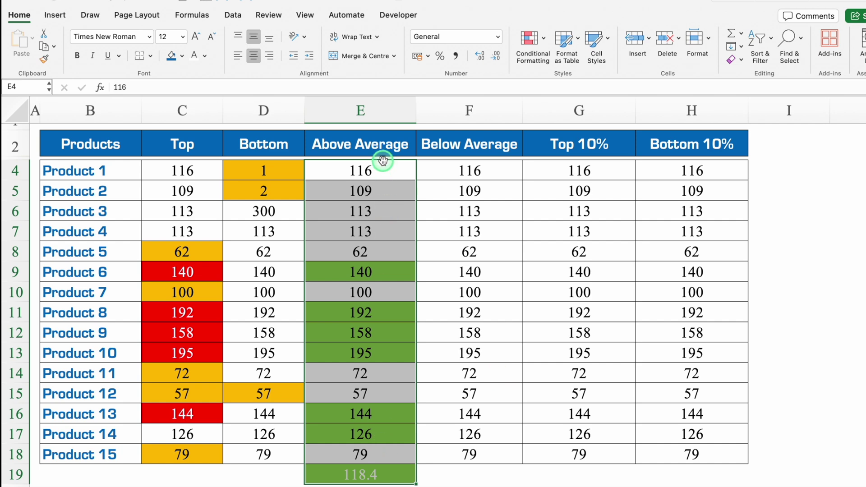
Step: Start a Below Average conditional formatting rule for the Below Average column values of Products 1 to 15
click(454, 170)
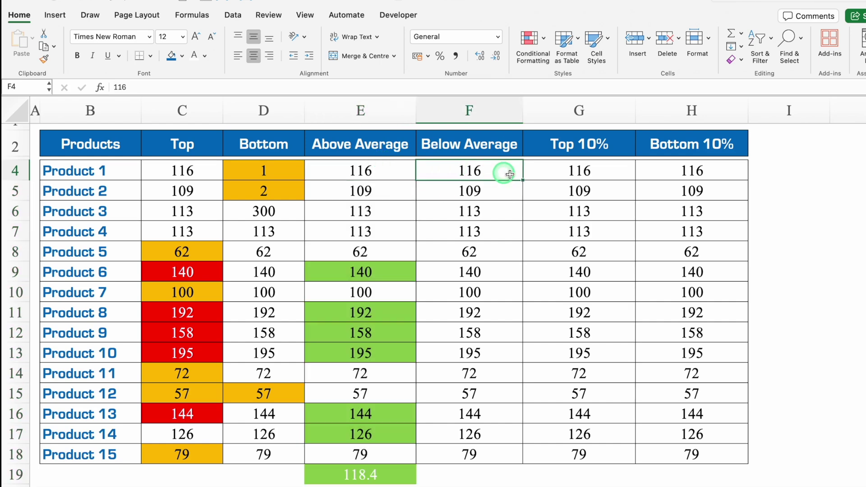
key(ctrl+shift+Down)
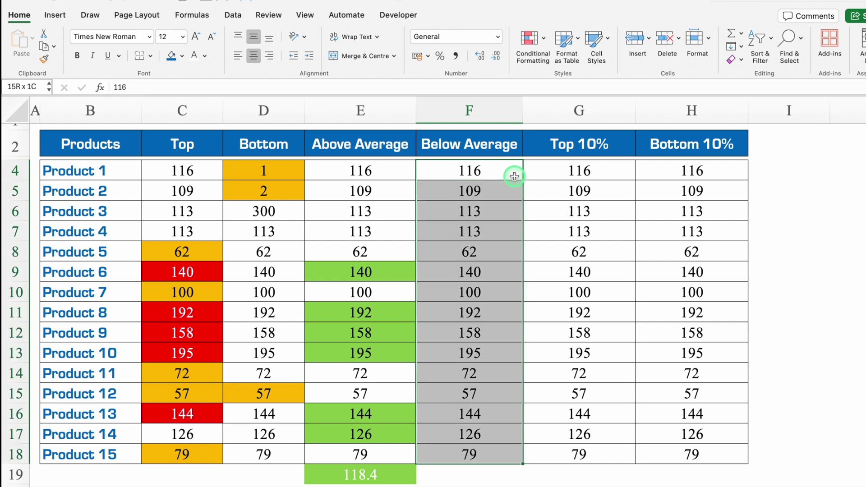
click(544, 40)
click(559, 73)
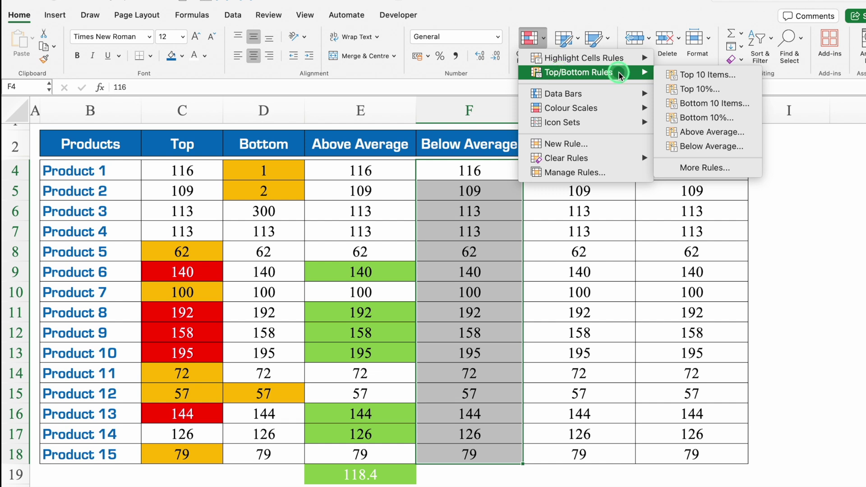
click(705, 146)
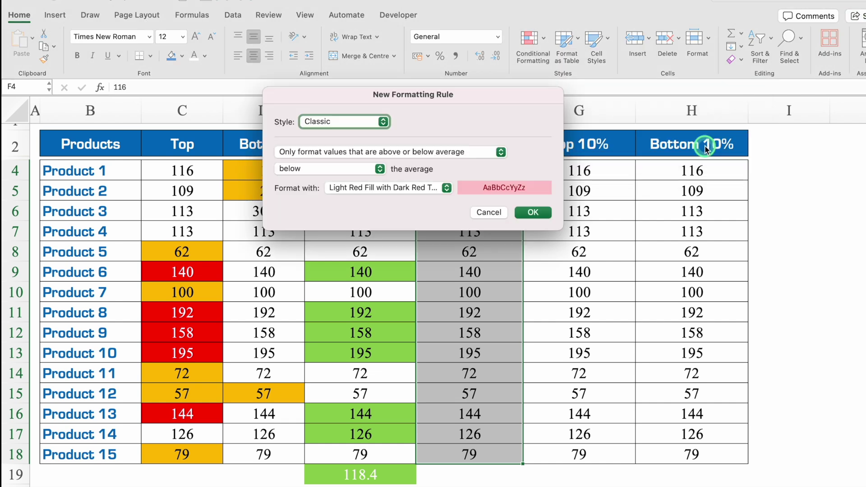
Step: Give the below-average rule a customised format with the standard purple background fill and a yellow font colour, and apply it
click(447, 188)
click(400, 266)
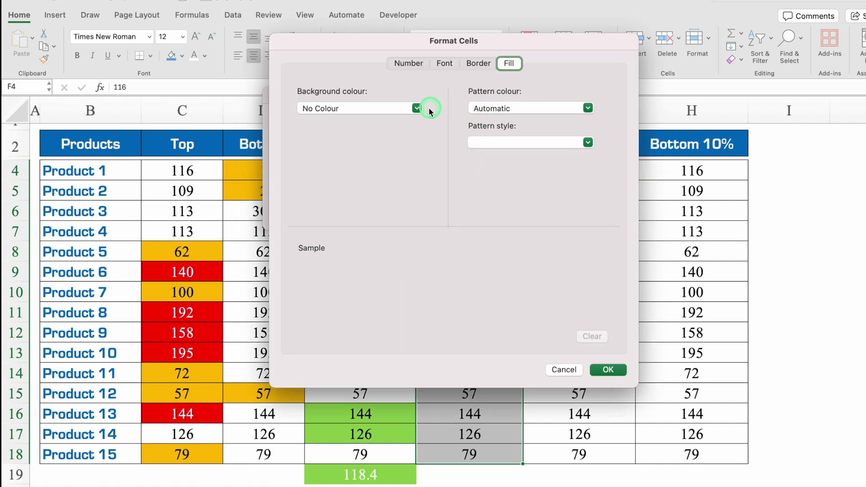
click(416, 109)
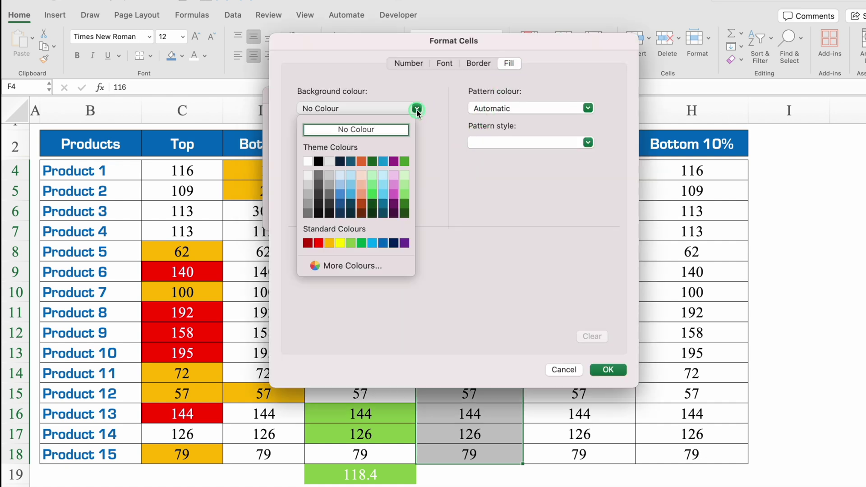
click(405, 243)
click(445, 63)
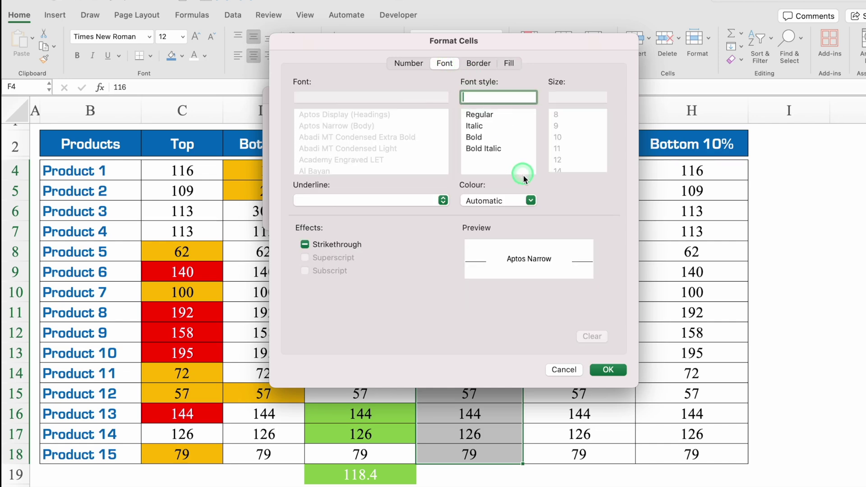
click(531, 202)
click(503, 335)
click(609, 370)
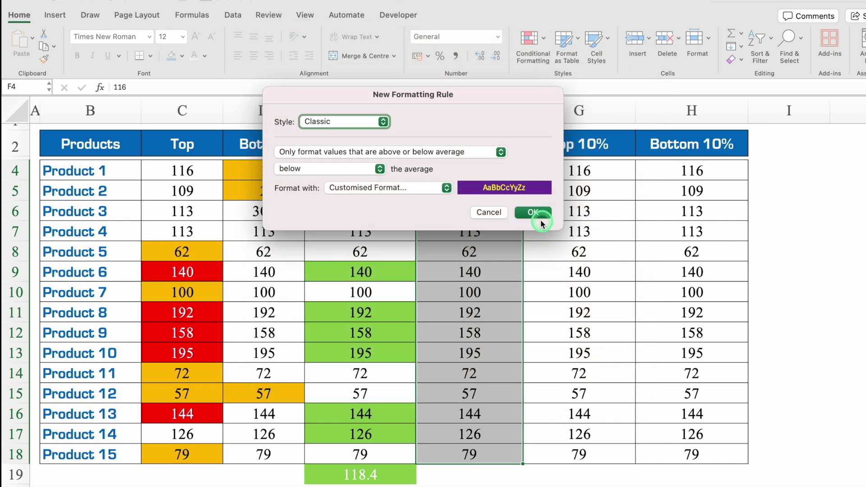
click(533, 213)
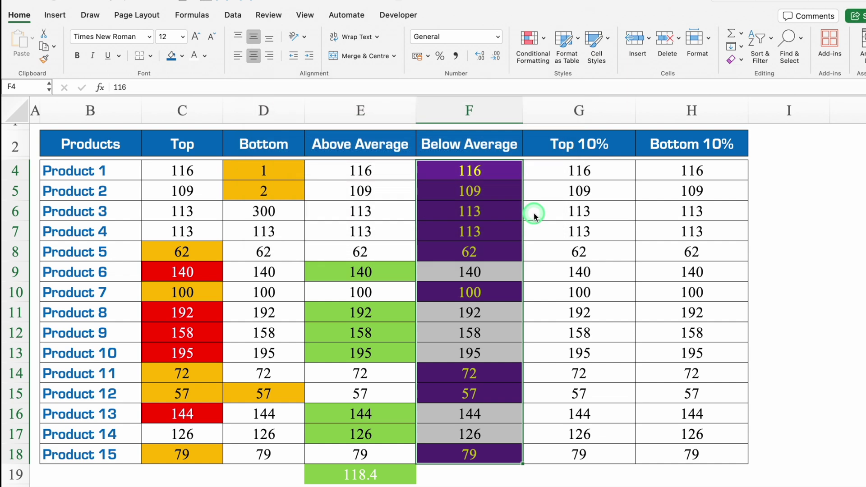
Step: Enter =AVERAGE(F4:F18) in cell F19 beneath the Below Average column and centre the cell's content
click(461, 479)
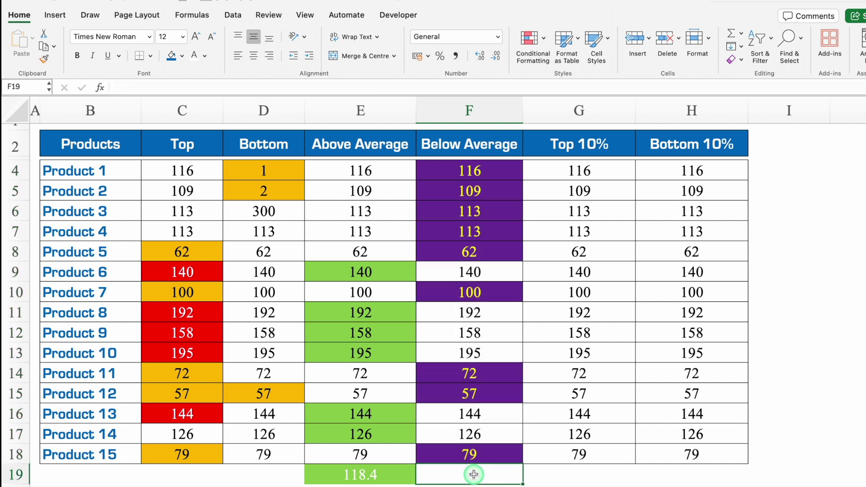
text(=)
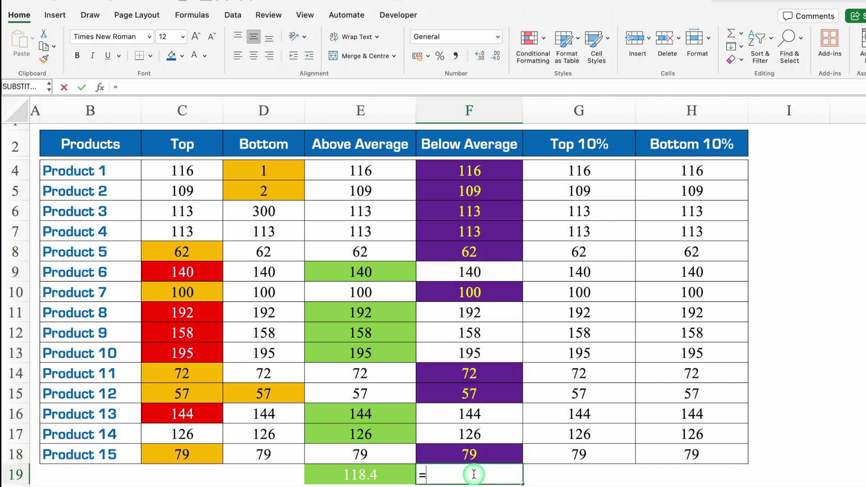
text(Avera)
key(Tab)
click(480, 170)
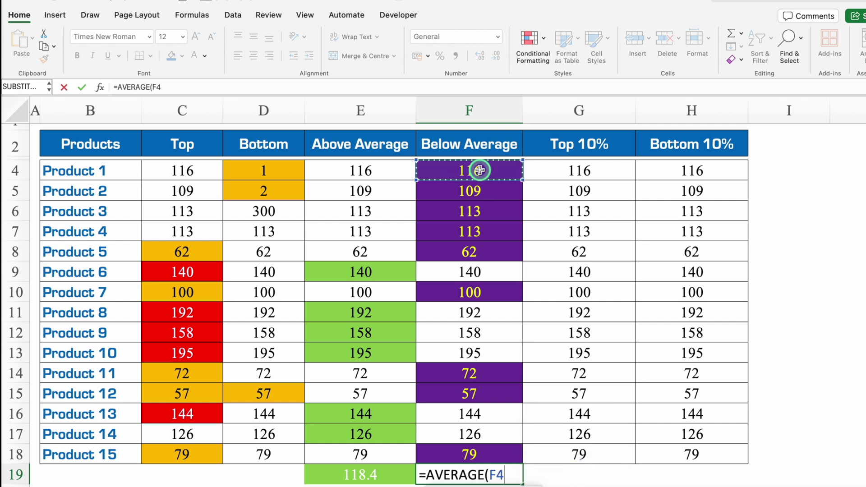
key(ctrl+shift+Down)
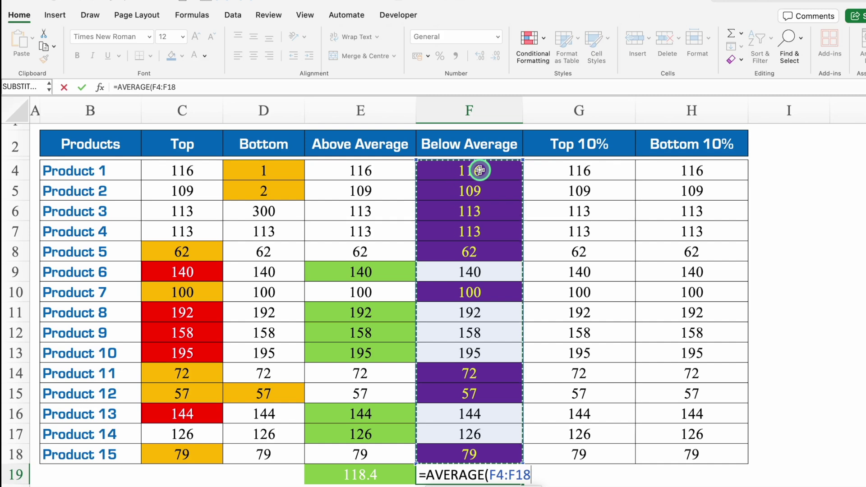
key(Return)
click(477, 474)
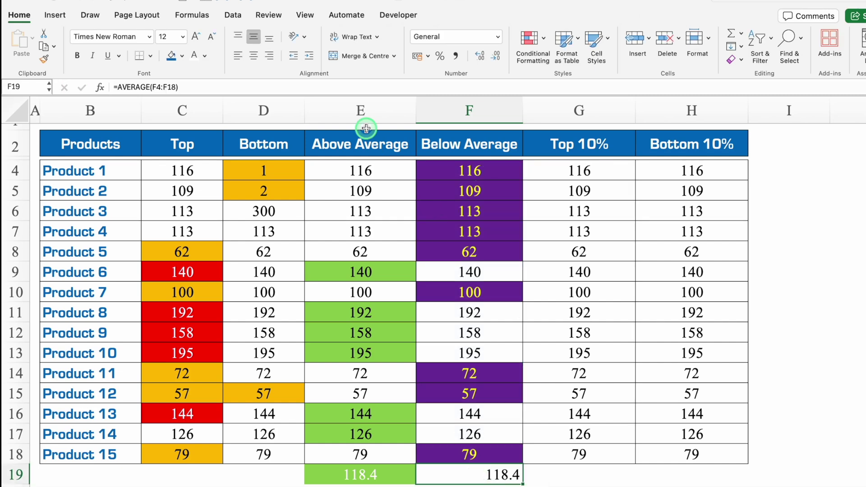
click(253, 55)
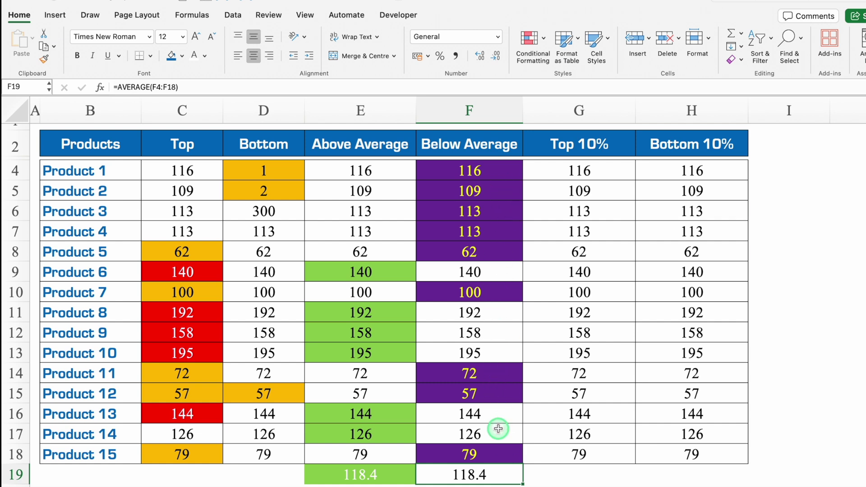
Step: Edit the Below Average column's conditional formatting rule to format values equal or below the average, and apply the change
click(495, 172)
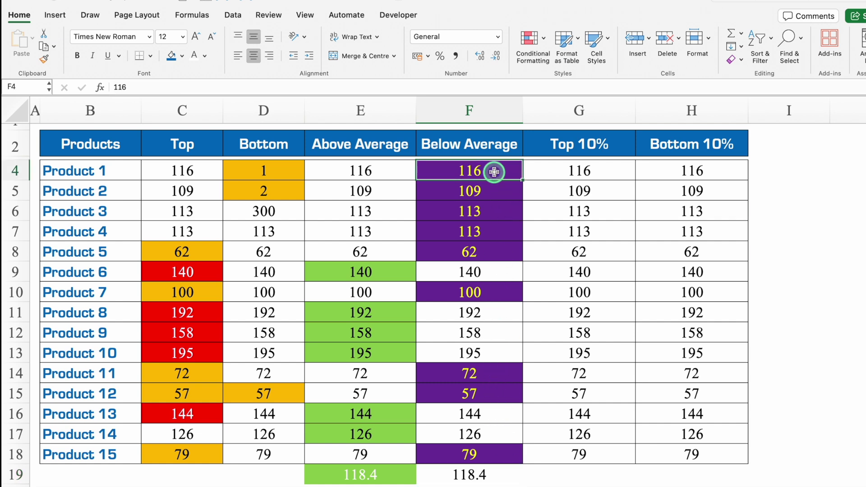
click(544, 41)
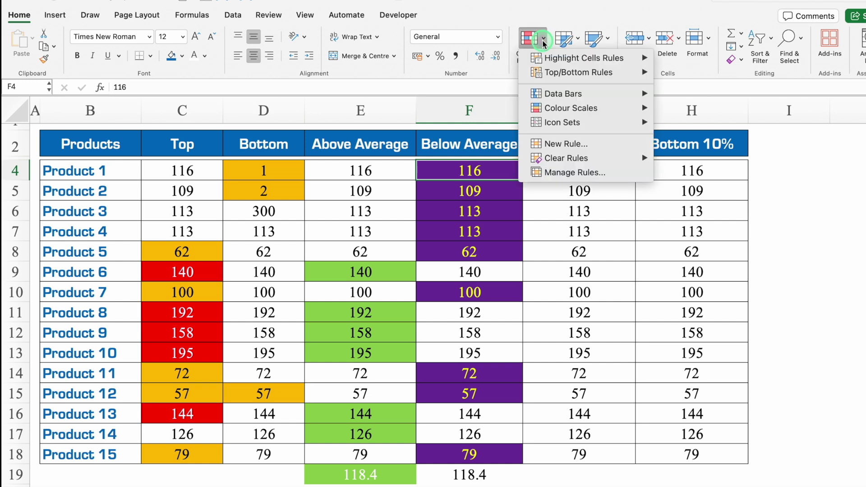
click(555, 172)
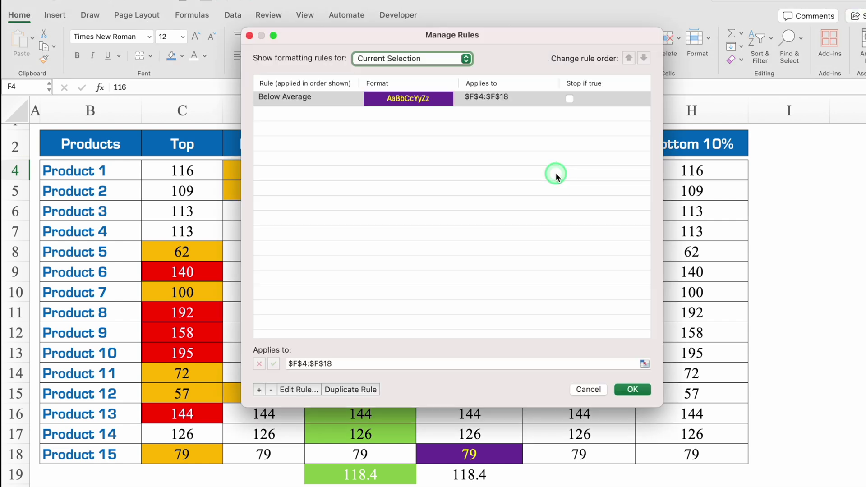
click(341, 98)
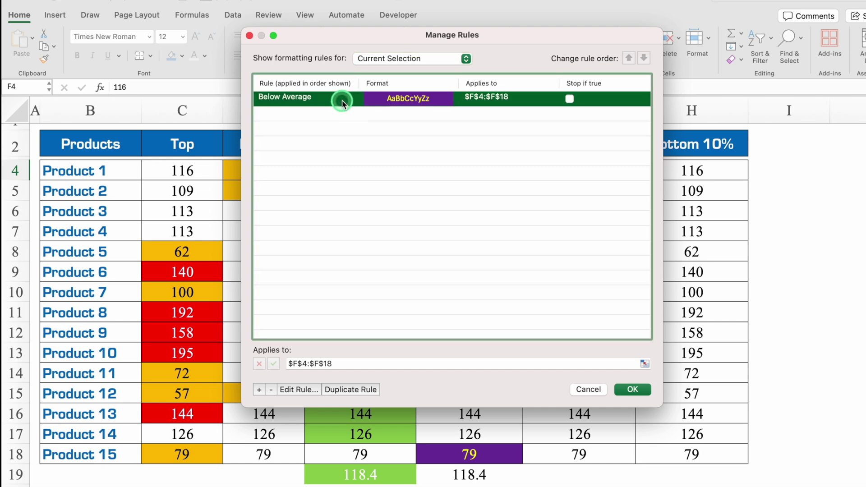
click(301, 390)
click(381, 169)
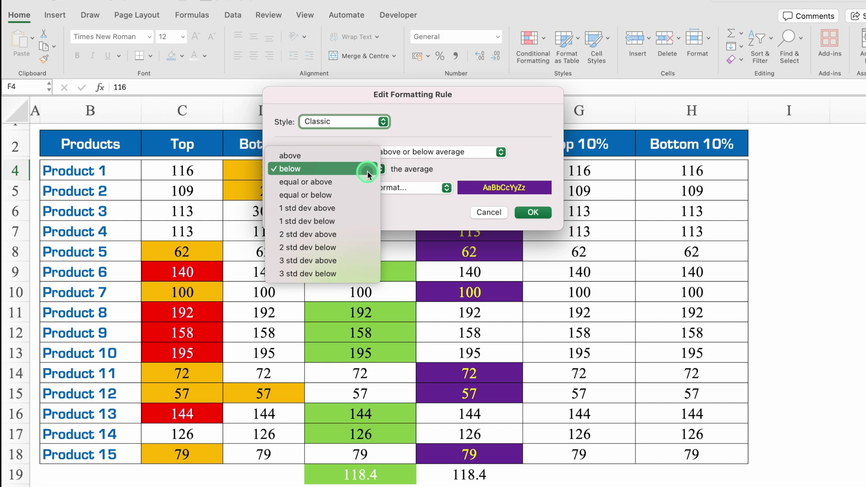
click(356, 195)
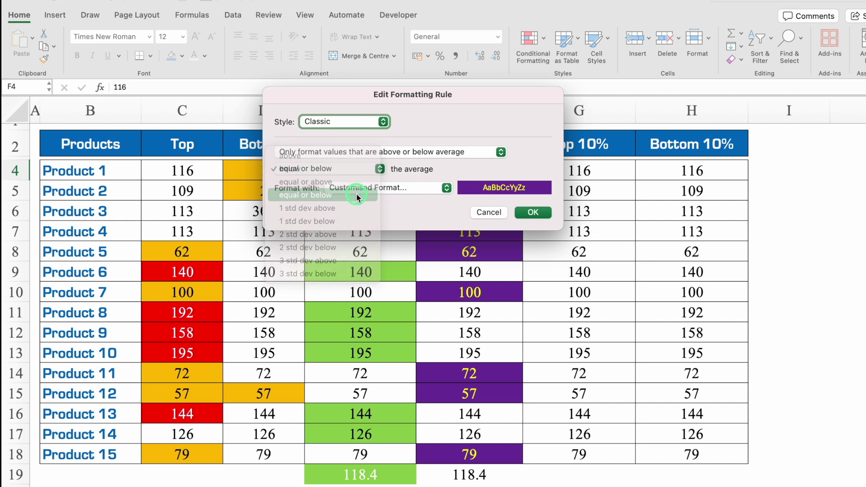
click(526, 210)
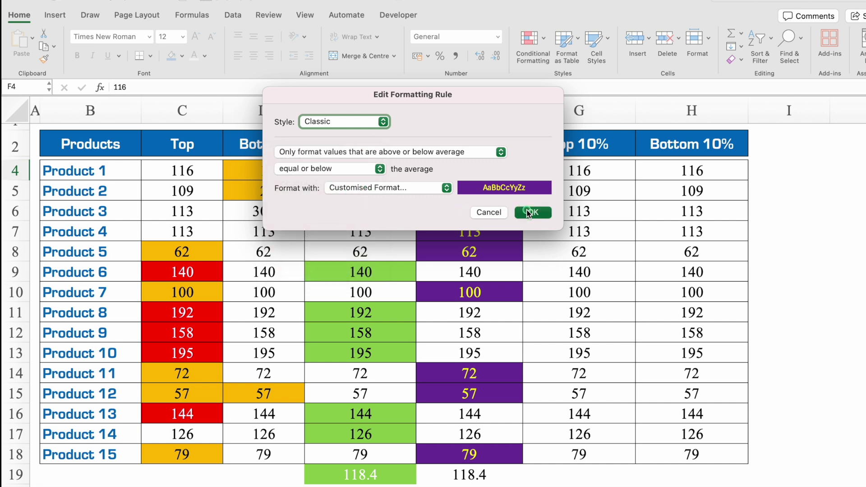
click(633, 402)
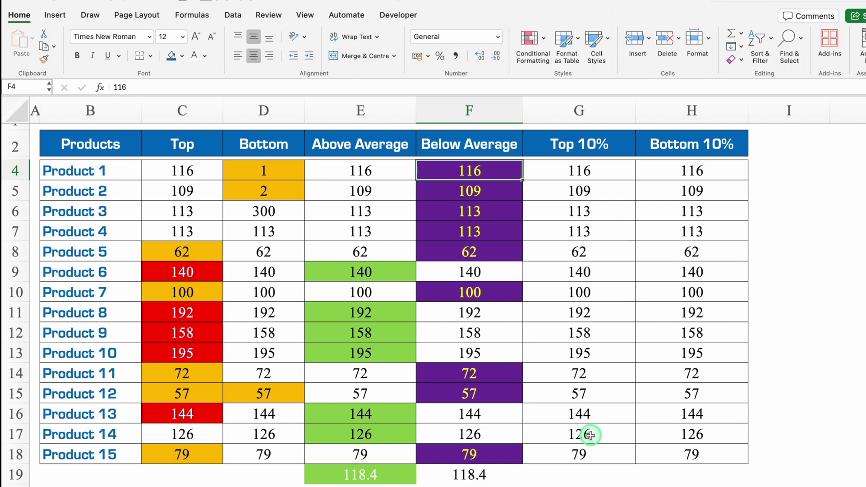
Step: Enter 1.5 in cell I4 and 2 in cell I5, beside the table
click(789, 176)
text(1.5)
key(Return)
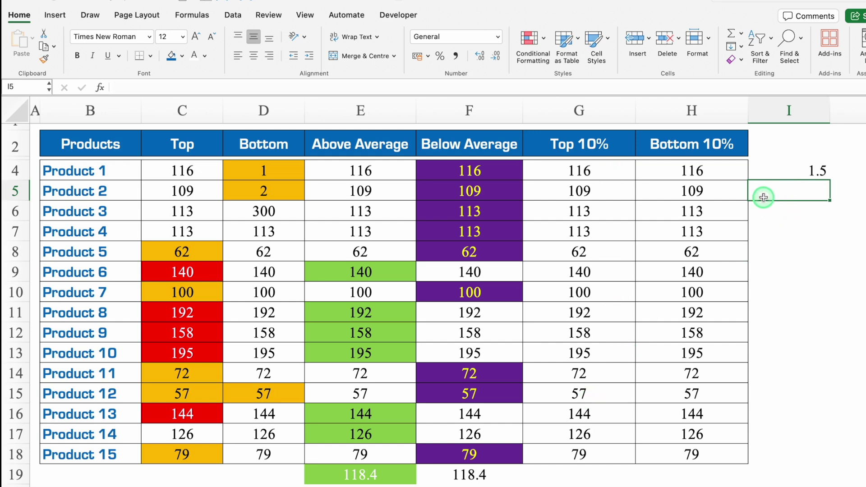
text(2)
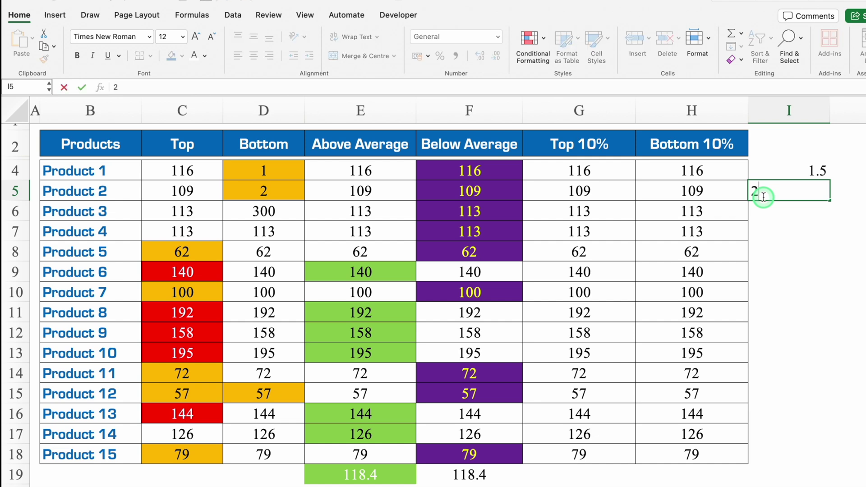
key(Return)
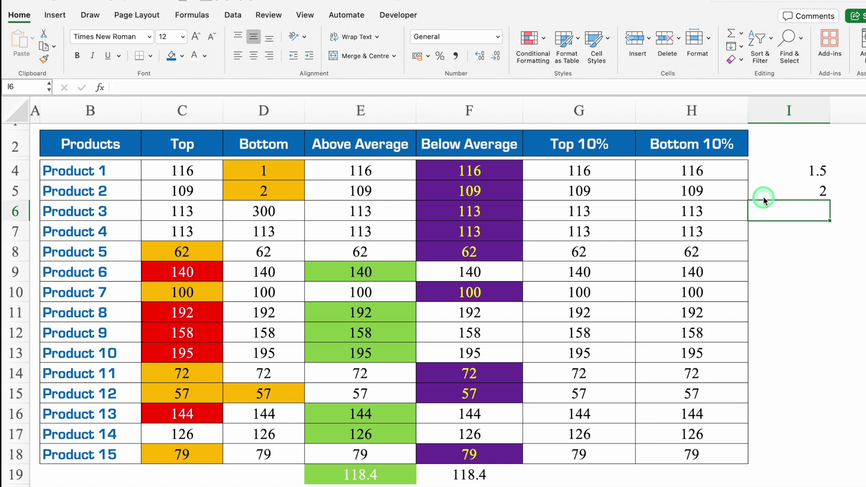
Step: Start a Top 10% conditional formatting rule for the Top 10% column's values in G4:G18
click(597, 174)
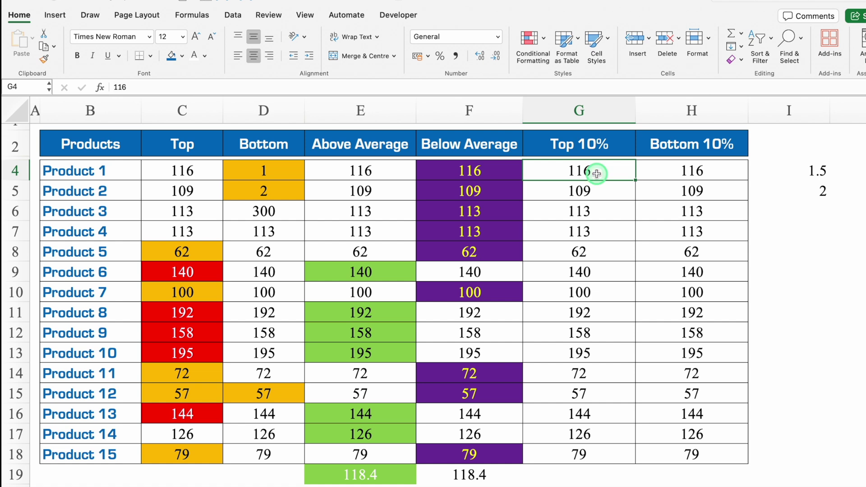
key(ctrl+shift+Down)
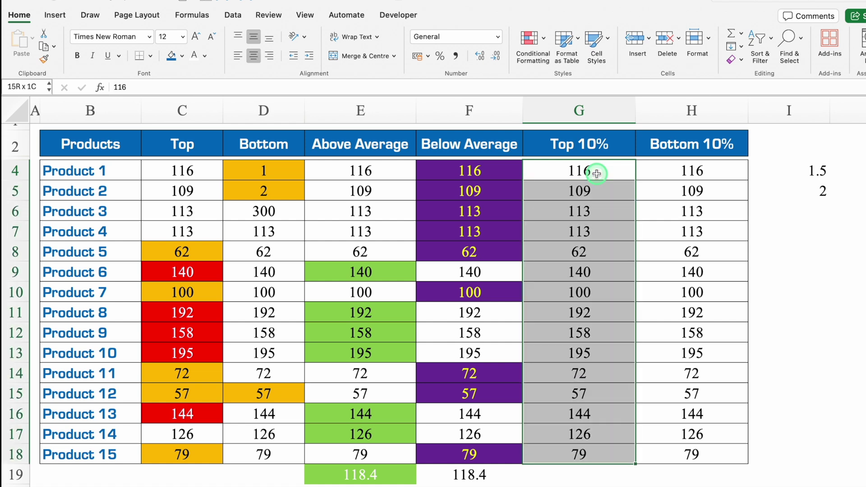
click(544, 42)
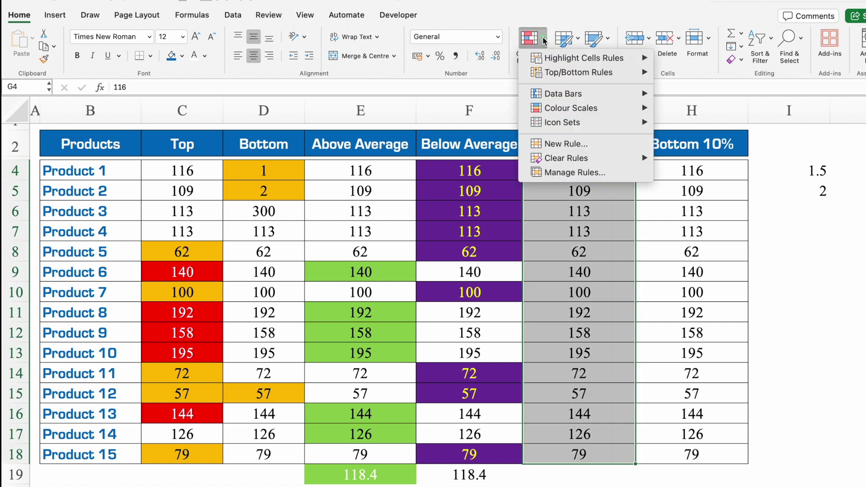
click(582, 74)
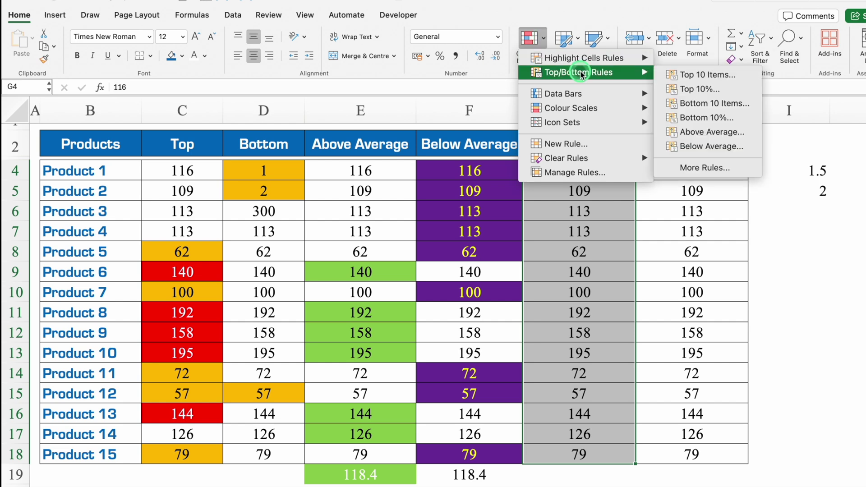
click(722, 90)
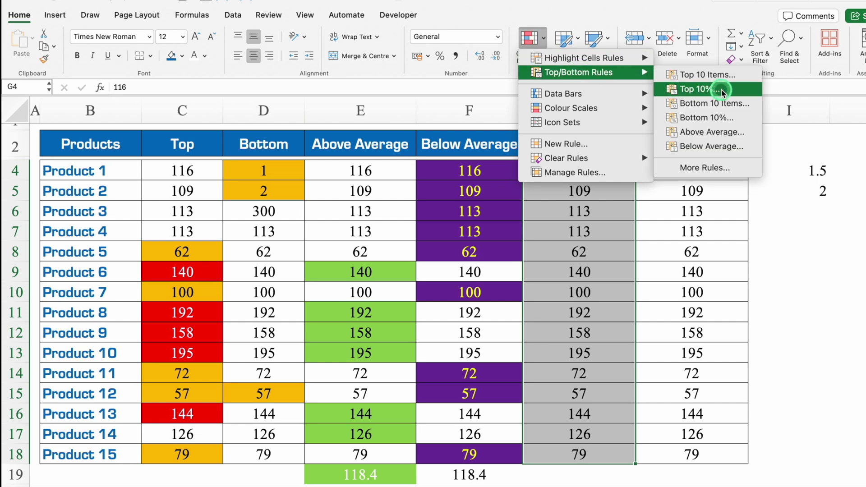
Step: Give the top 10% rule a customised format with the orange theme background fill and a white font colour, and apply it
click(445, 186)
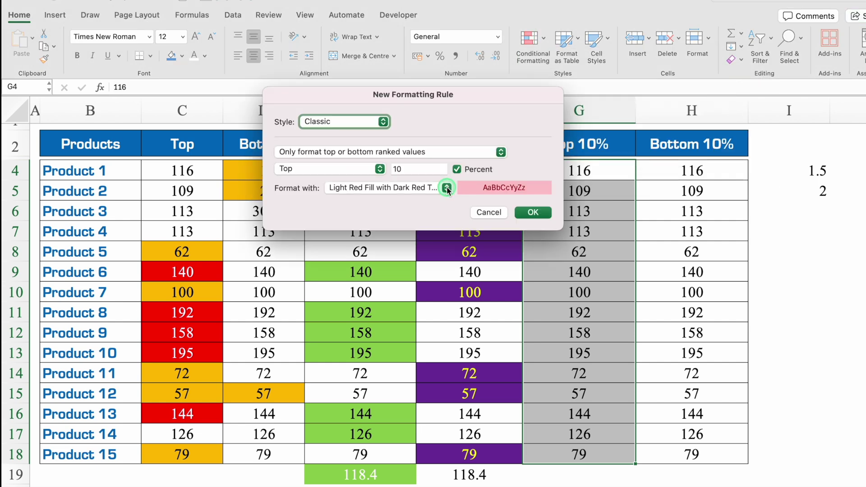
click(384, 267)
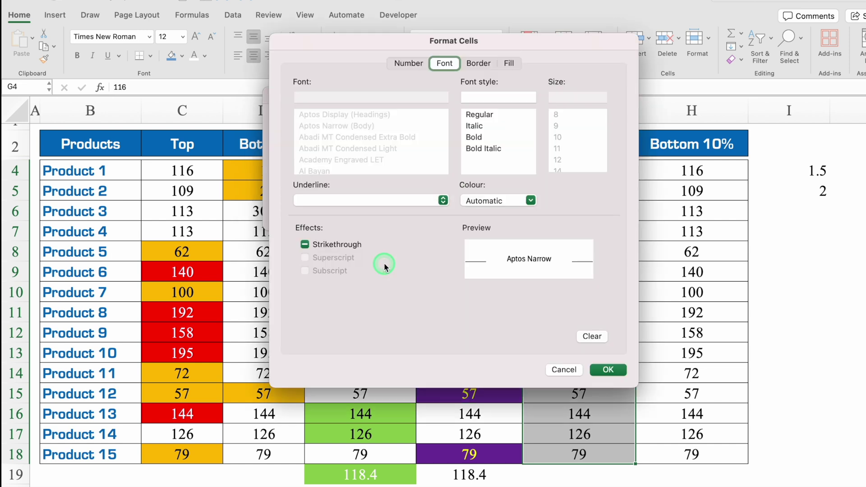
click(509, 64)
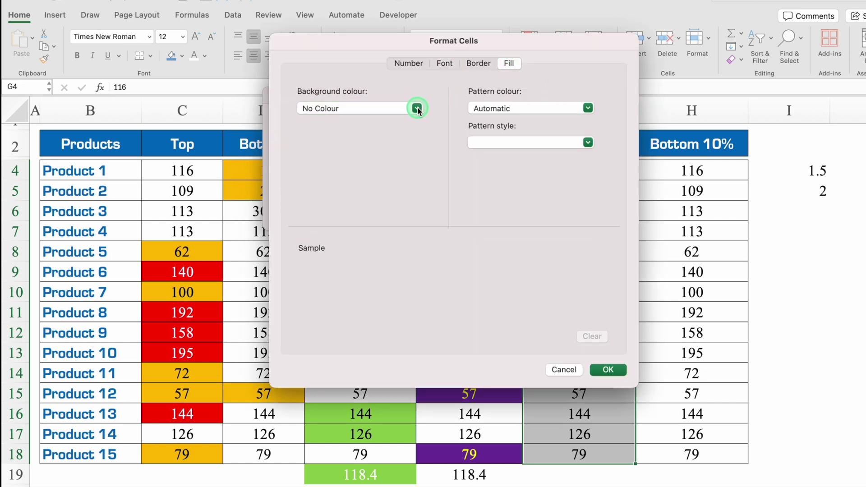
click(416, 108)
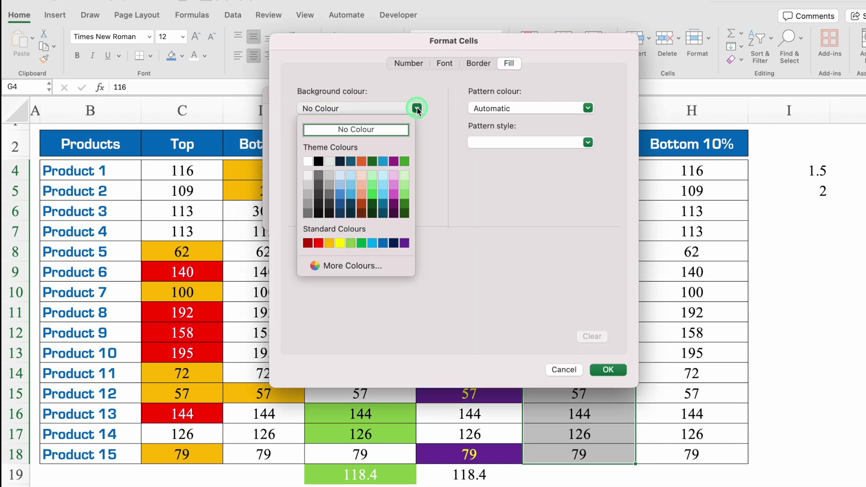
click(361, 161)
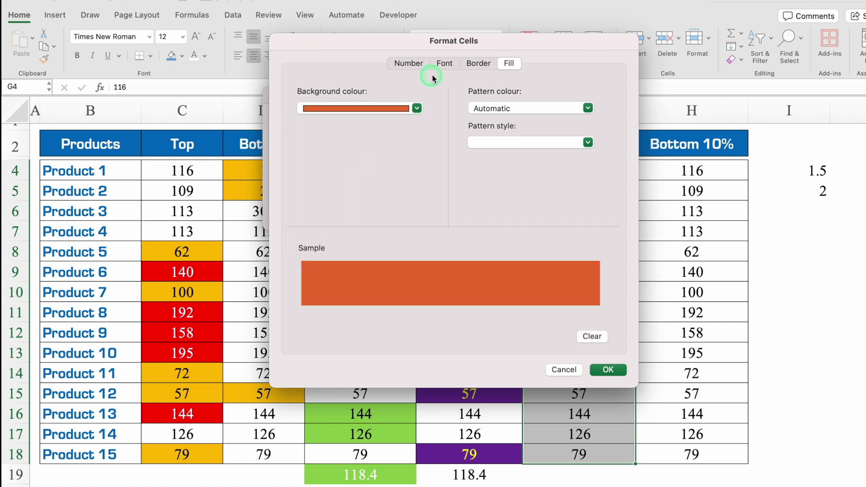
click(444, 64)
click(531, 201)
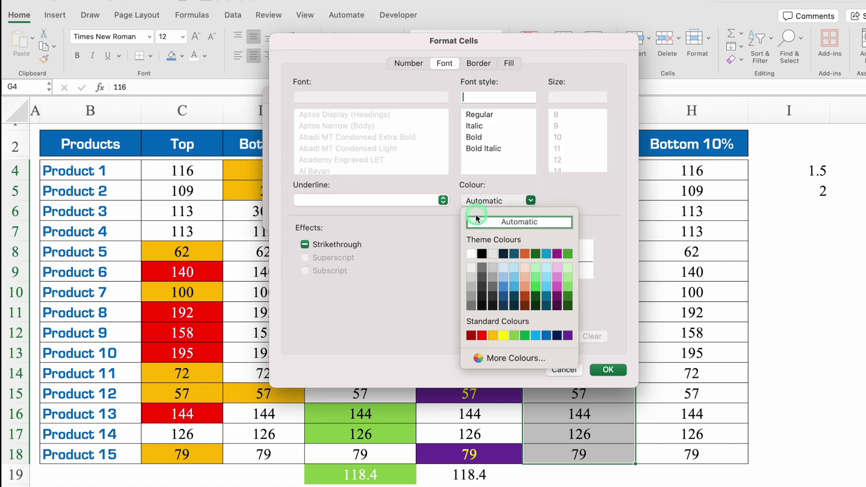
click(472, 254)
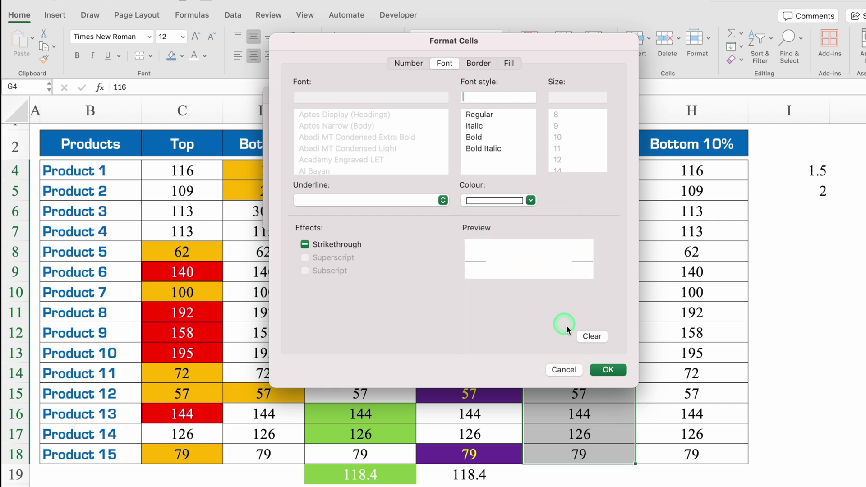
click(609, 369)
click(536, 213)
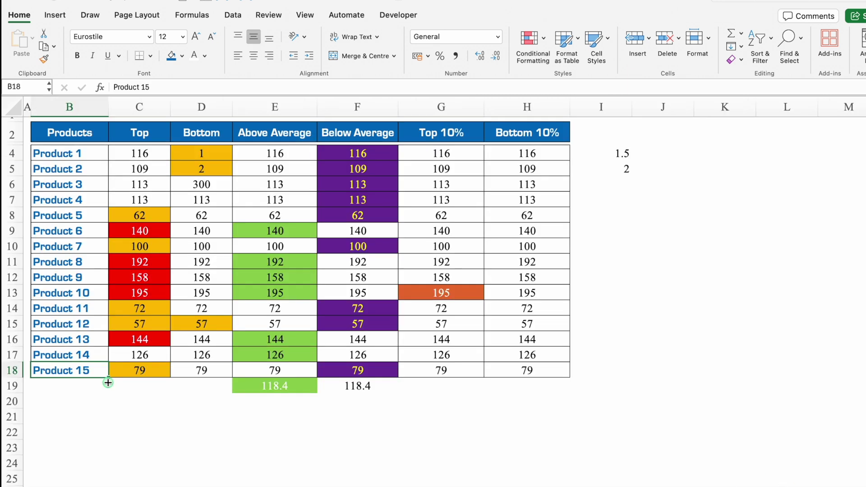
Step: Extend the product series from B18 into the rows below the table and fill G18's value down alongside it
drag(108, 378, 106, 486)
click(441, 372)
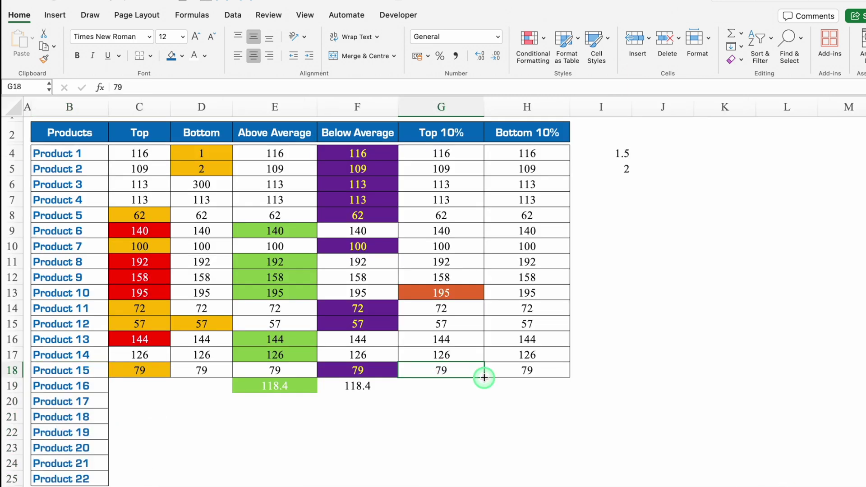
drag(484, 378, 485, 484)
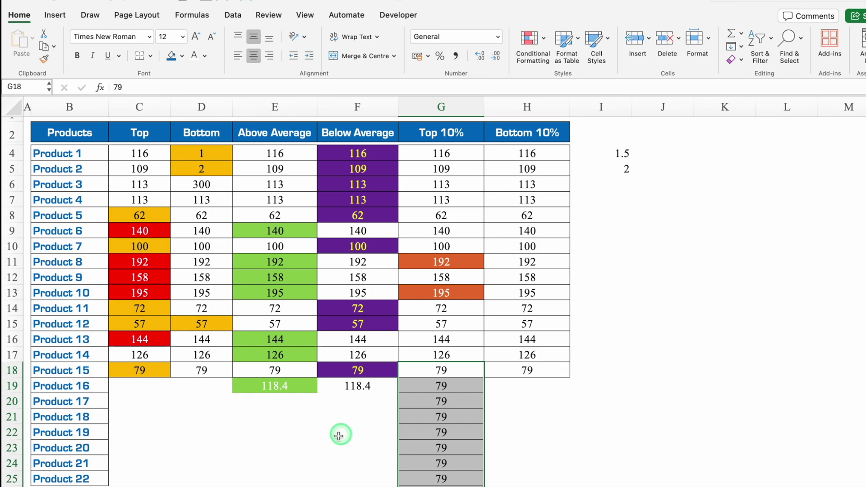
Step: Undo the fills below the table in the Products and Top 10% columns
key(super+z)
key(super+z)
key(super+z)
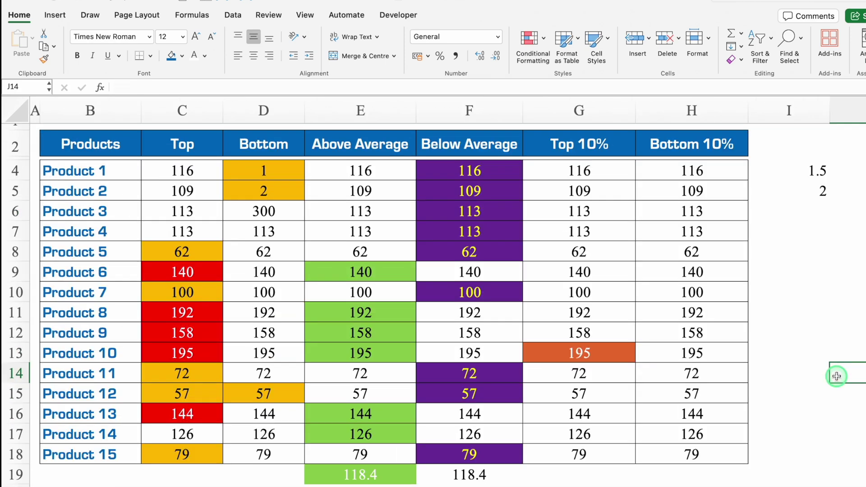
Step: Start a Bottom 10% conditional formatting rule for the Bottom 10% column's values in H4:H18
click(726, 169)
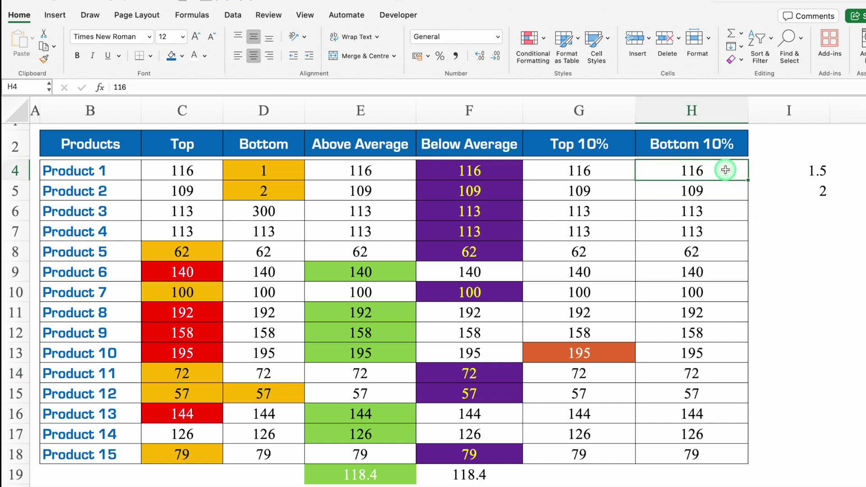
key(ctrl+shift+Down)
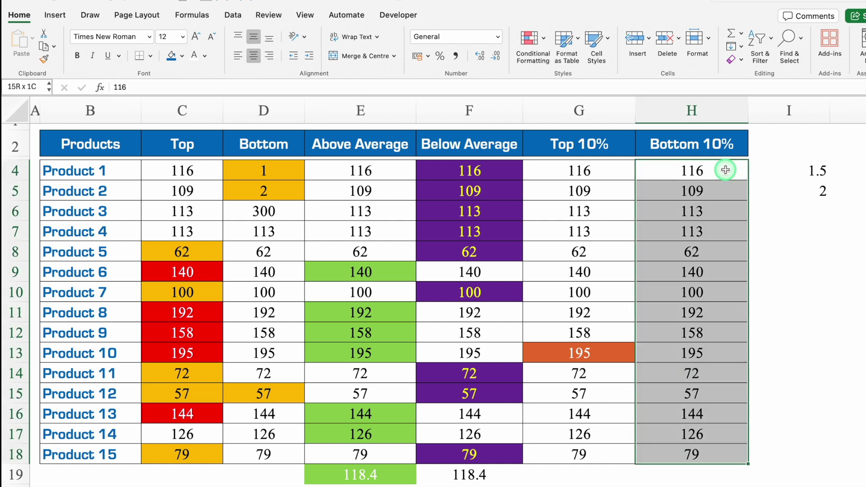
click(543, 40)
click(581, 73)
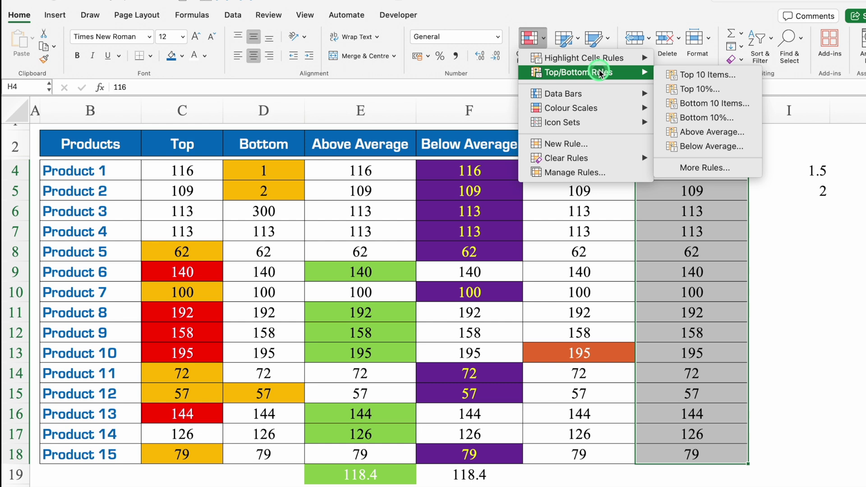
click(712, 117)
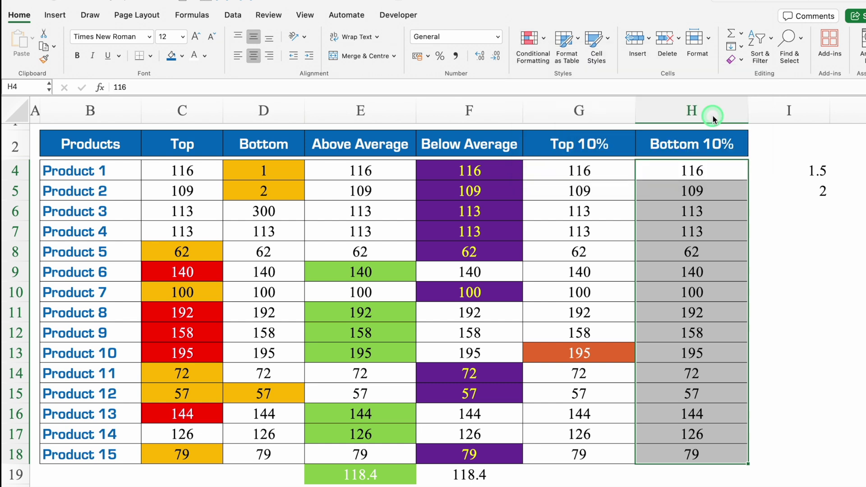
Step: Give the bottom 10% rule a customised format with the standard light blue background fill and a white font colour, and apply it
click(443, 188)
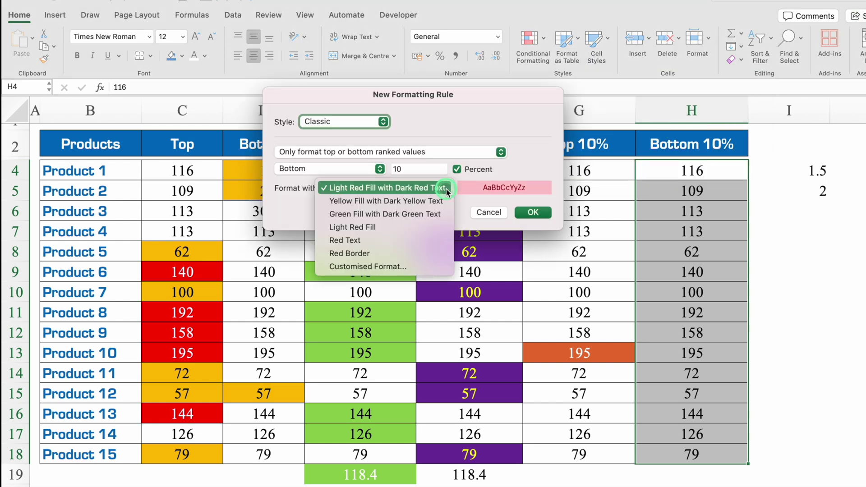
click(364, 265)
click(508, 64)
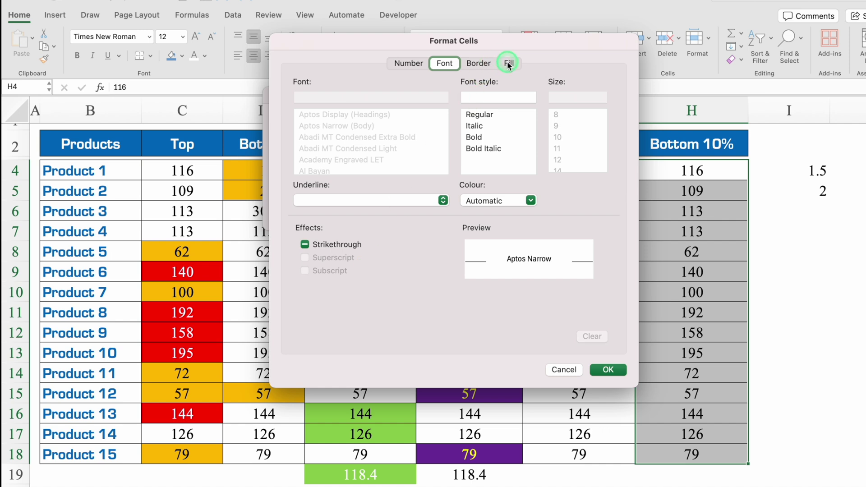
click(417, 109)
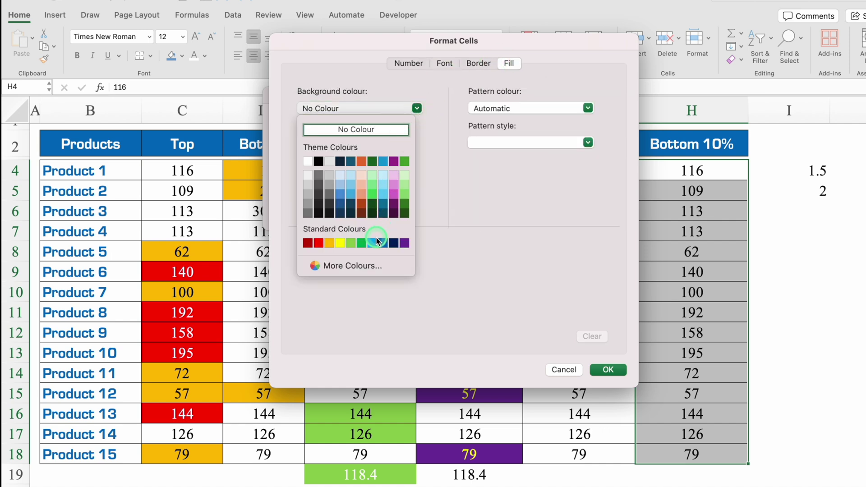
click(377, 243)
click(444, 63)
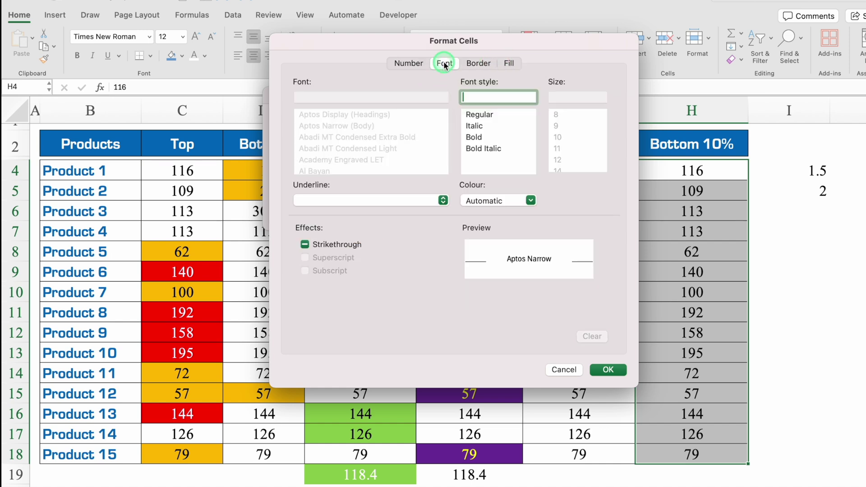
click(530, 200)
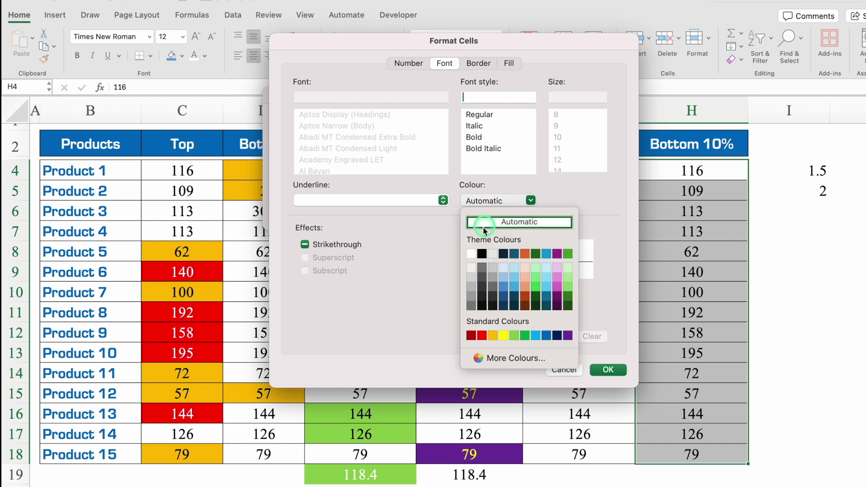
click(471, 254)
click(607, 370)
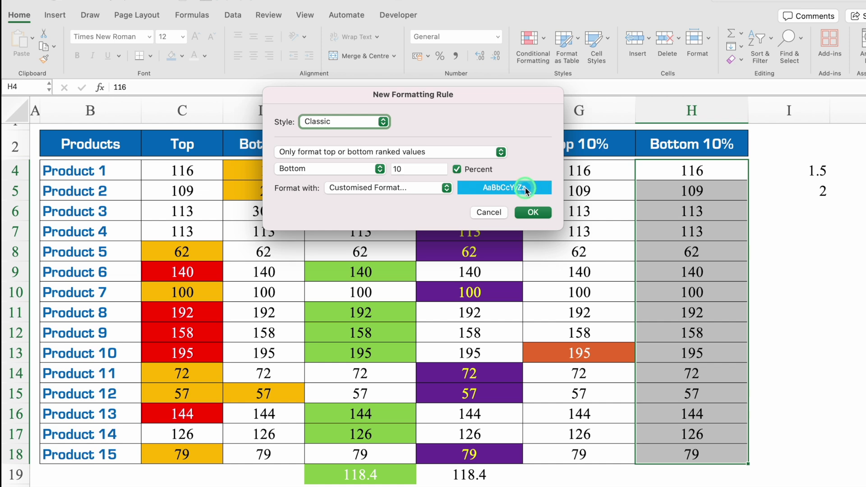
click(533, 212)
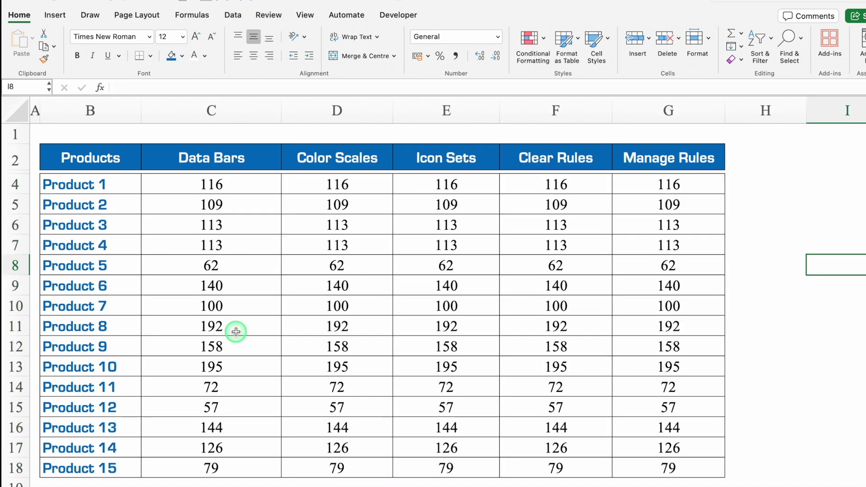
Step: Apply solid-fill green data bars to the Data Bars column's values in C4:C18
click(230, 187)
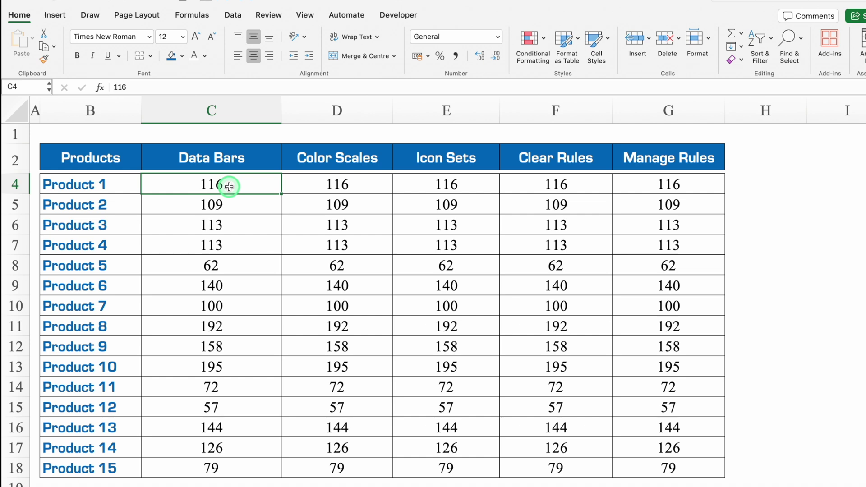
key(ctrl+shift+Down)
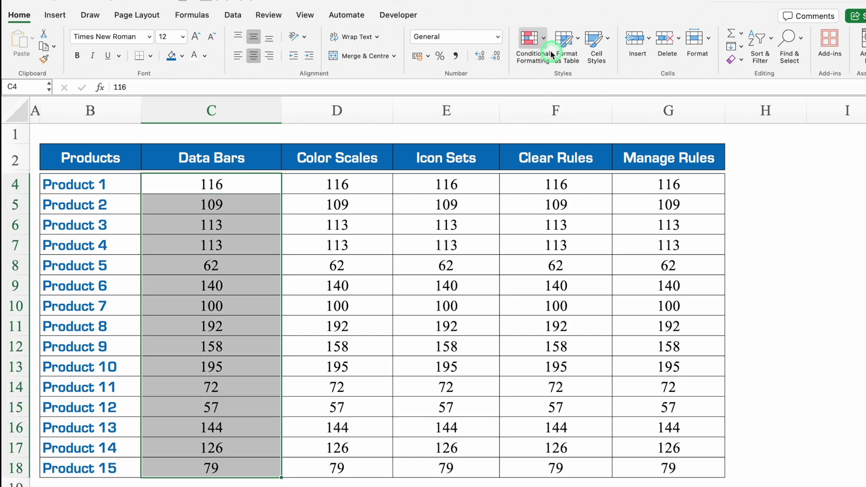
click(543, 39)
click(566, 95)
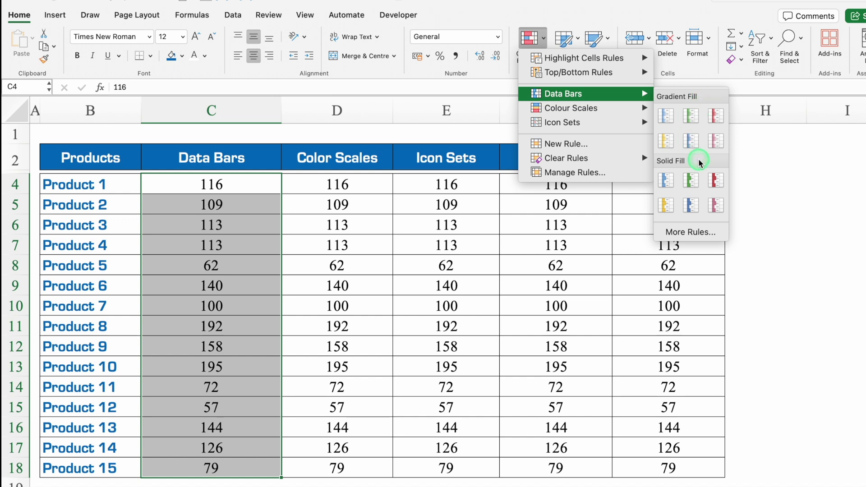
click(694, 183)
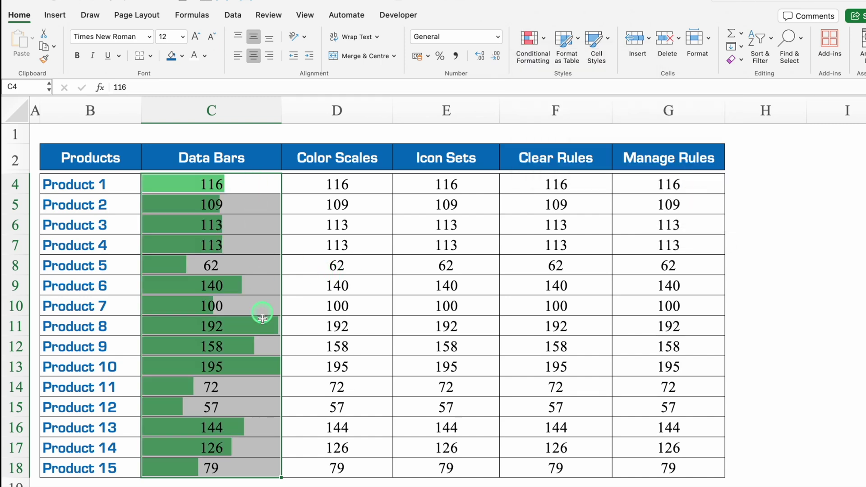
click(257, 407)
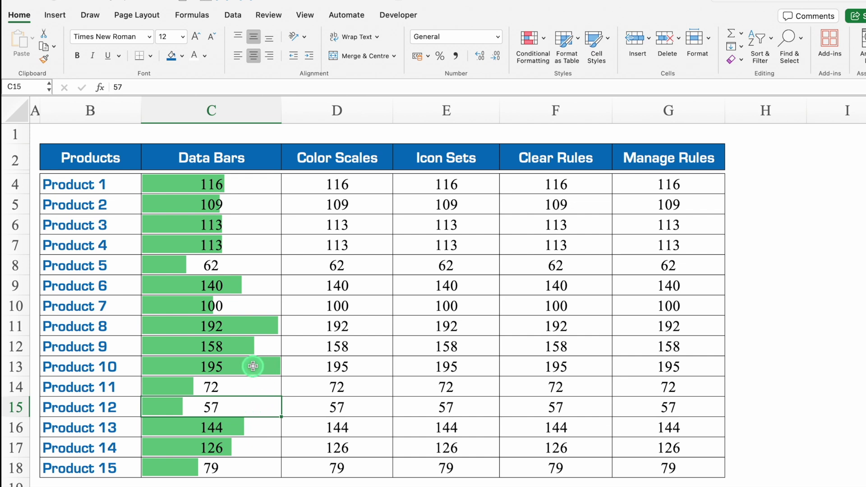
Step: Try the value 500 for Product 5 in the Data Bars column, and undo the change
click(235, 263)
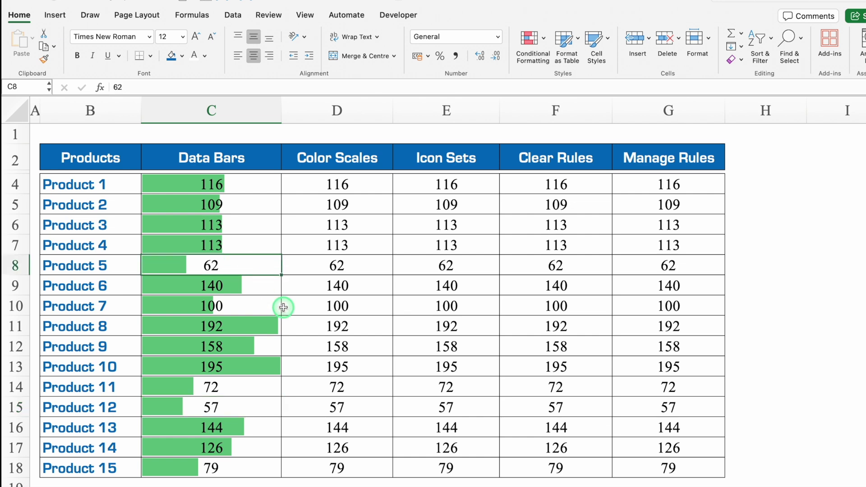
text(500)
key(Return)
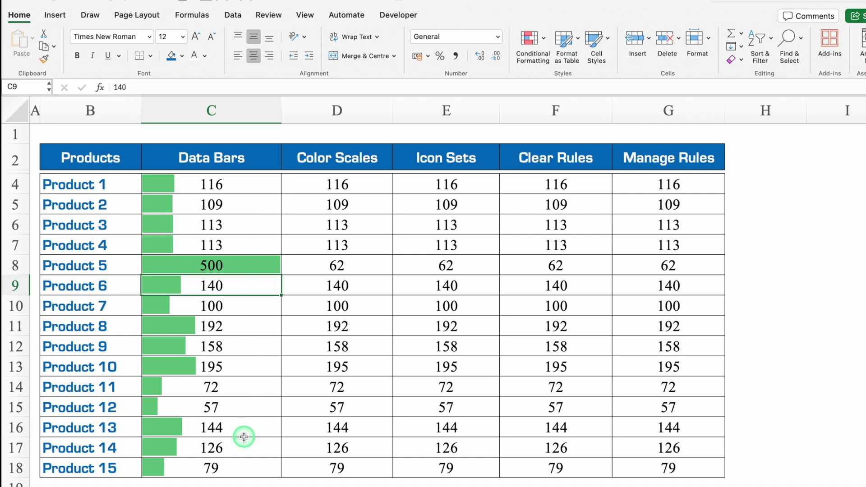
key(ctrl+z)
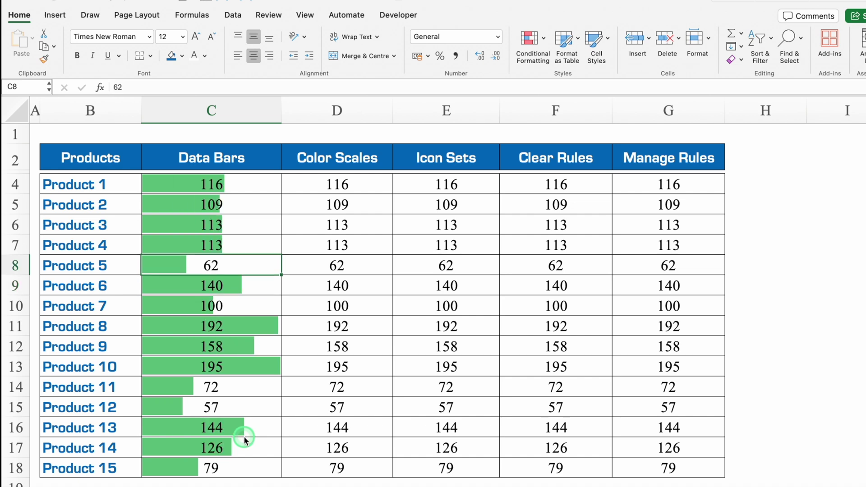
Step: Edit the data bar rule on C4:C18 so positive values use a solid light purple fill, and apply the change
click(245, 187)
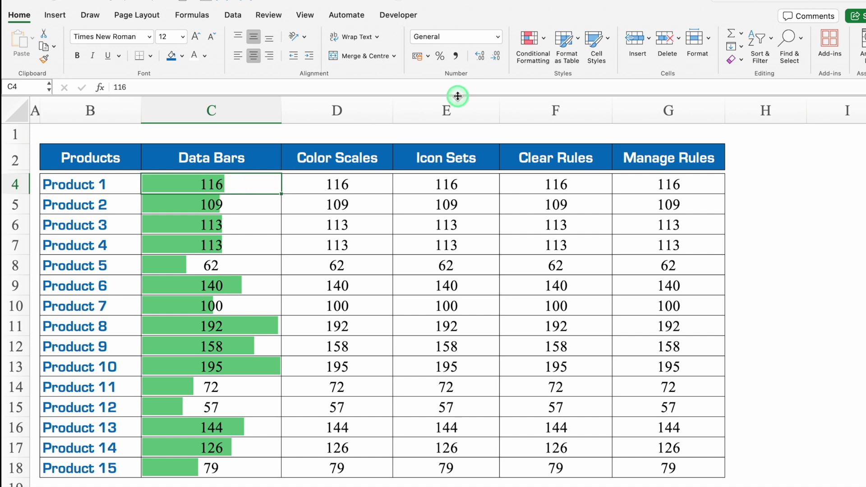
click(530, 45)
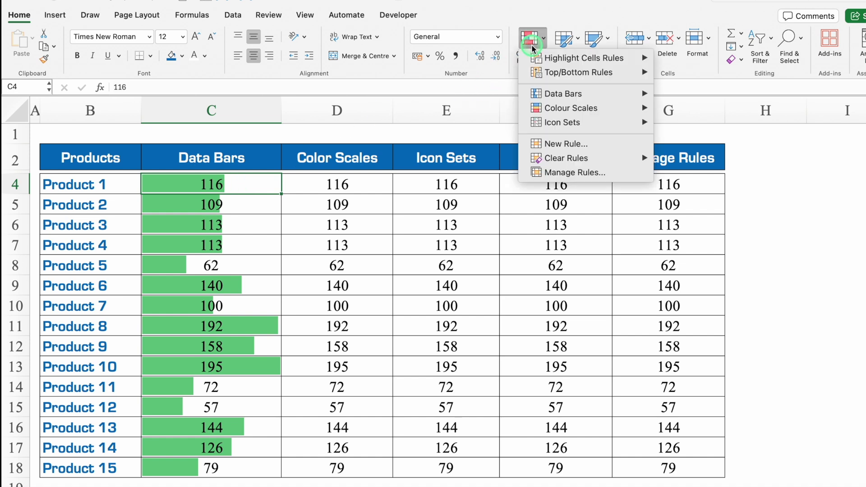
click(560, 172)
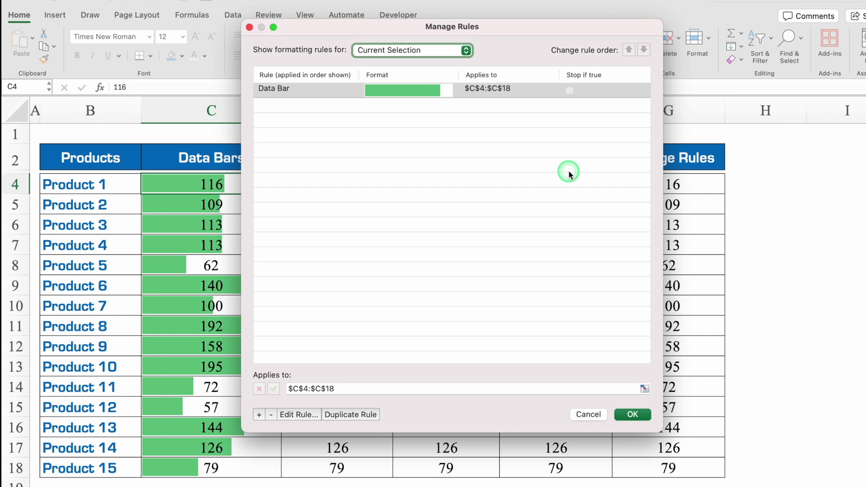
click(335, 92)
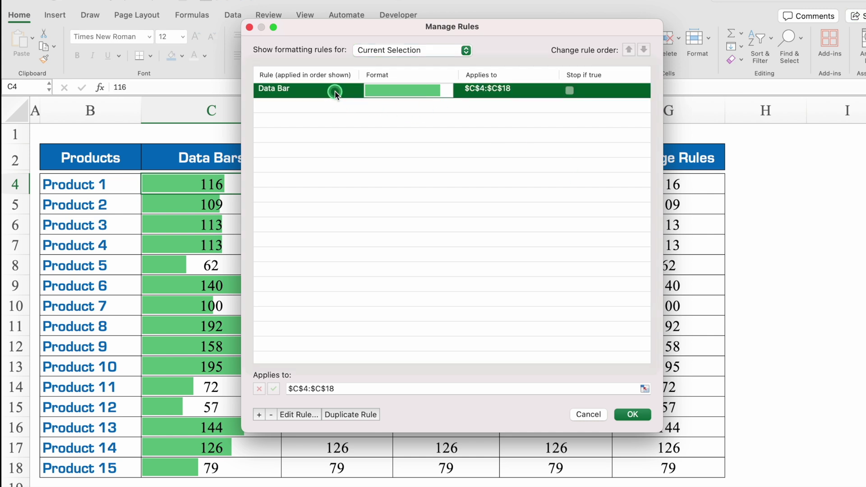
click(299, 414)
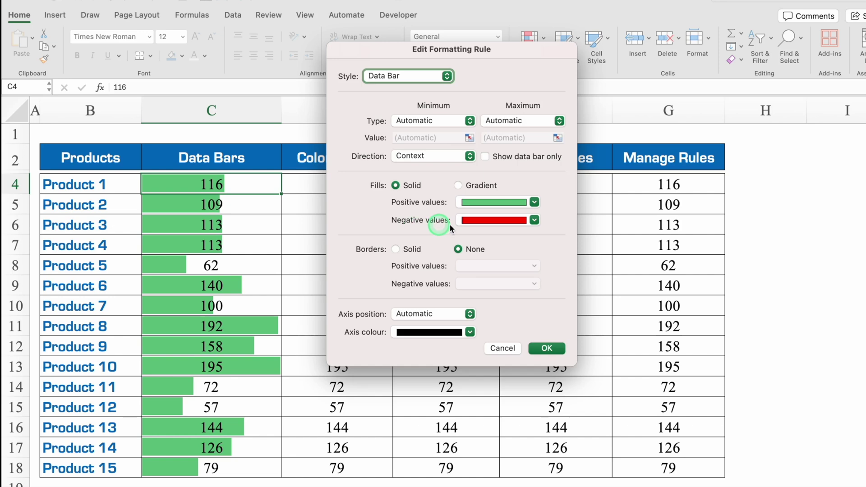
click(534, 203)
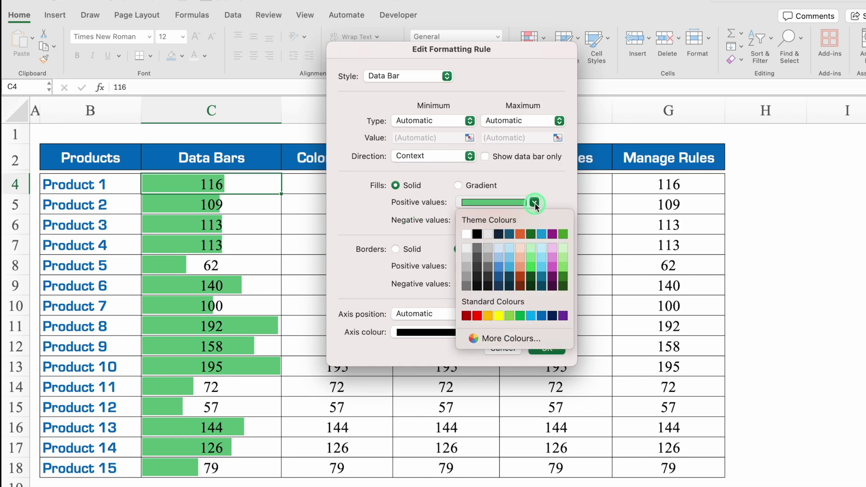
click(552, 248)
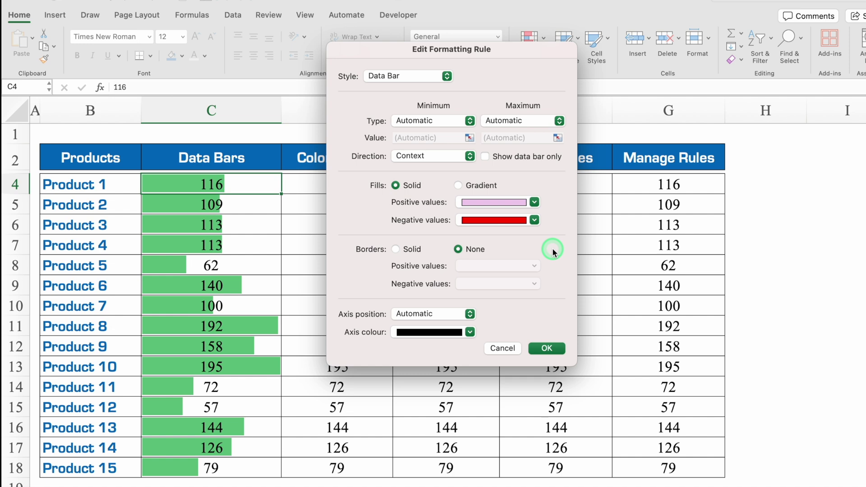
click(546, 348)
click(636, 427)
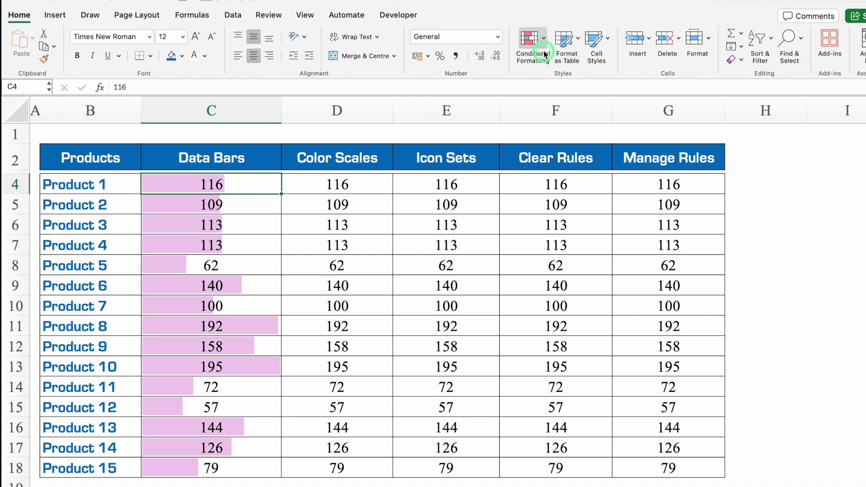
Step: Edit the Data Bars column's rule to use standard green for positive values and standard red for negative values, and apply it
click(531, 38)
click(557, 172)
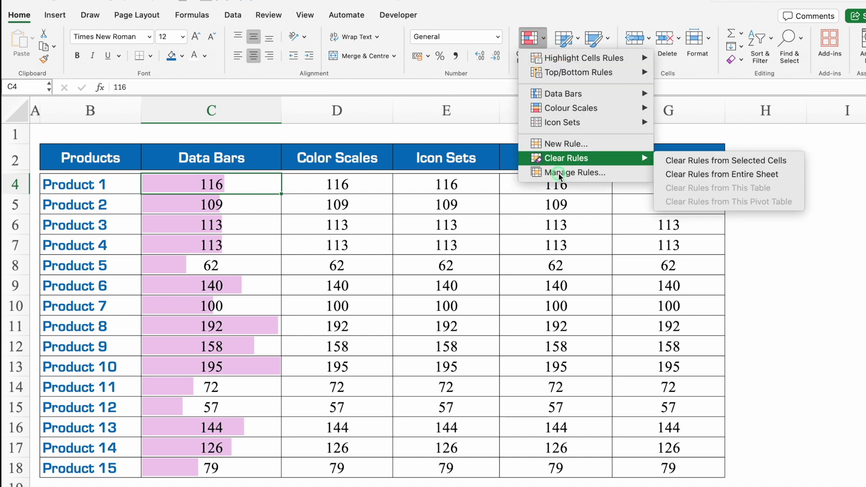
click(338, 81)
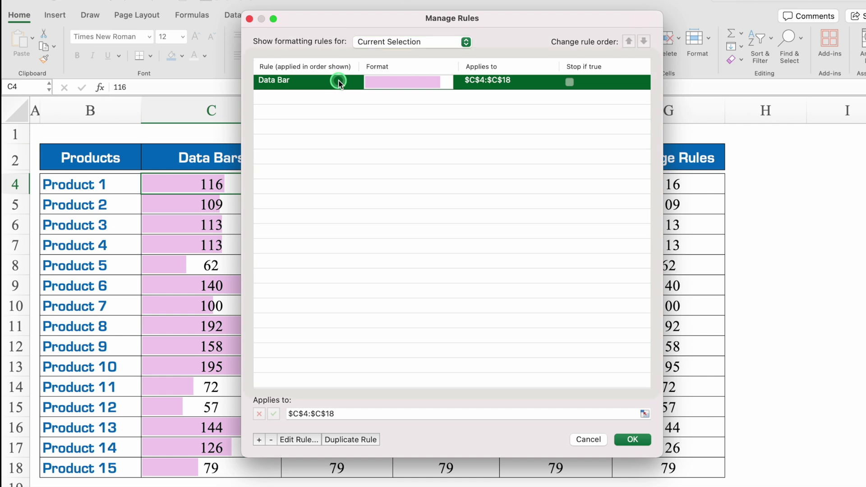
click(298, 441)
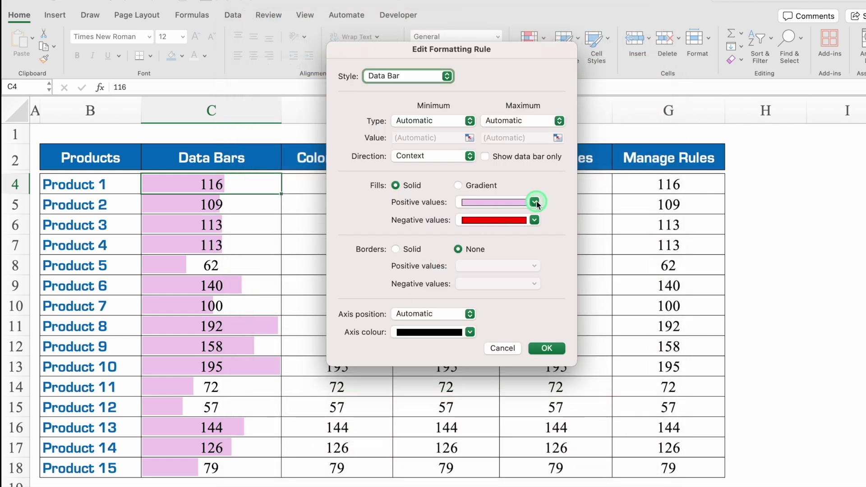
click(535, 203)
click(521, 315)
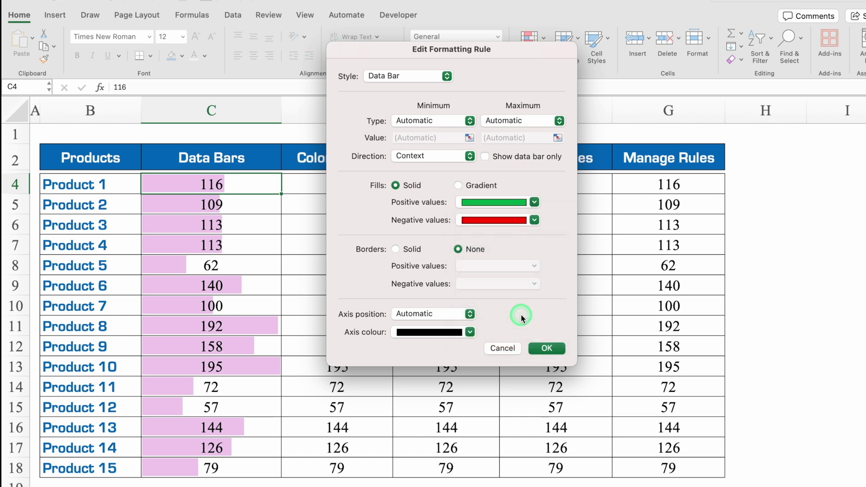
click(535, 220)
click(478, 334)
click(547, 348)
click(632, 452)
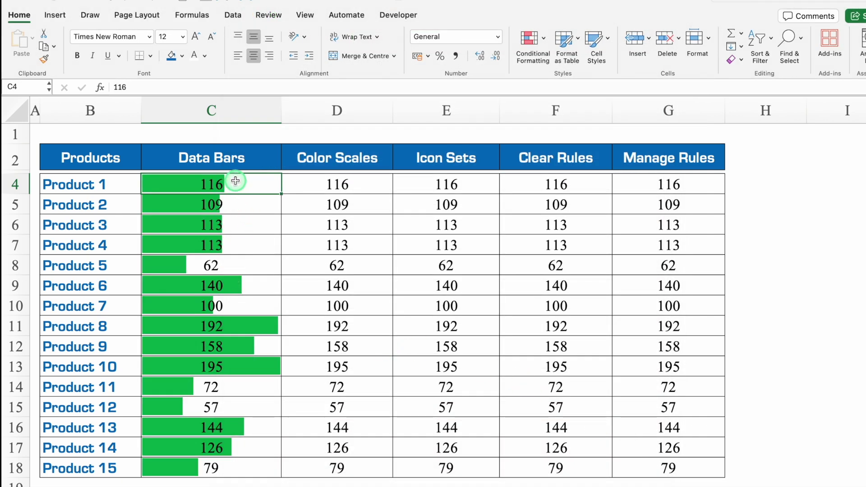
Step: Change Product 1's value in the Data Bars column to -116
click(114, 87)
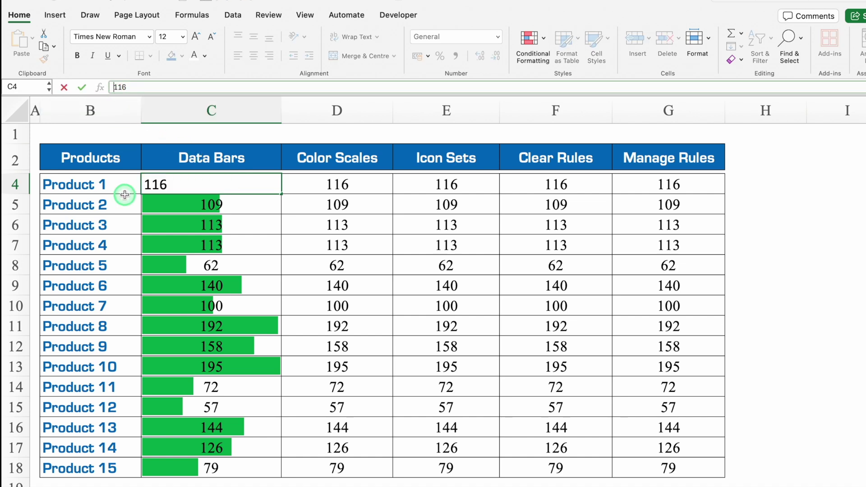
text(-)
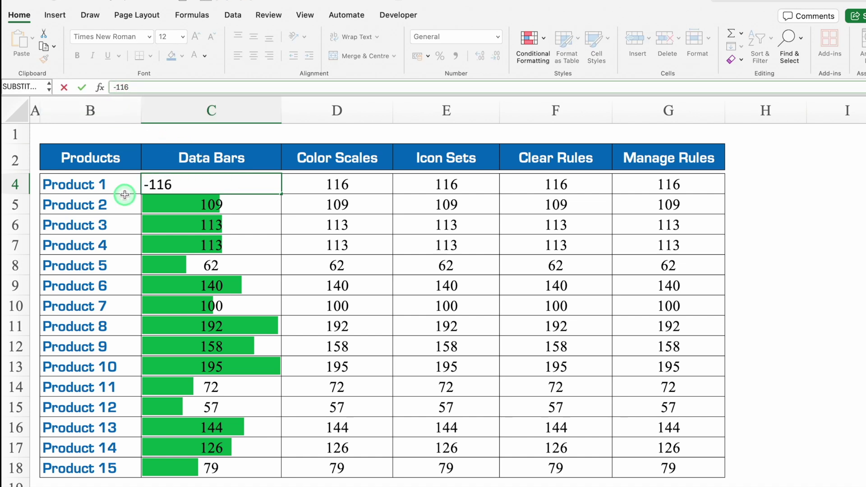
key(Return)
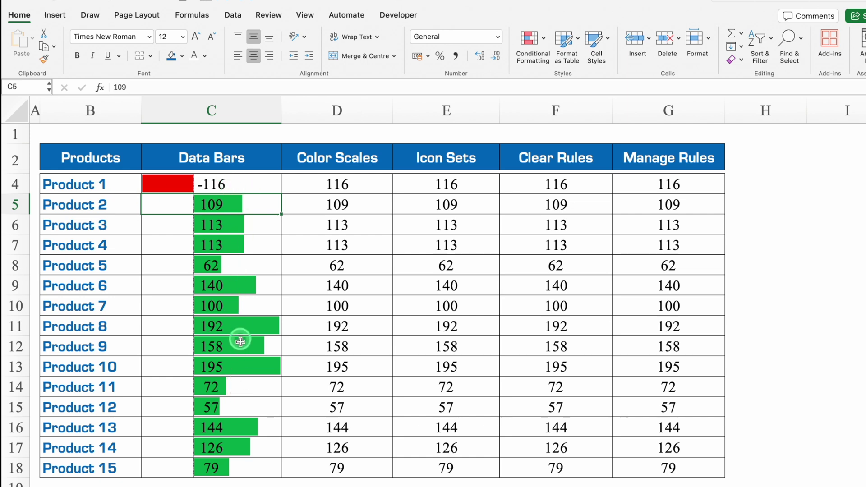
Step: Set Product 7's value in the Data Bars column to -50
key(Down)
key(Down)
key(Down)
key(Down)
key(Down)
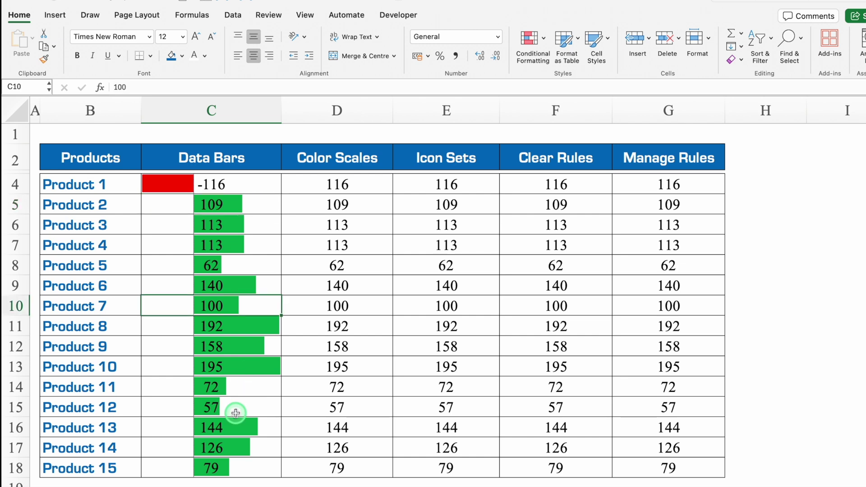
text(-50)
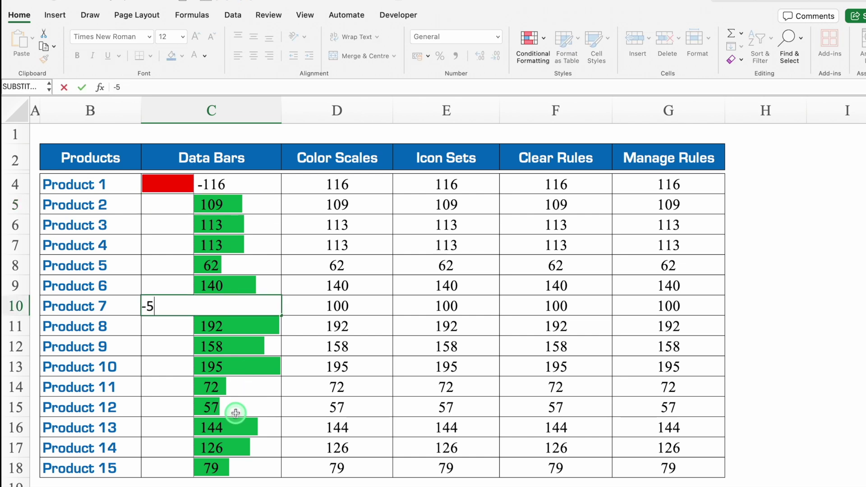
key(Return)
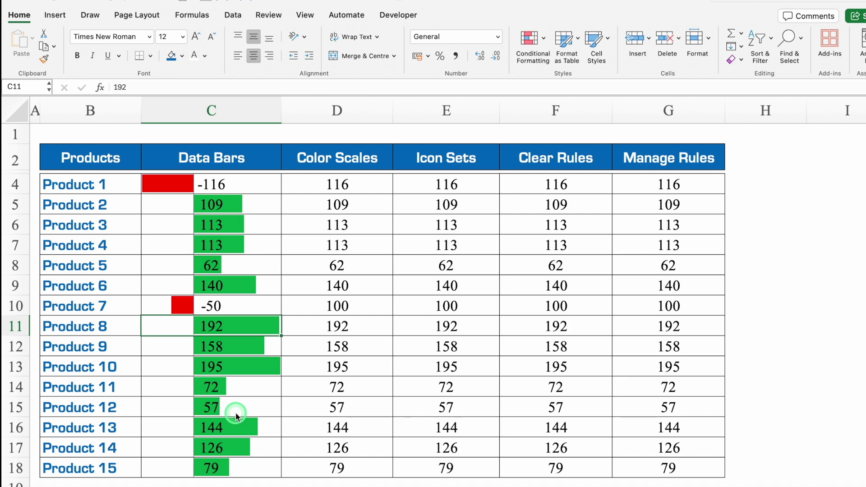
Step: Apply the green-yellow-red colour scale to the Color Scales column's values in D4:D18
click(364, 185)
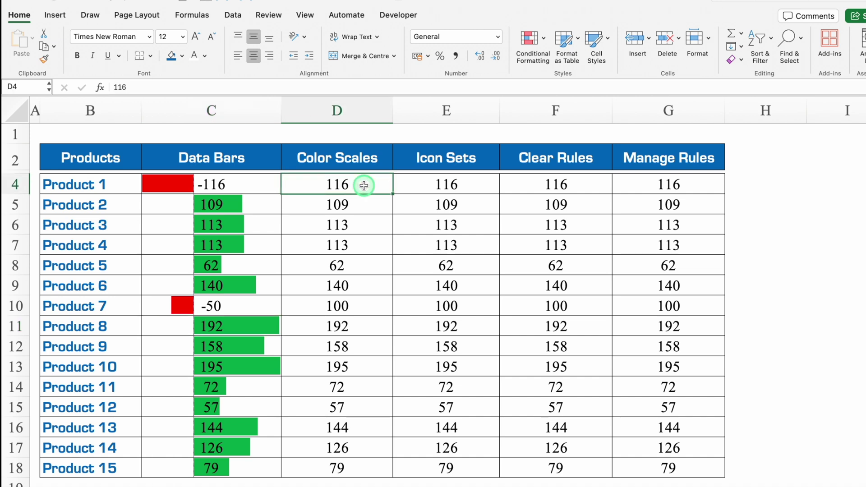
key(ctrl+shift+Down)
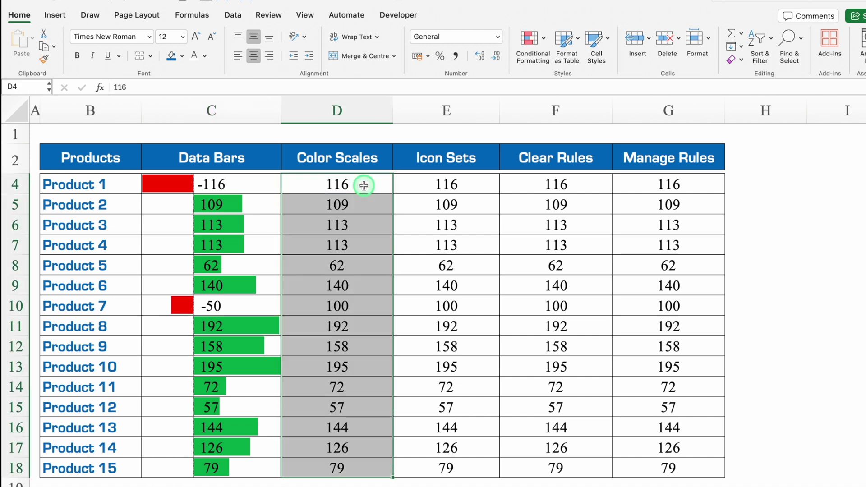
click(545, 40)
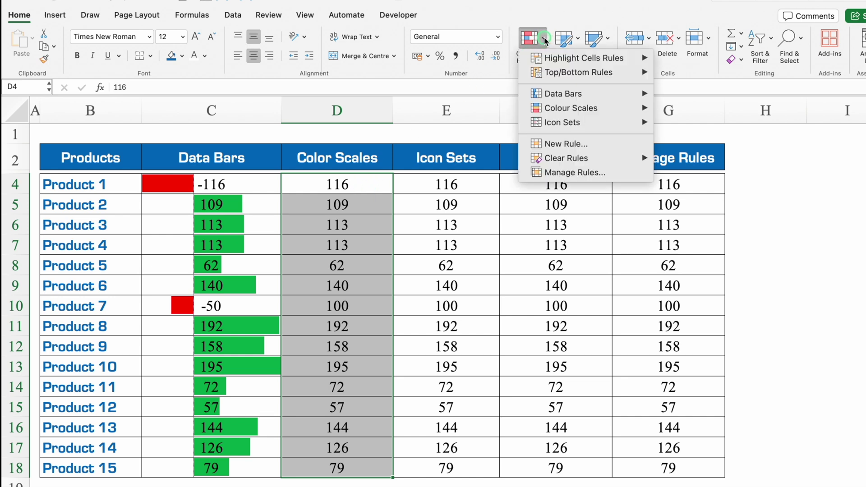
mouse_move(584, 54)
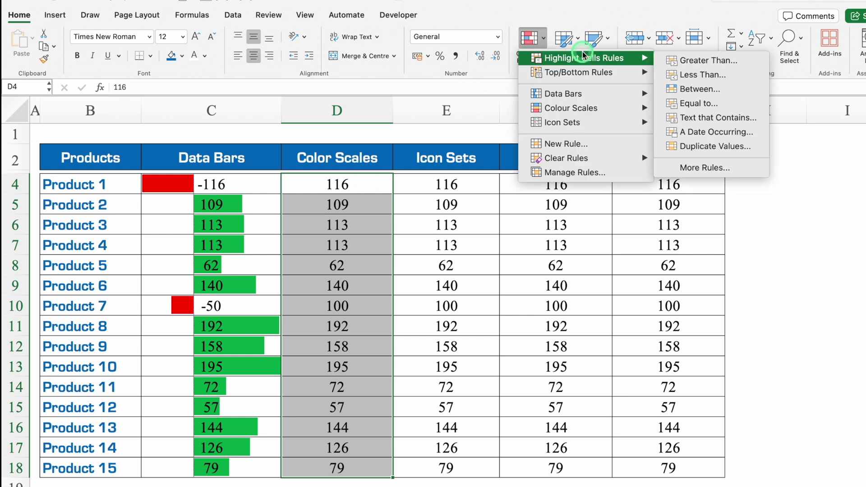
mouse_move(591, 76)
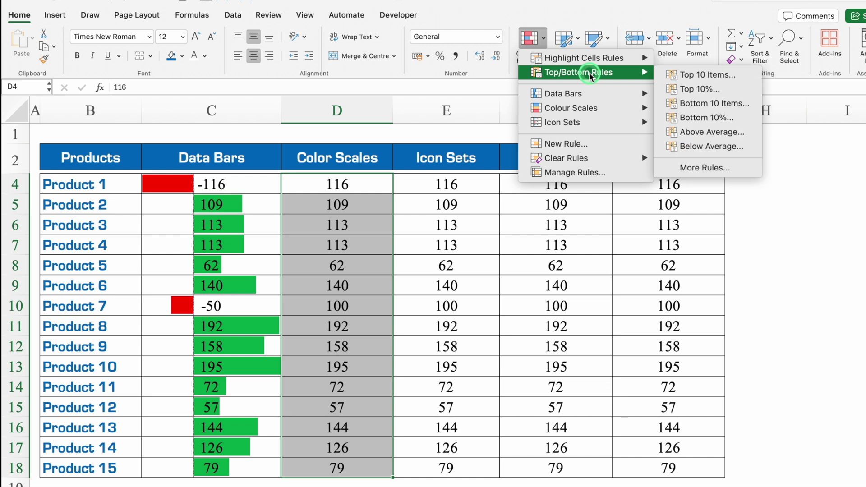
mouse_move(588, 96)
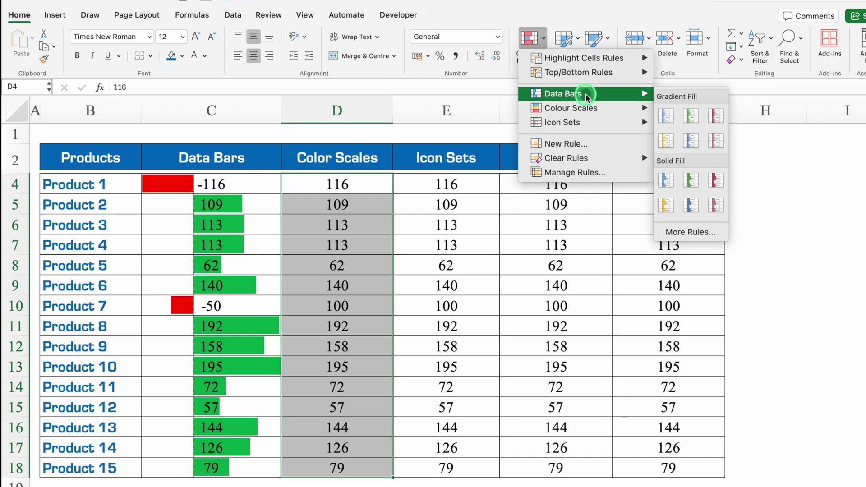
mouse_move(593, 112)
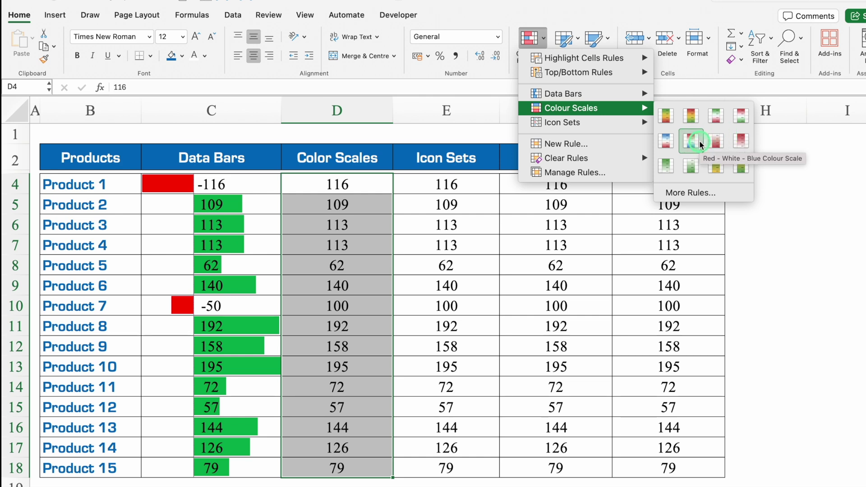
click(667, 117)
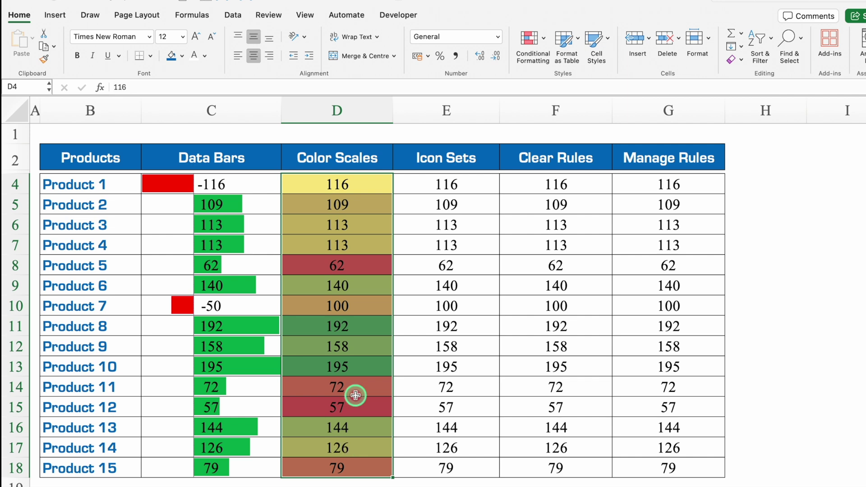
Step: Open the Color Scales column's graded colour scale rule, applied to D4:D18, for editing
click(544, 38)
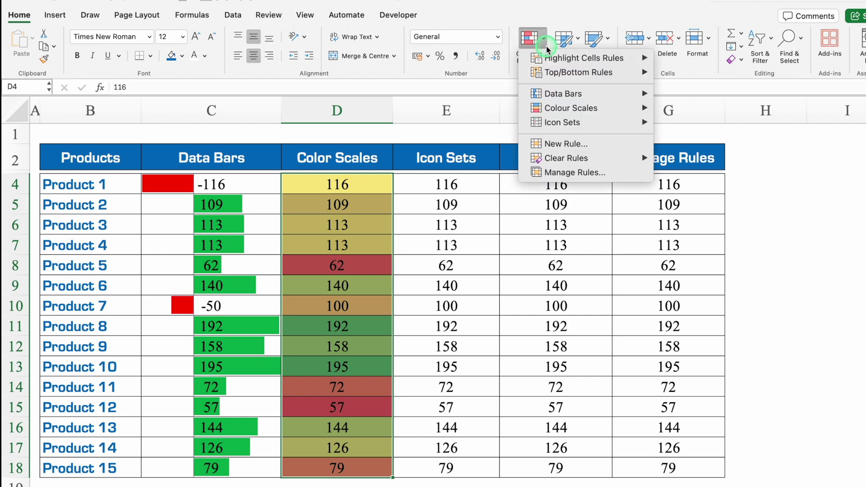
click(575, 172)
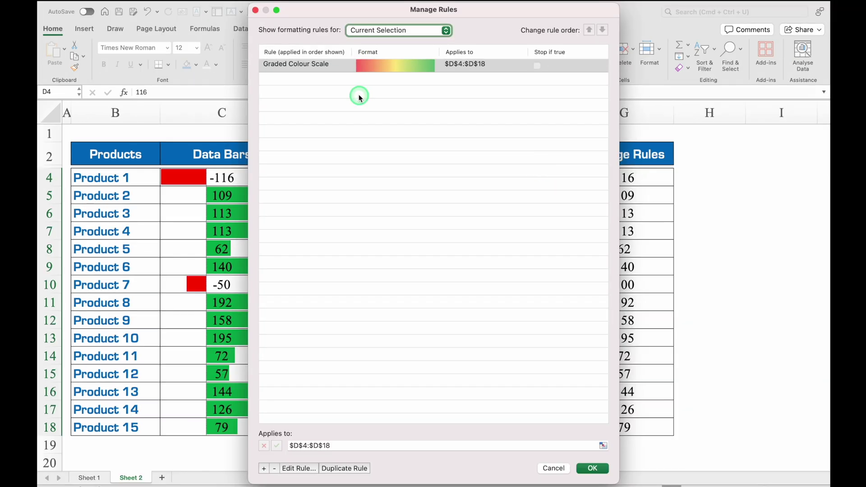
click(334, 66)
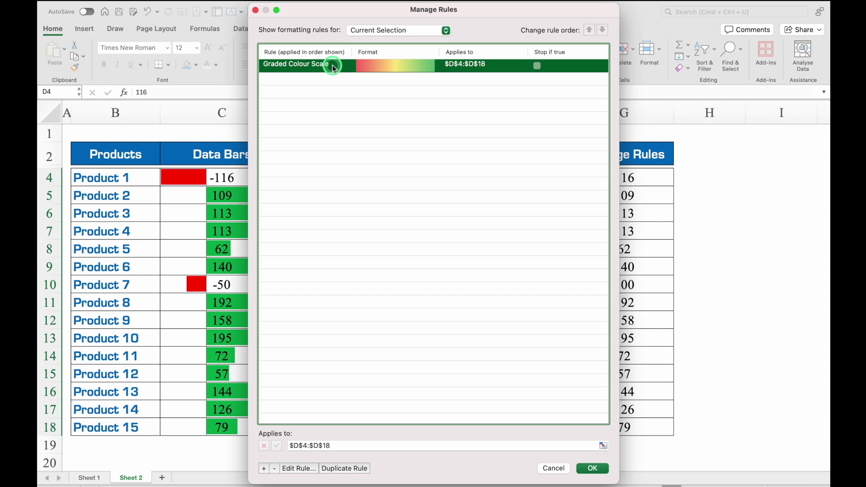
click(297, 469)
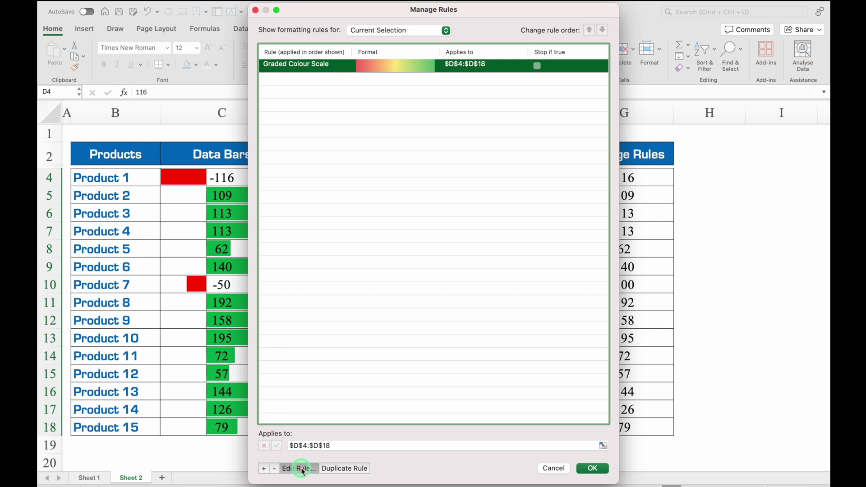
drag(447, 100, 520, 103)
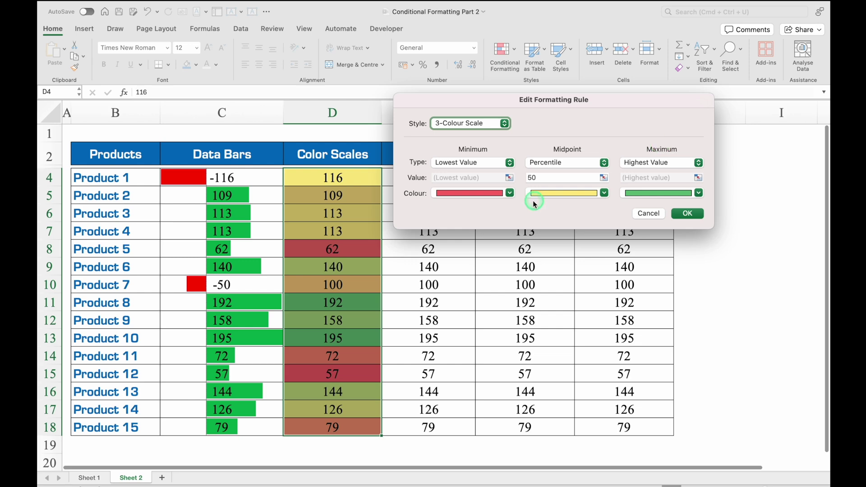
click(510, 194)
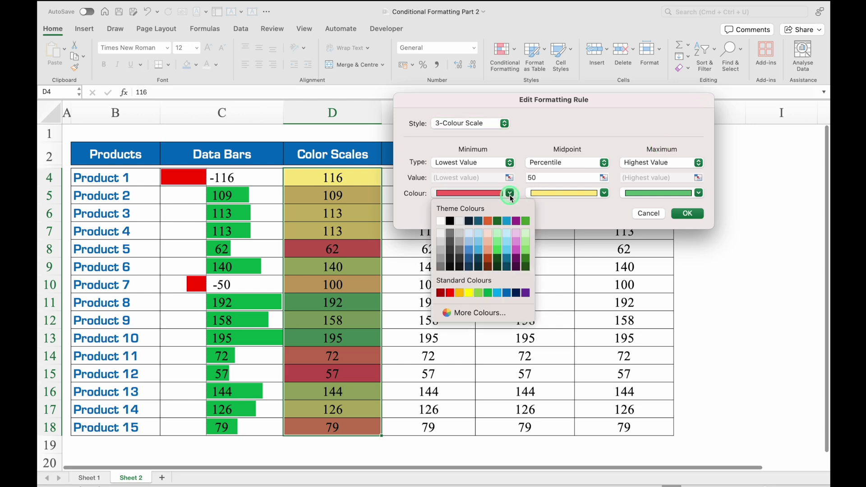
click(510, 195)
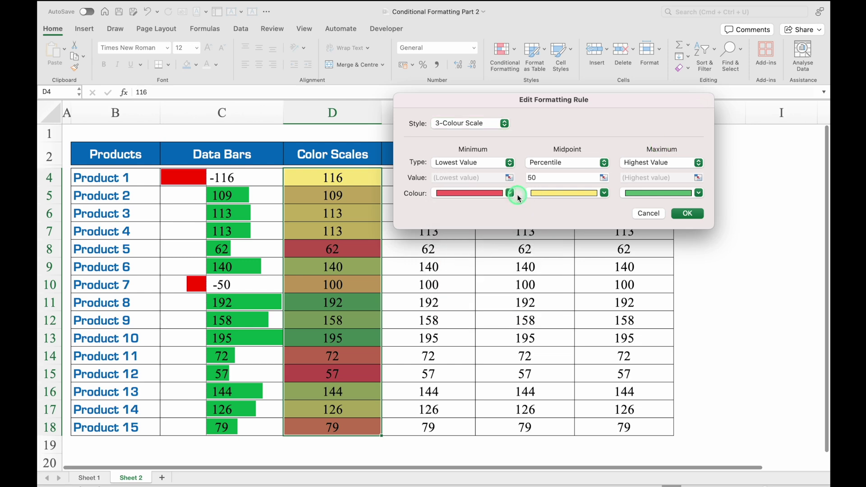
click(604, 193)
click(604, 194)
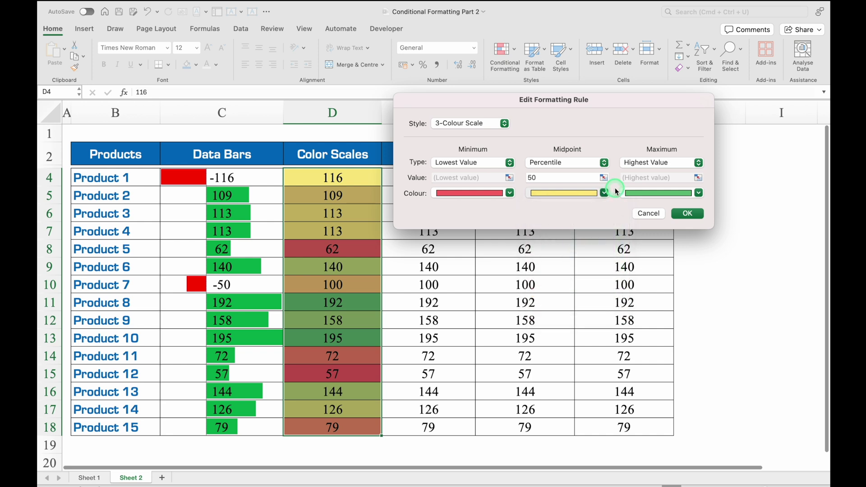
click(699, 193)
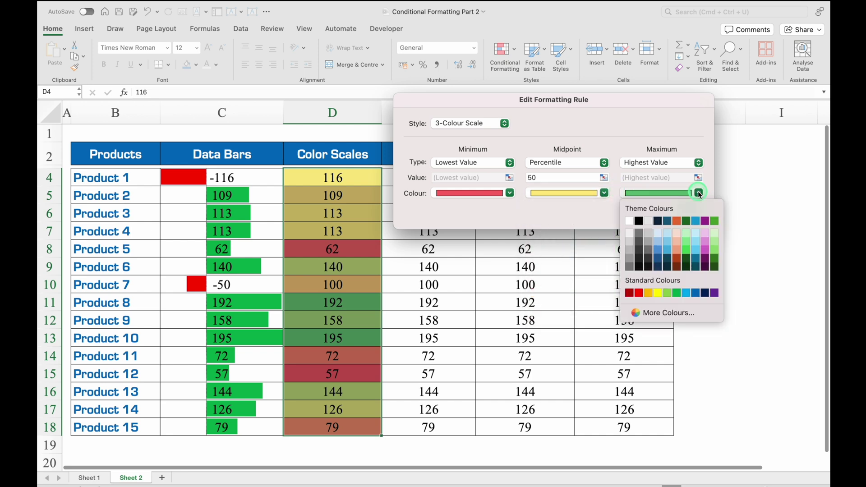
click(699, 193)
Step: Set the 3-colour scale to standard red for the minimum, orange for the midpoint and blue for the maximum, and apply the rule
click(509, 194)
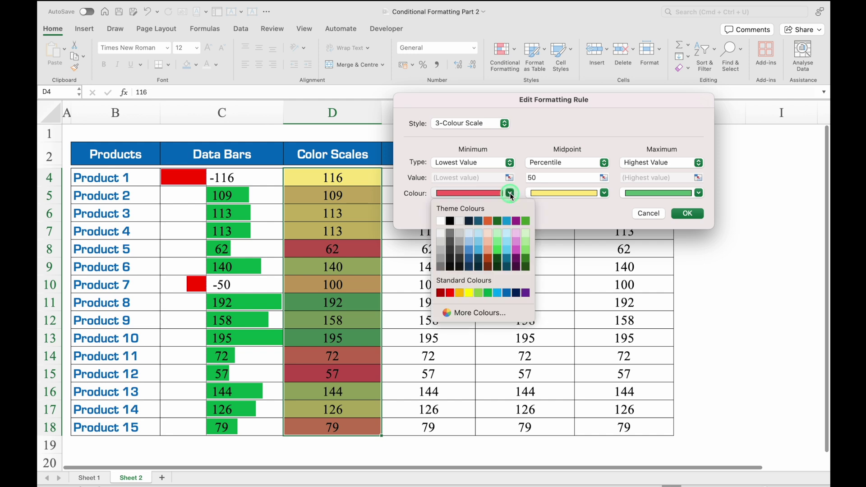
click(450, 293)
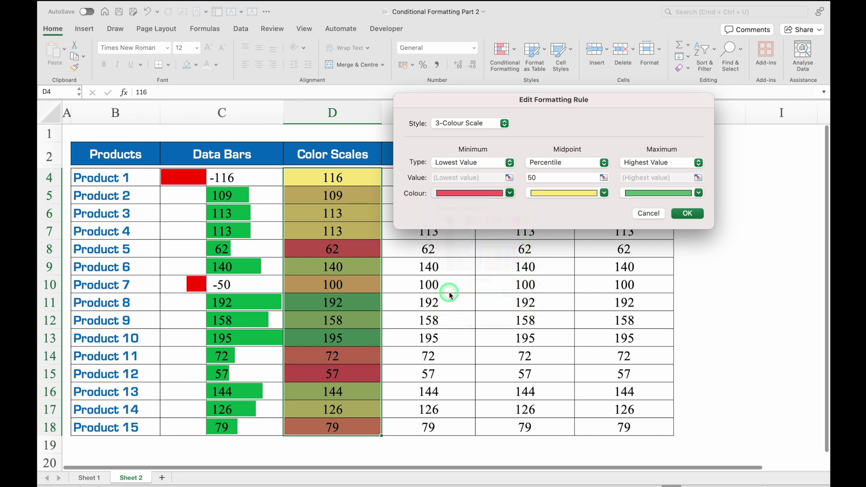
click(606, 193)
click(555, 294)
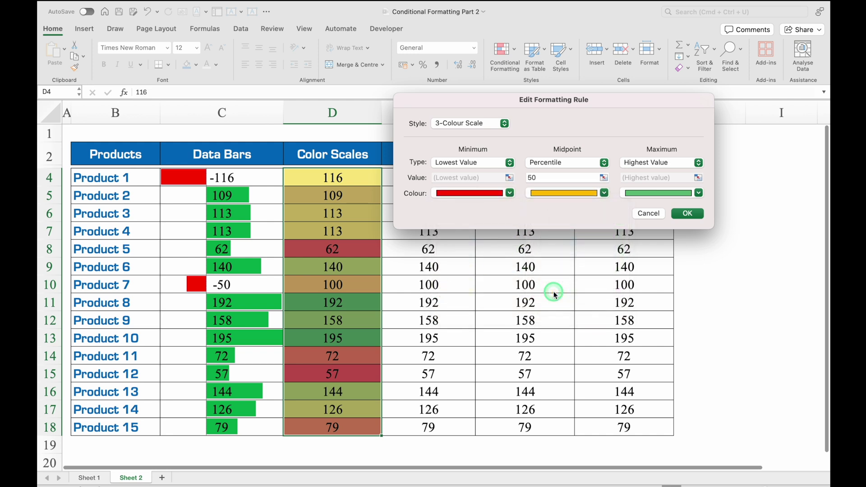
click(687, 197)
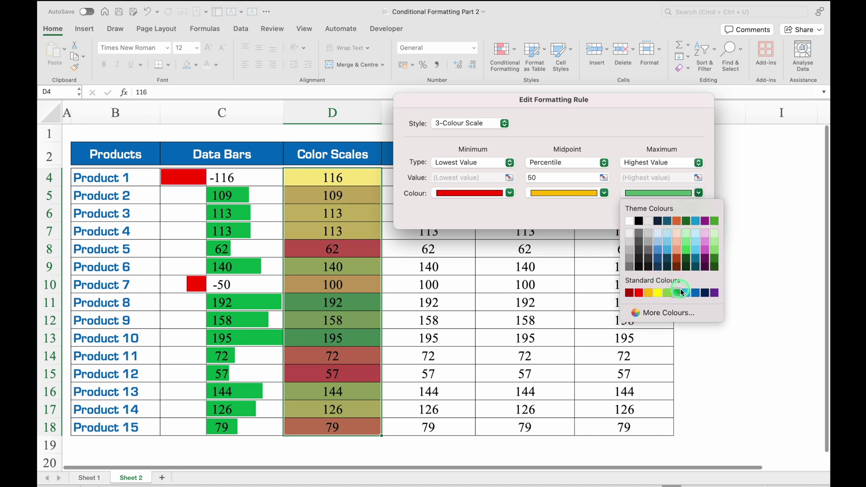
click(696, 295)
click(685, 213)
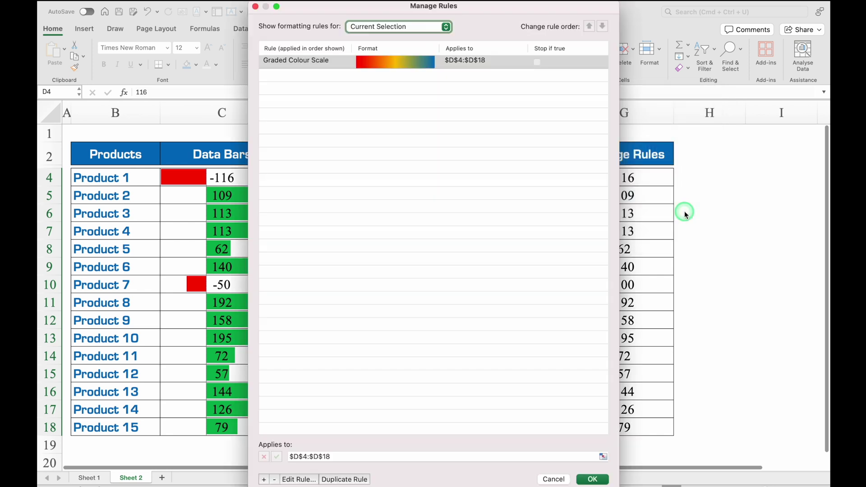
click(593, 479)
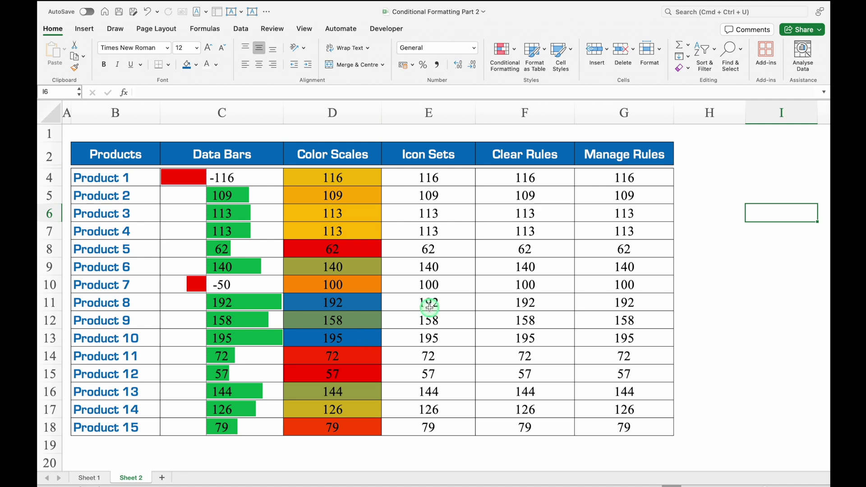
Step: Apply the directional icon set of three coloured arrows to the Icon Sets column's values in E4:E18
click(447, 179)
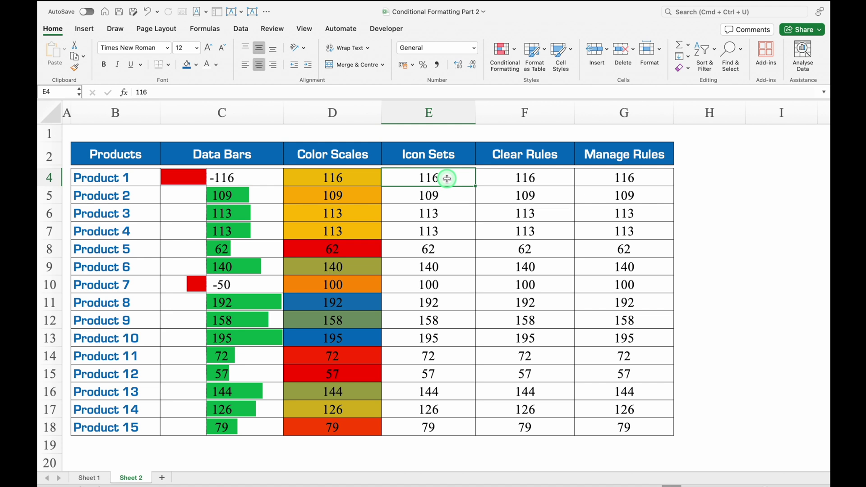
key(ctrl+shift+Down)
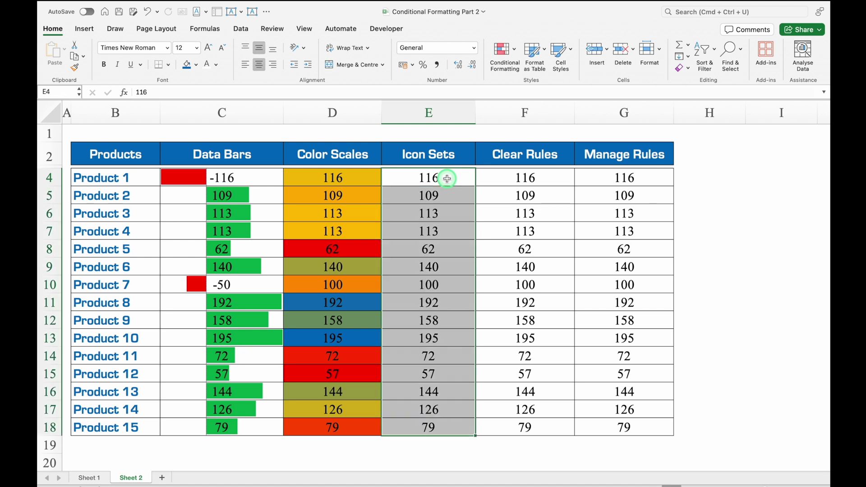
click(515, 50)
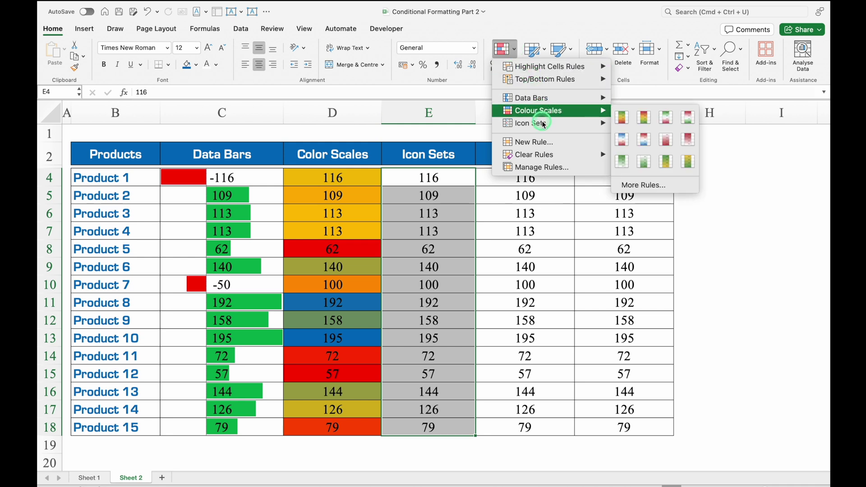
mouse_move(543, 125)
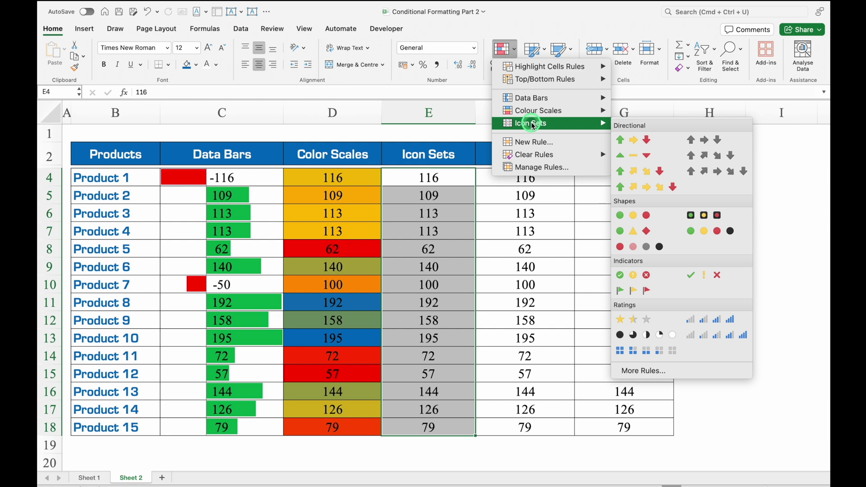
click(660, 142)
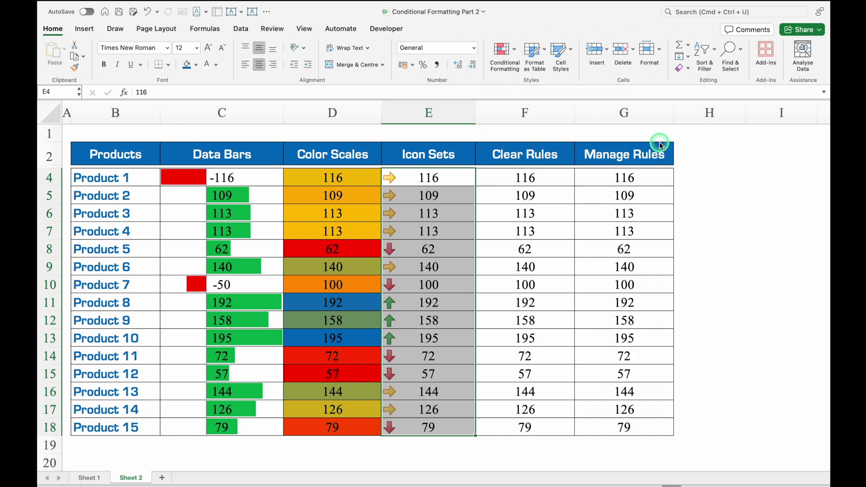
click(502, 177)
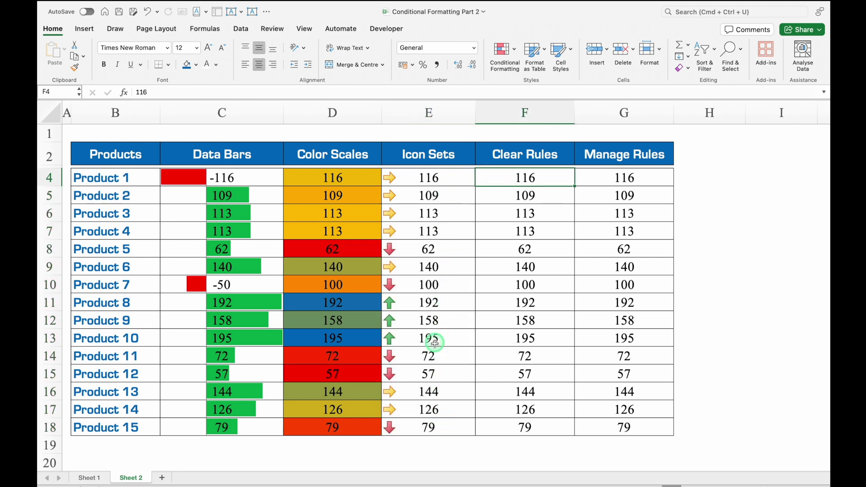
Step: Try the Show icon only option on the Icon Sets column's rule, and undo the change
click(439, 180)
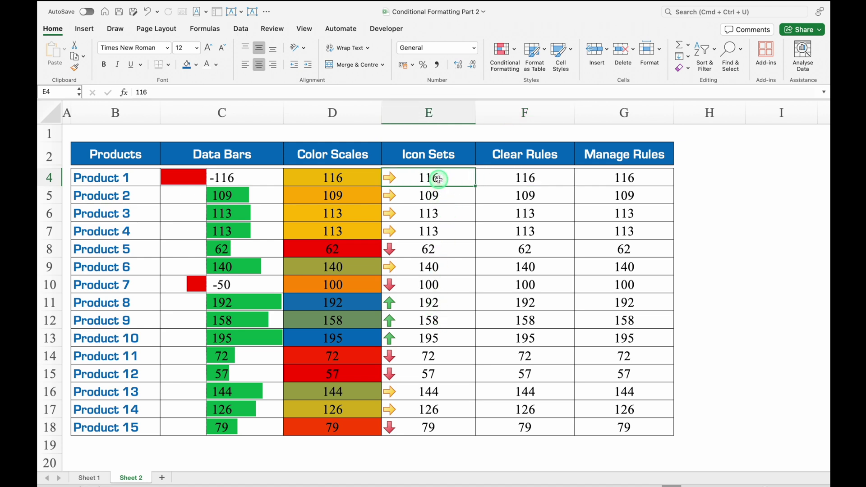
click(515, 49)
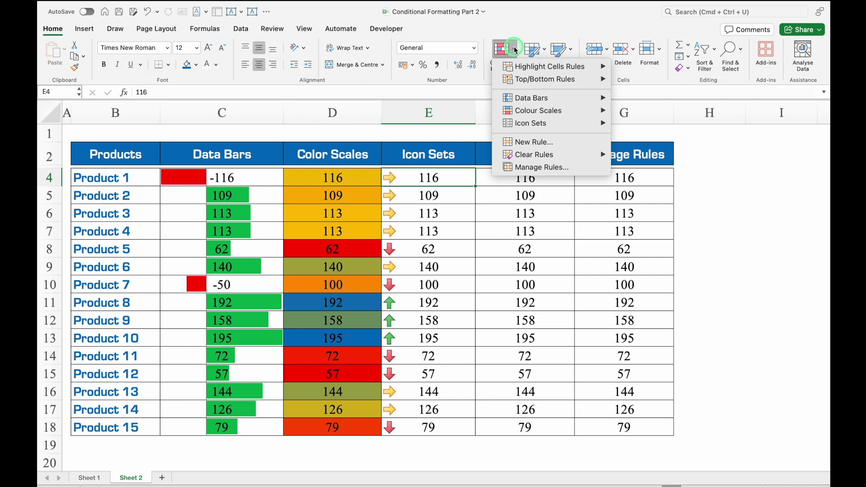
click(544, 167)
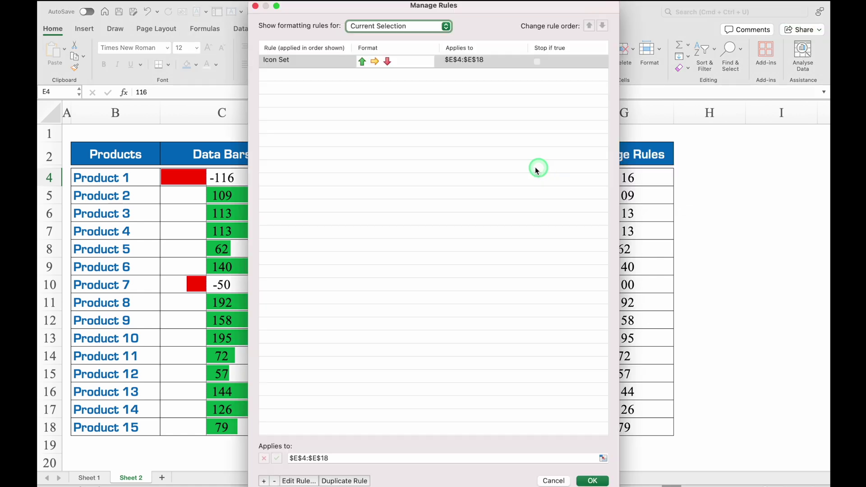
click(300, 481)
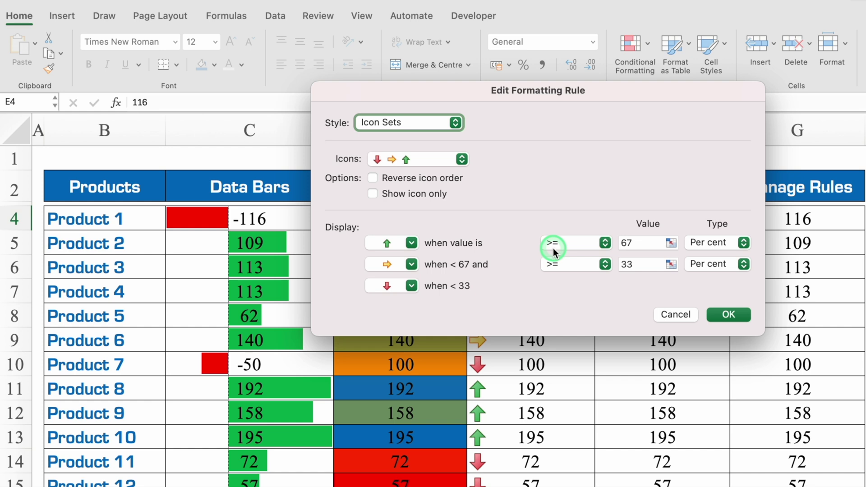
click(646, 243)
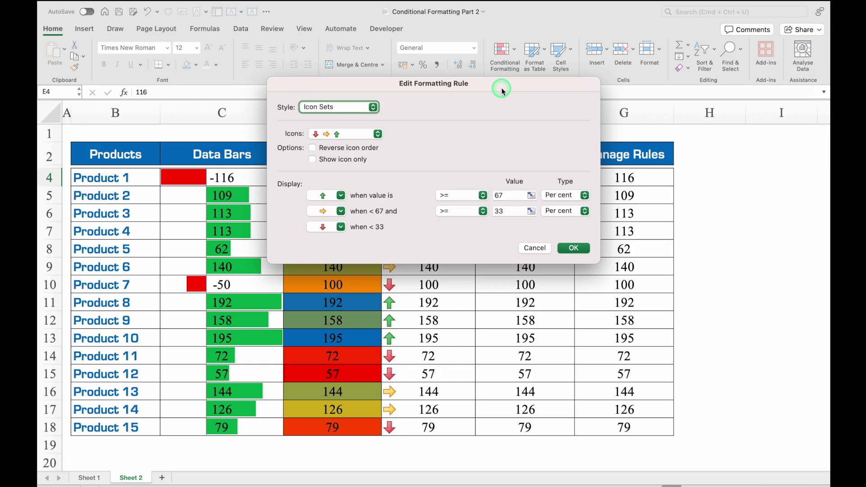
drag(635, 98, 824, 334)
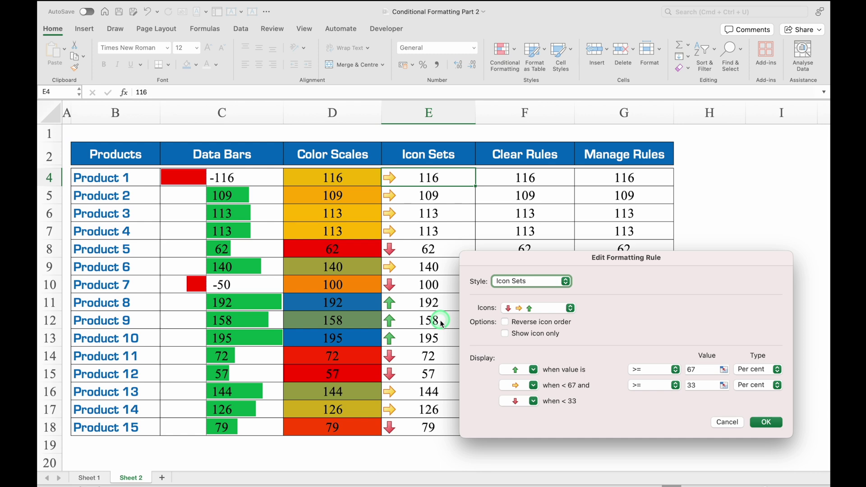
drag(562, 259, 556, 153)
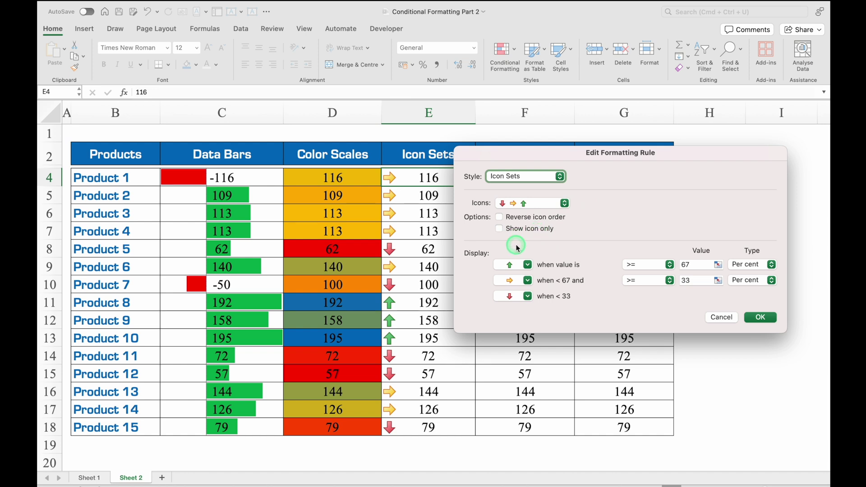
click(499, 229)
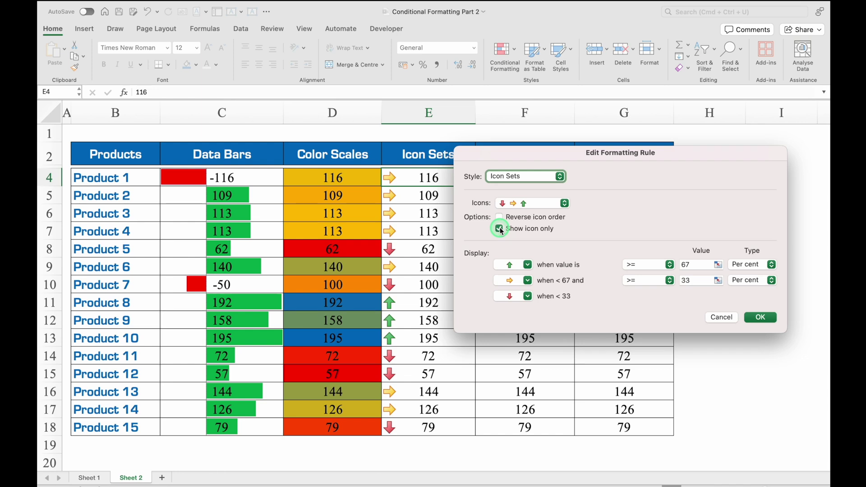
click(754, 317)
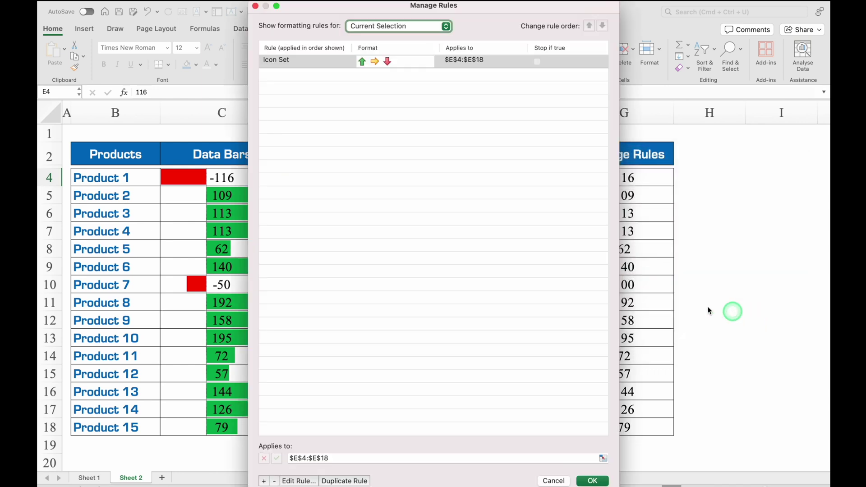
click(594, 482)
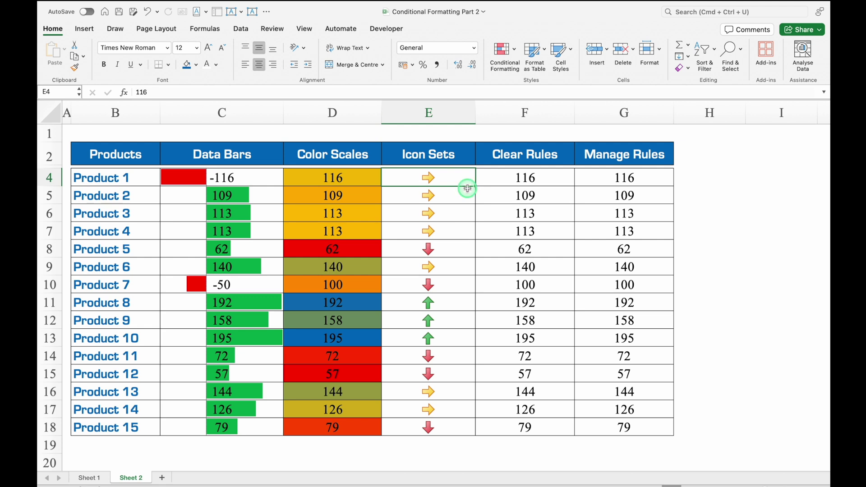
key(super+z)
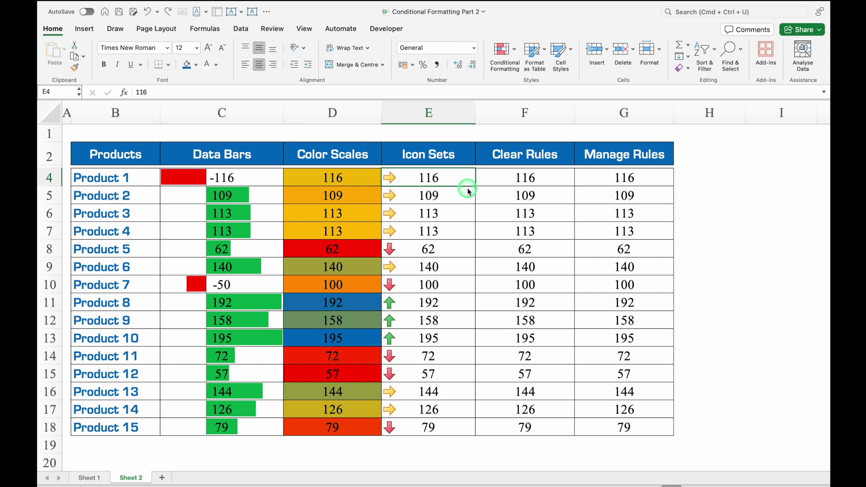
Step: Change the Icon Sets column's rule for E4:E18 to the red, yellow and green flag icons and apply it
click(505, 50)
mouse_move(530, 158)
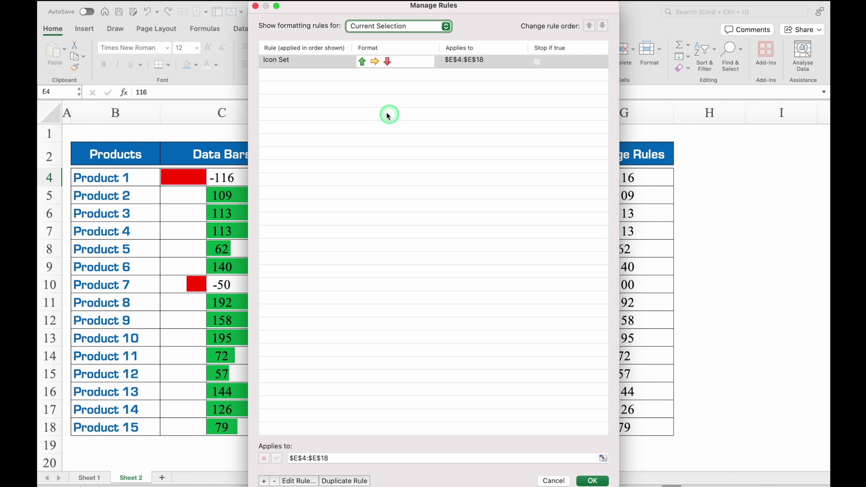
click(330, 61)
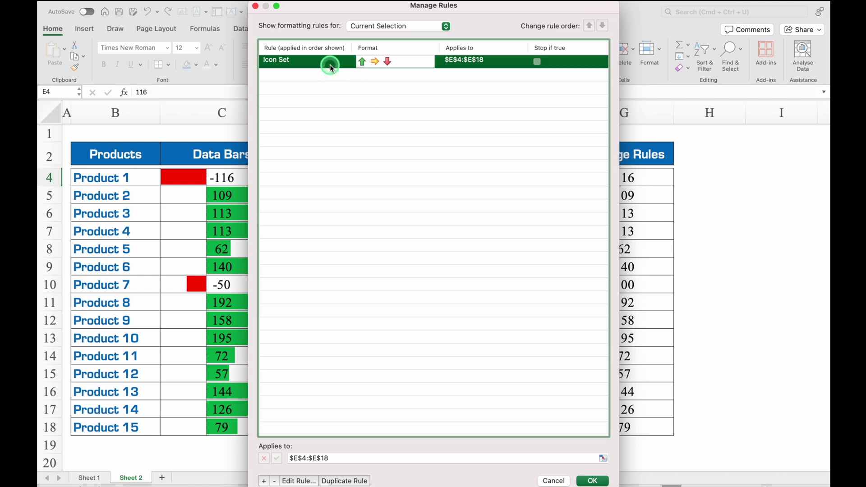
click(299, 481)
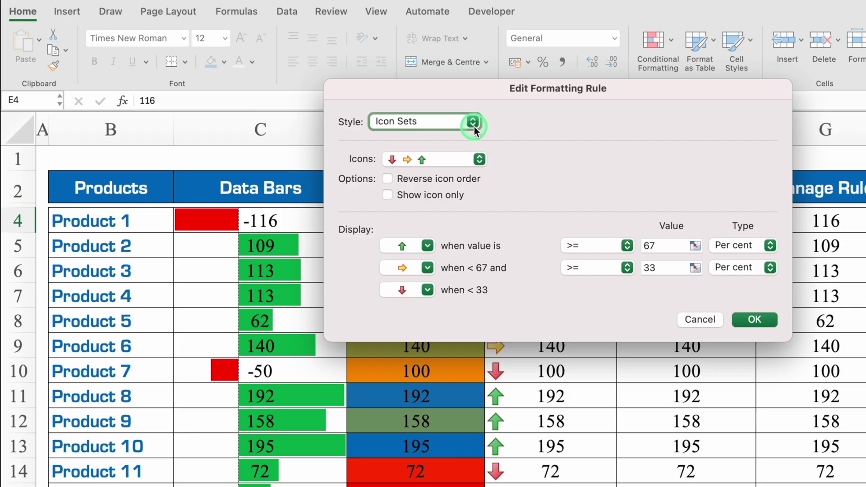
click(473, 123)
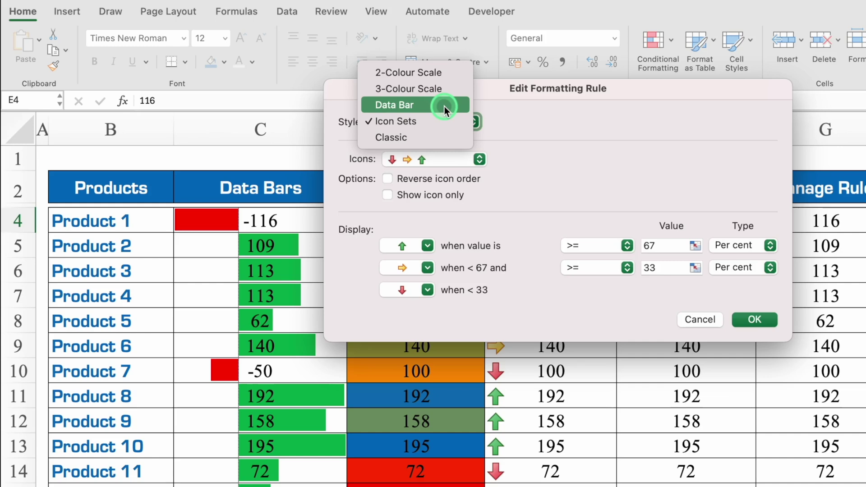
click(441, 122)
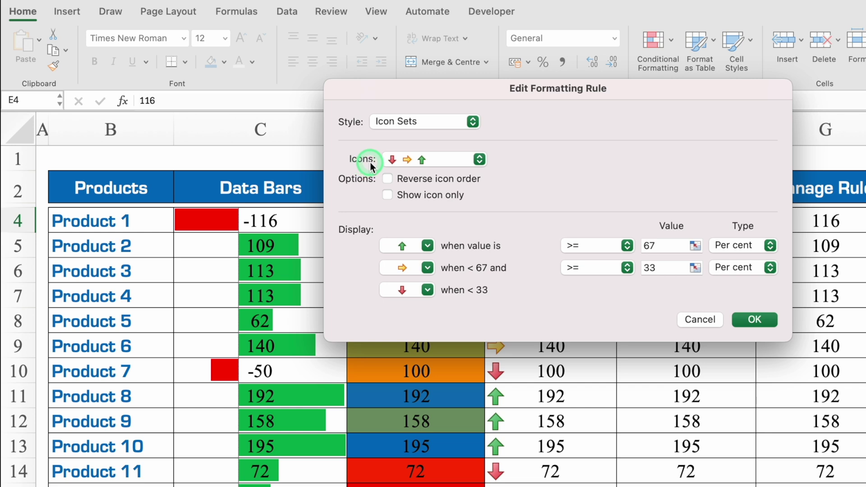
click(480, 160)
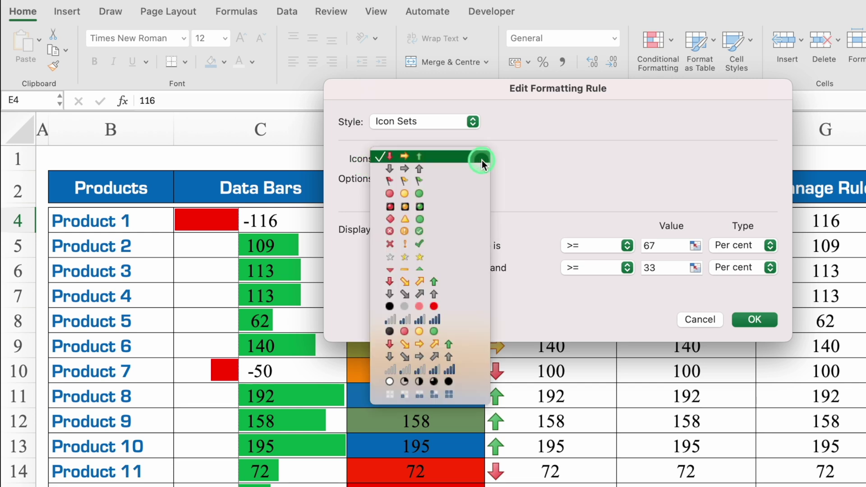
click(451, 183)
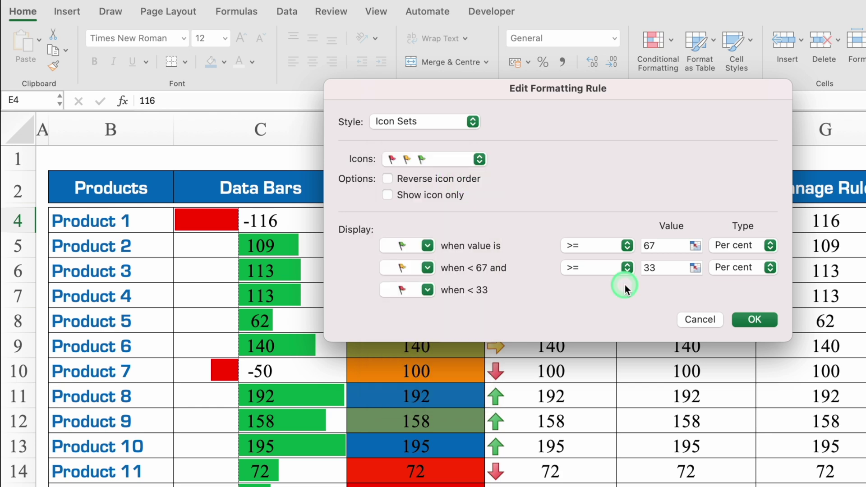
click(754, 319)
click(594, 479)
click(710, 311)
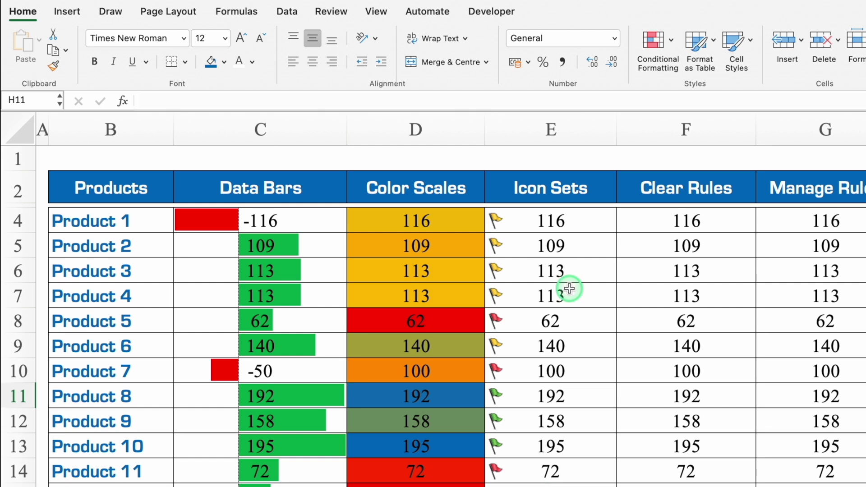
Step: Copy the Color Scales values with their formatting from D4:D18 into the Clear Rules column, starting at F4
click(691, 223)
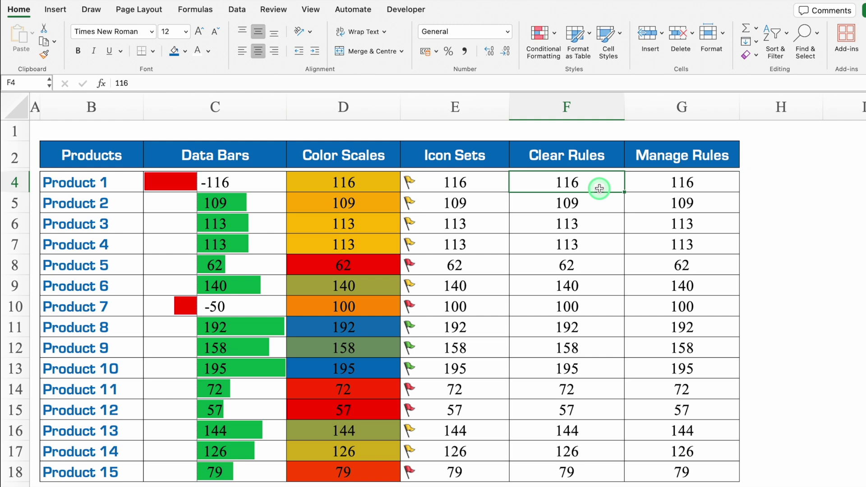
drag(377, 180, 376, 470)
key(super+c)
click(571, 183)
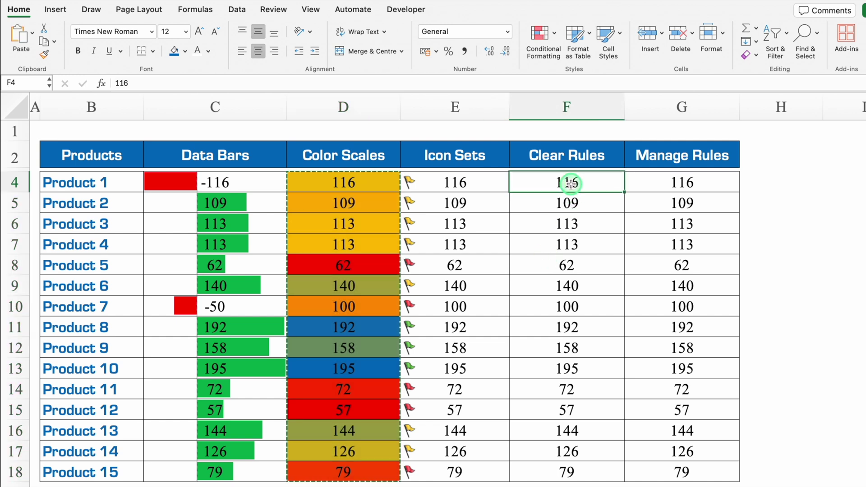
key(super+v)
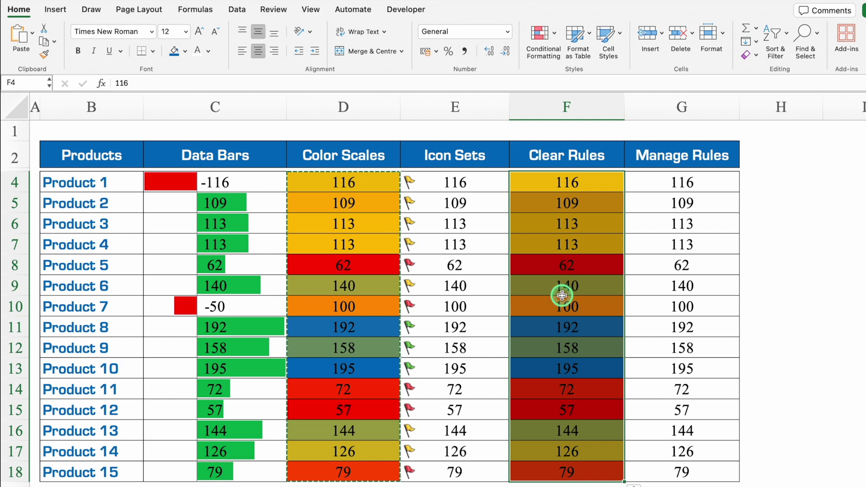
key(Escape)
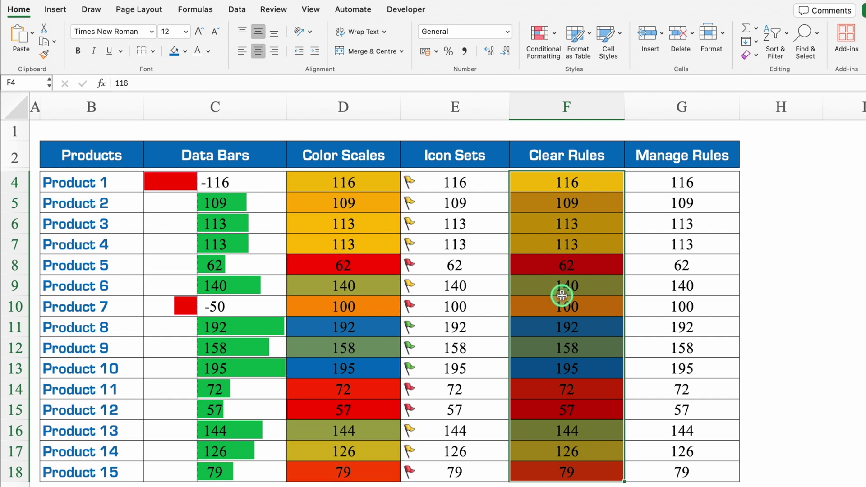
Step: Clear the conditional formatting rules from cell F4 only
click(590, 183)
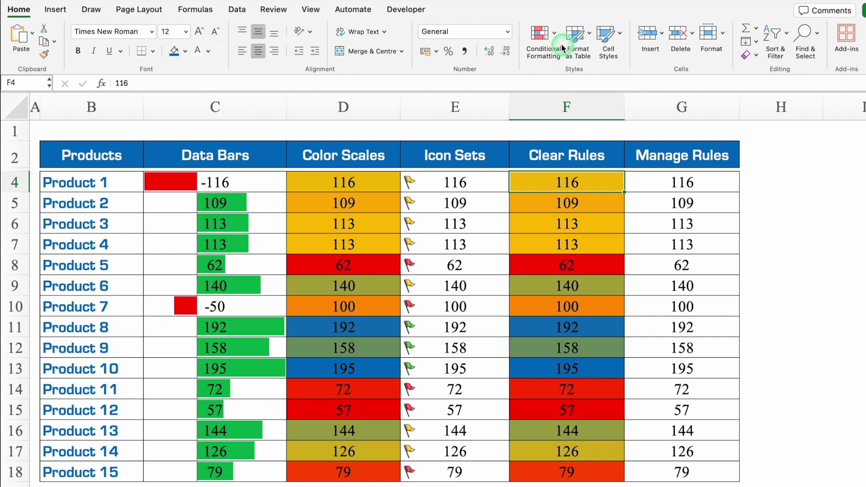
click(554, 34)
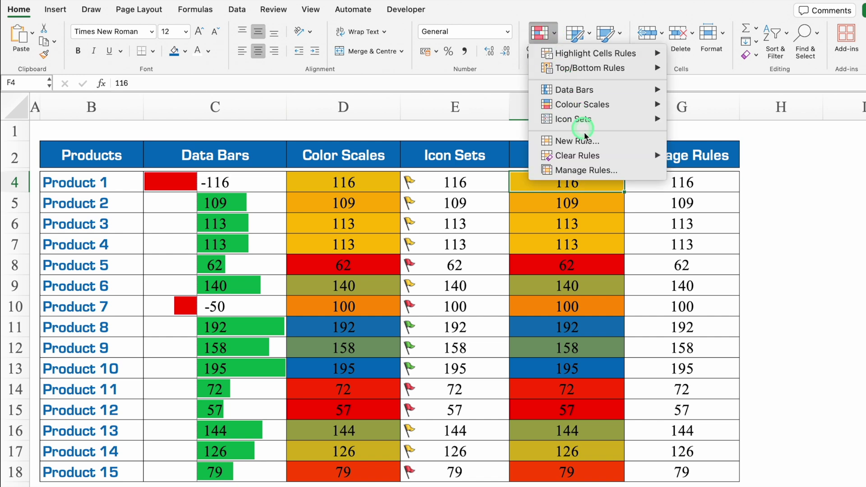
mouse_move(586, 153)
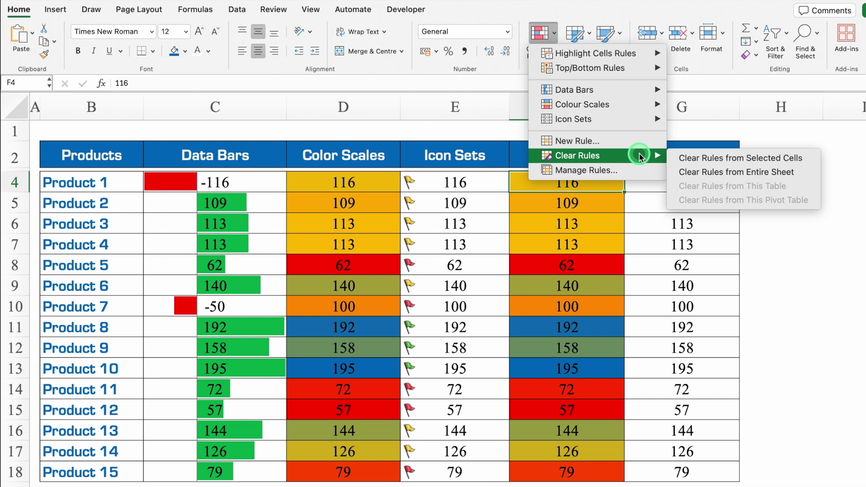
click(806, 162)
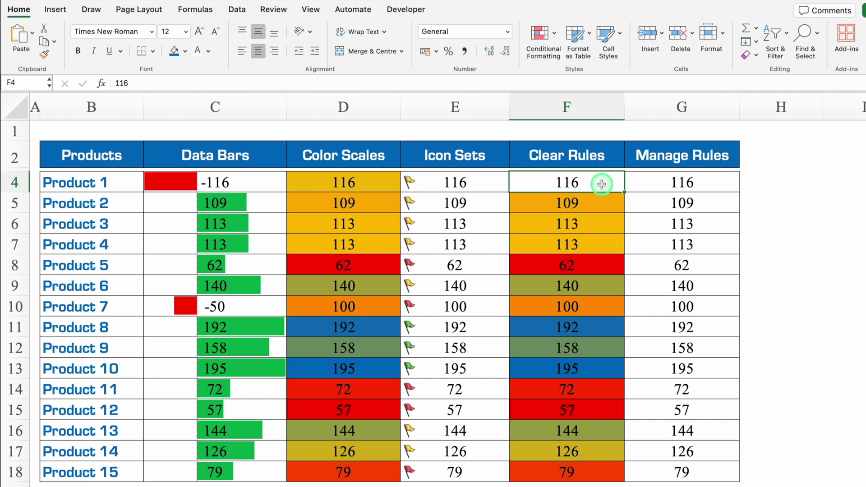
Step: Try clearing the conditional formatting rules from the selected range F4:F18, and undo the clearing
key(ctrl+shift+Down)
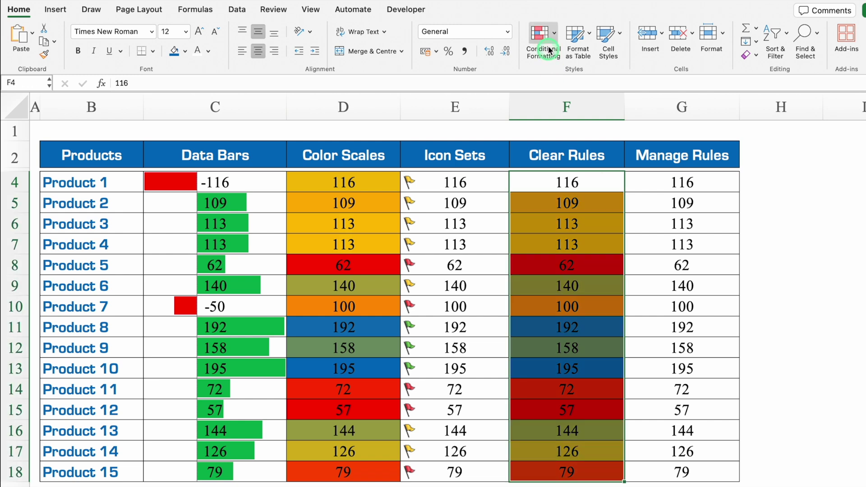
click(555, 35)
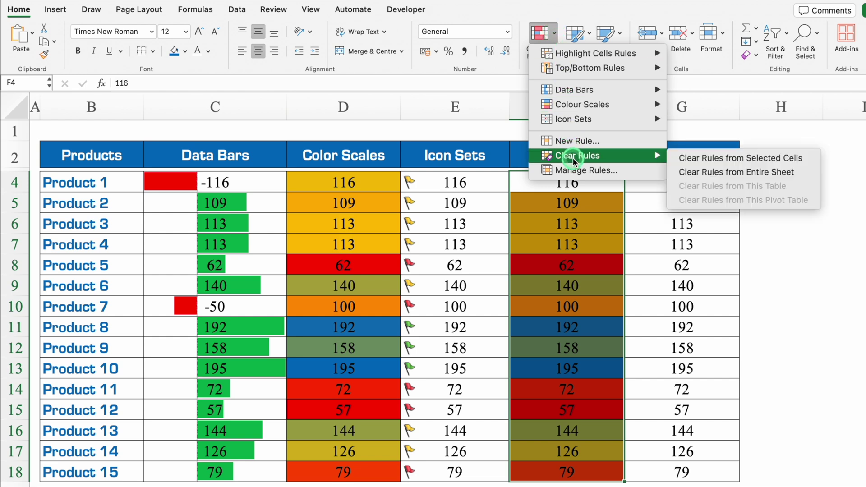
click(640, 156)
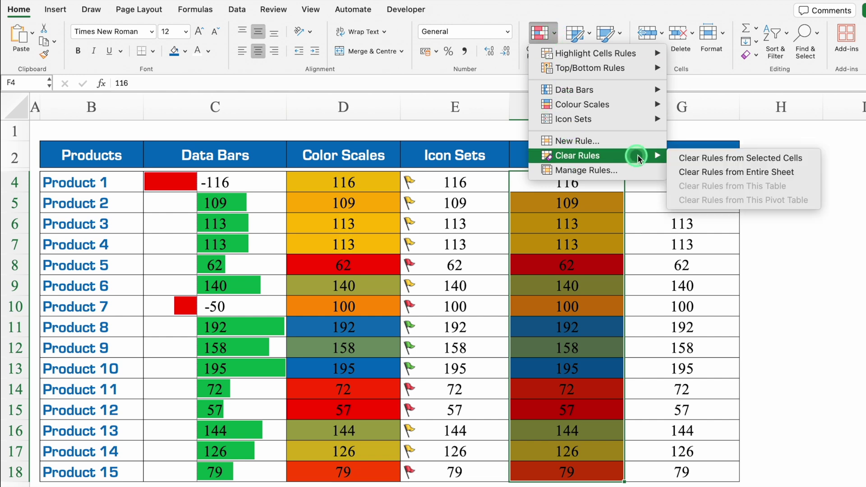
click(739, 161)
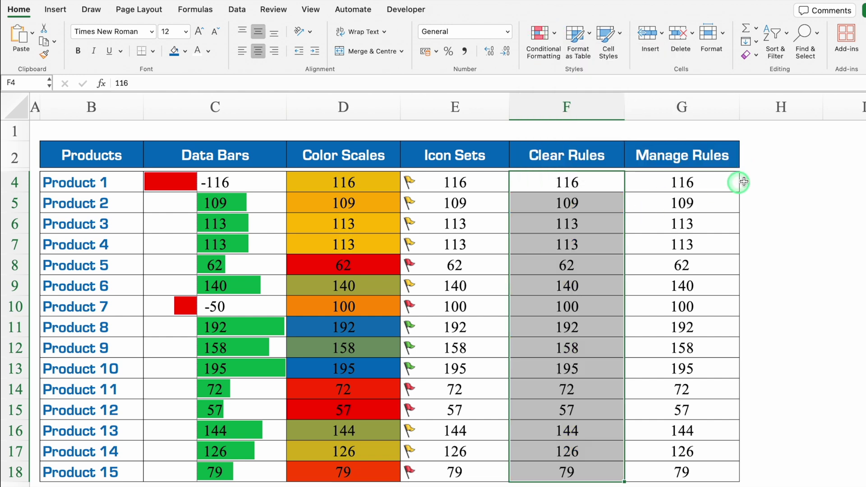
click(774, 184)
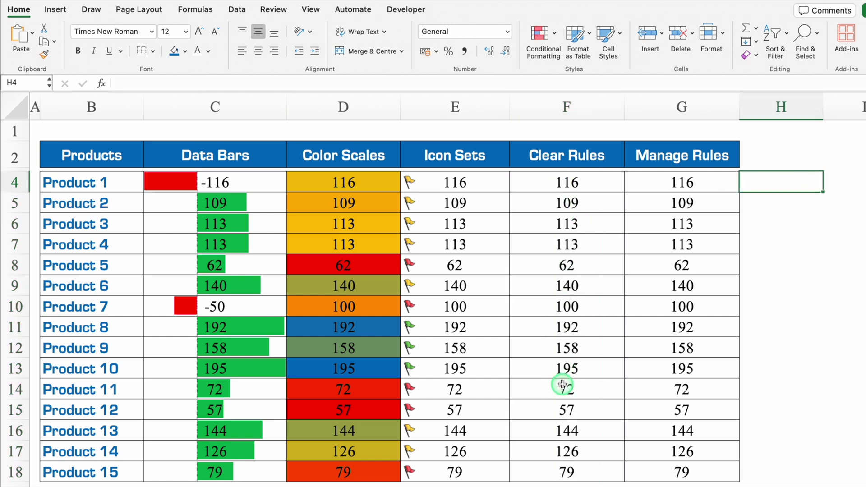
key(super+z)
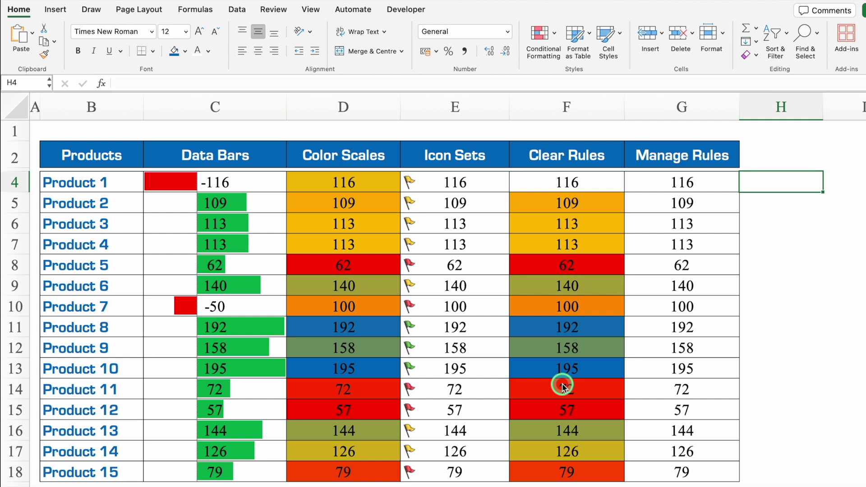
Step: Try clearing the conditional formatting rules from the entire sheet
click(480, 245)
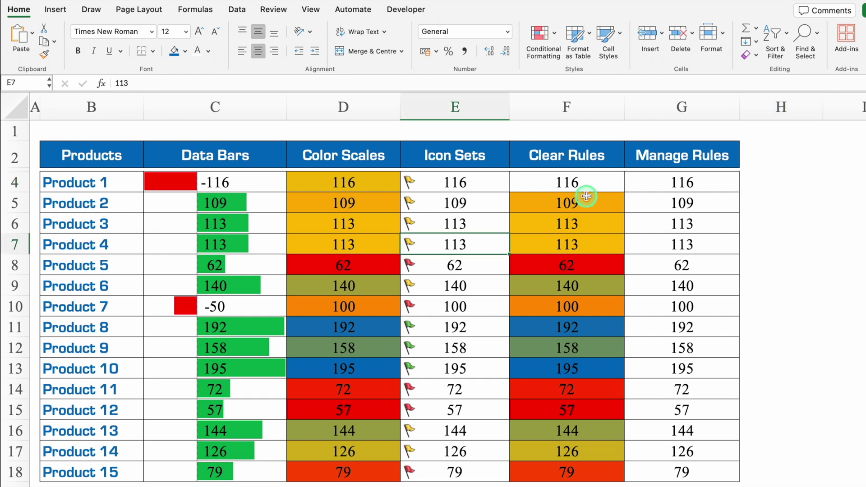
click(769, 226)
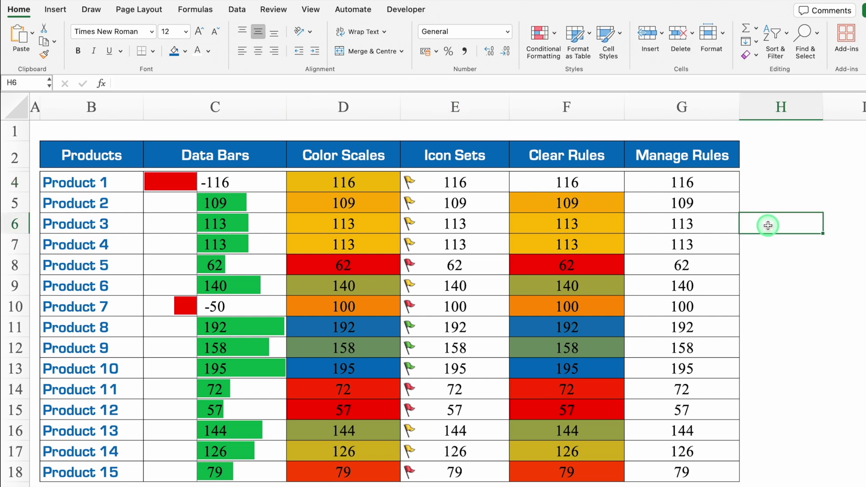
click(476, 245)
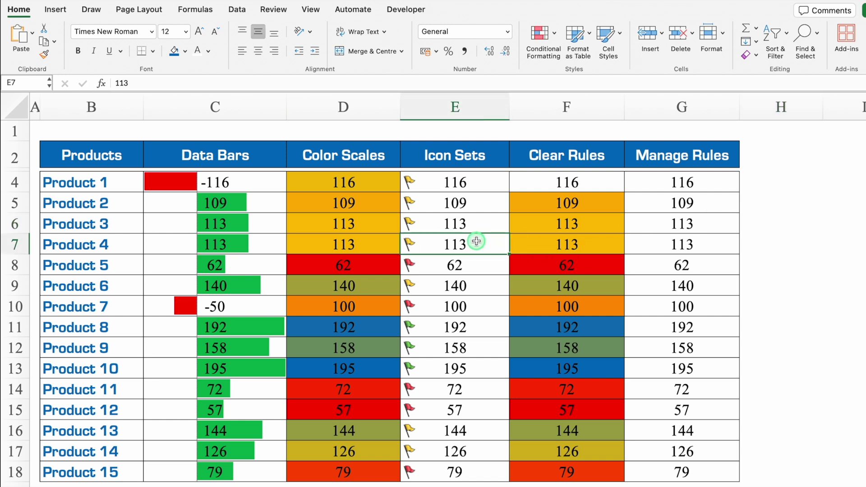
click(555, 33)
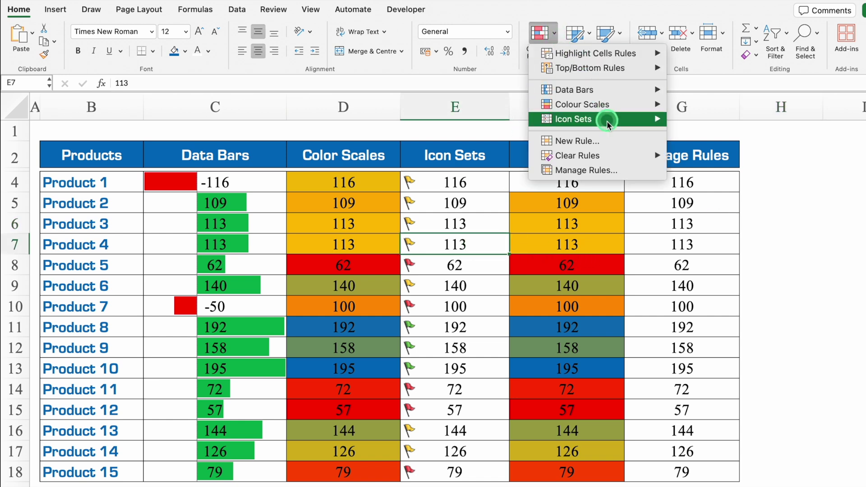
click(616, 157)
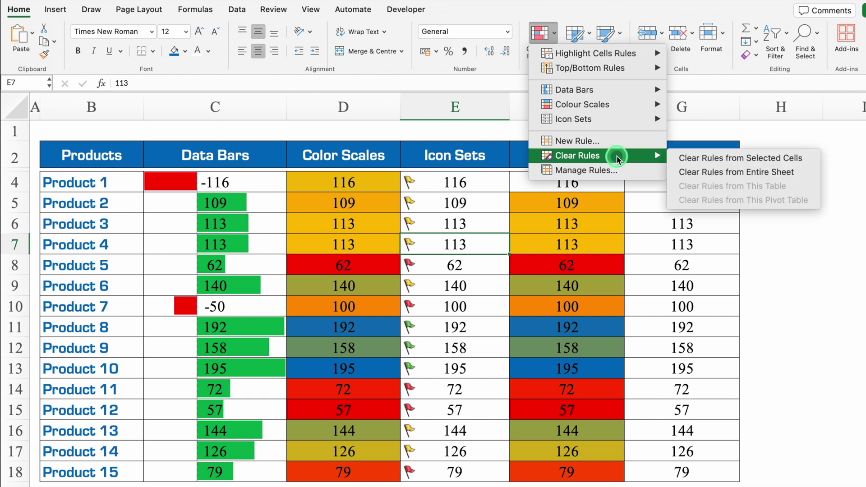
click(792, 176)
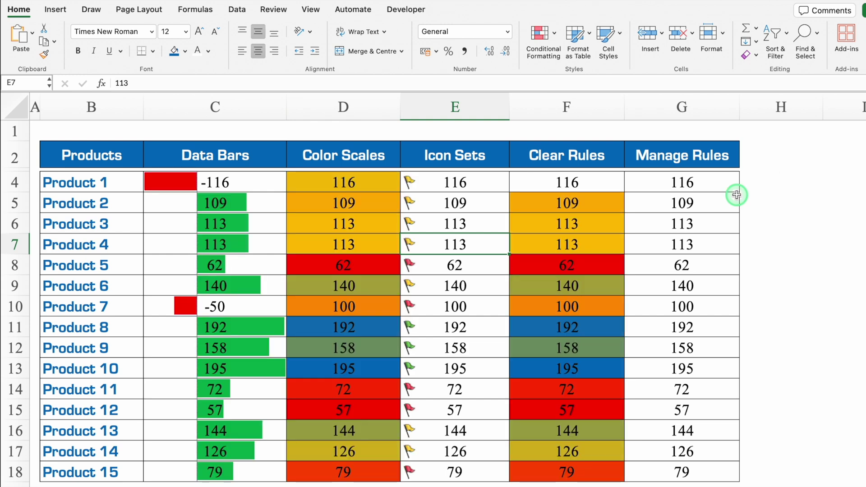
Step: Apply a Top 10 Items rule with light red fill and dark red text to the Manage Rules column's values in G4:G18
click(692, 183)
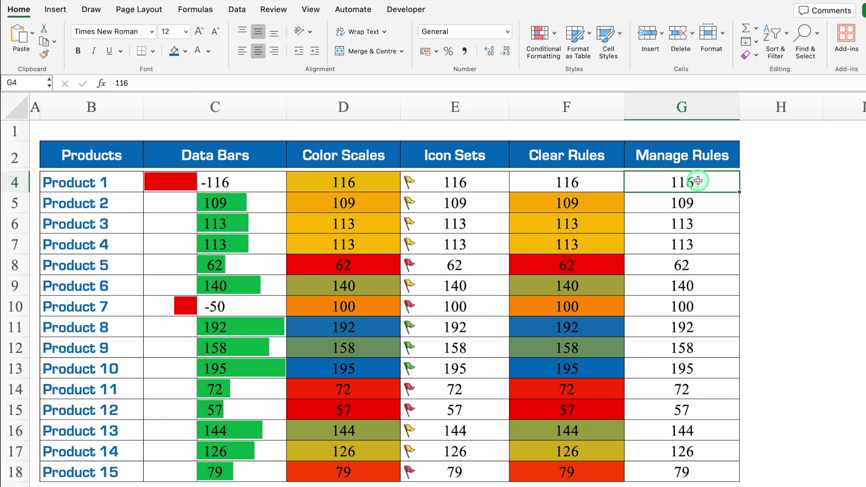
key(ctrl+shift+Down)
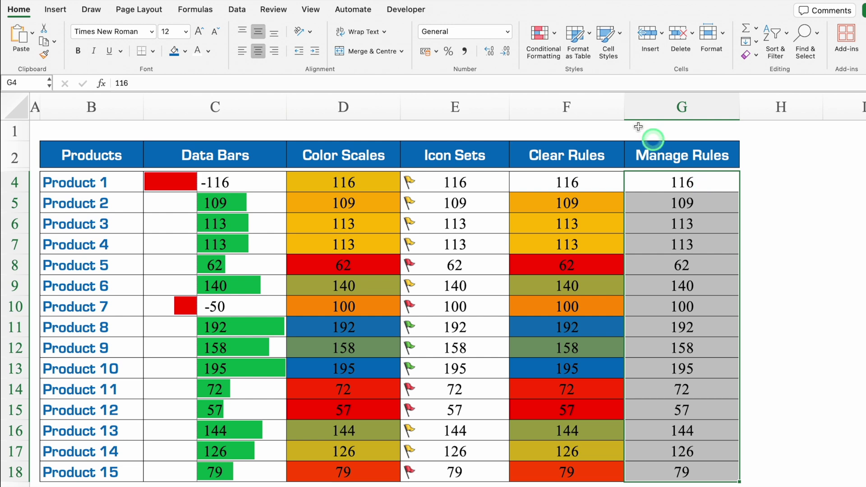
click(554, 34)
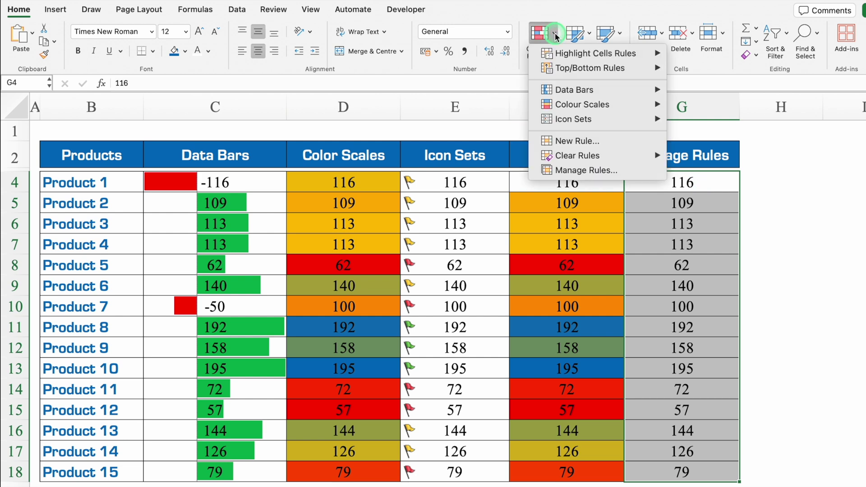
mouse_move(581, 72)
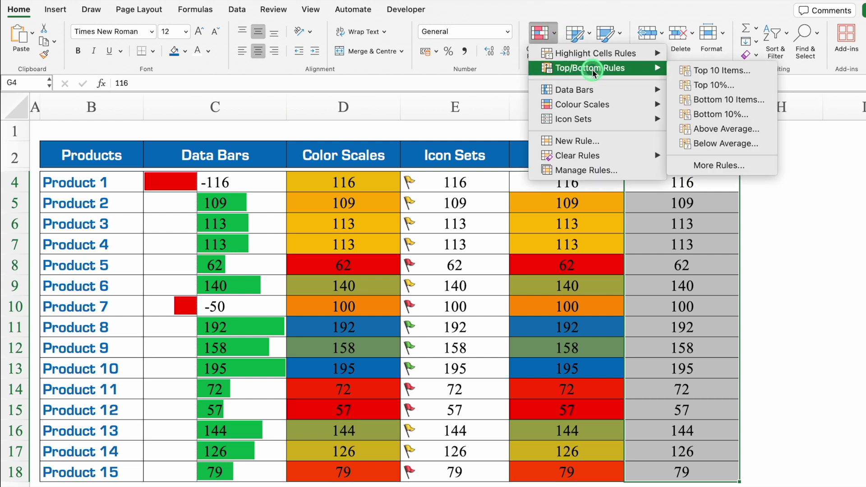
click(726, 71)
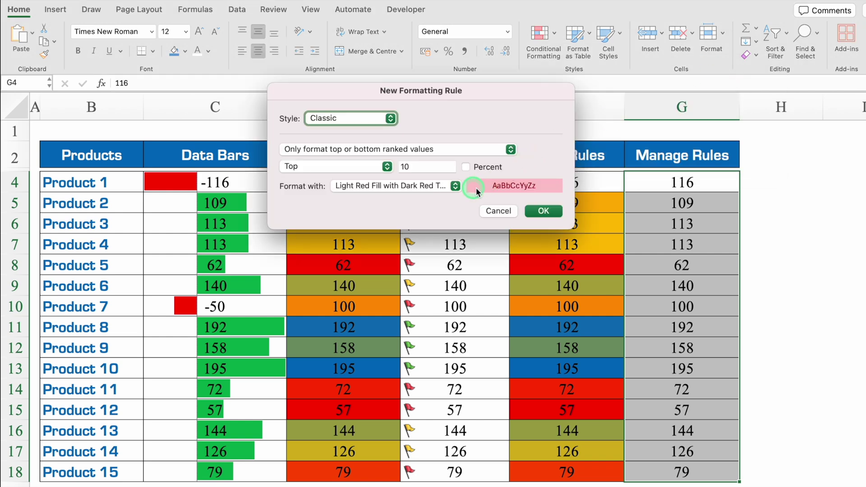
click(544, 211)
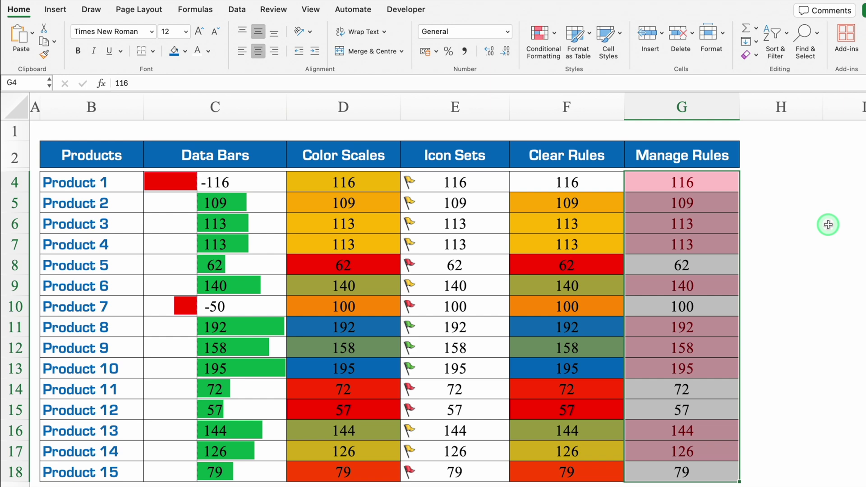
Step: Edit the Top 10 rule on G4:G18 to use Yellow Fill with Dark Yellow Text, and apply the change
click(555, 33)
mouse_move(583, 129)
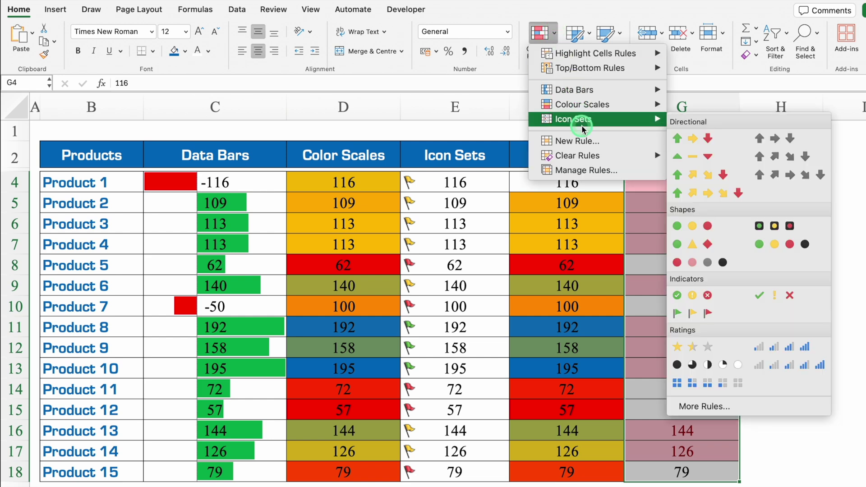
mouse_move(607, 162)
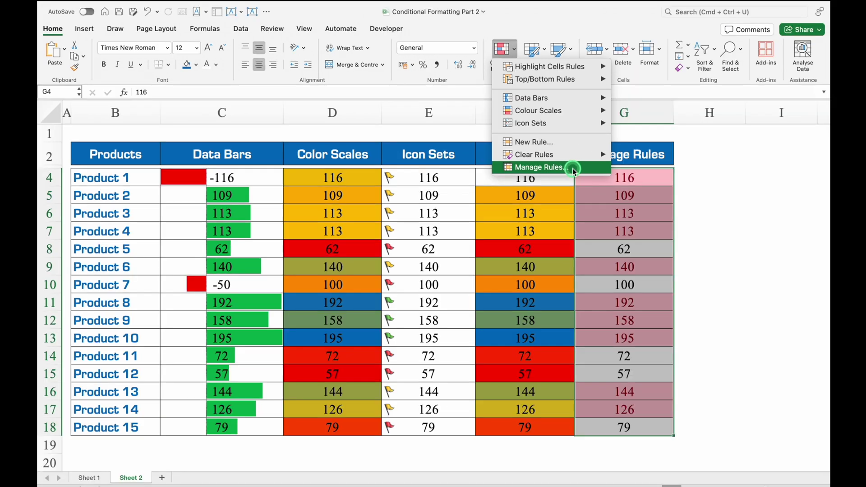
click(622, 171)
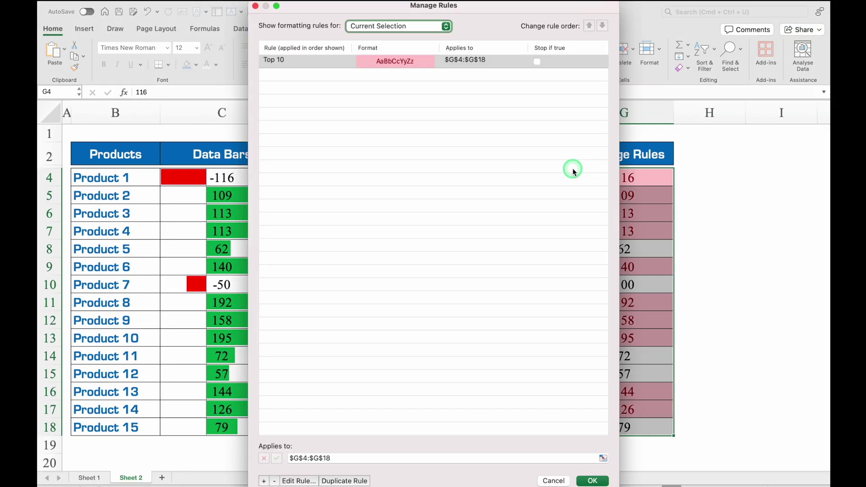
click(336, 64)
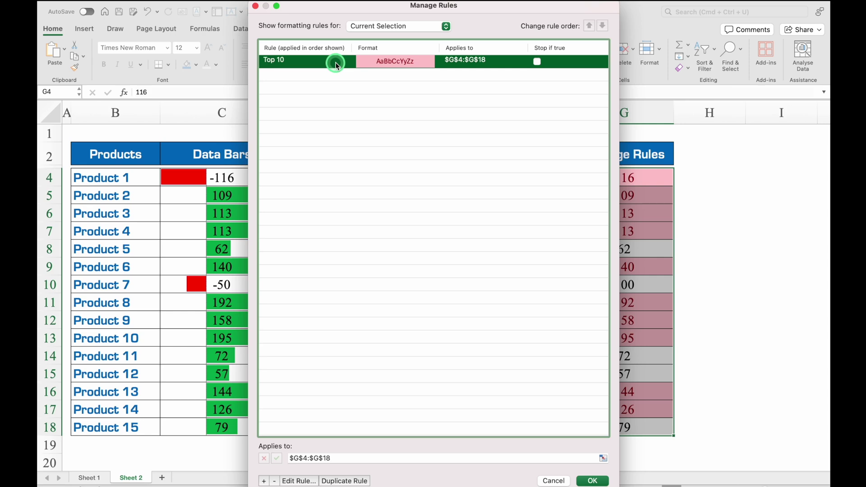
click(304, 482)
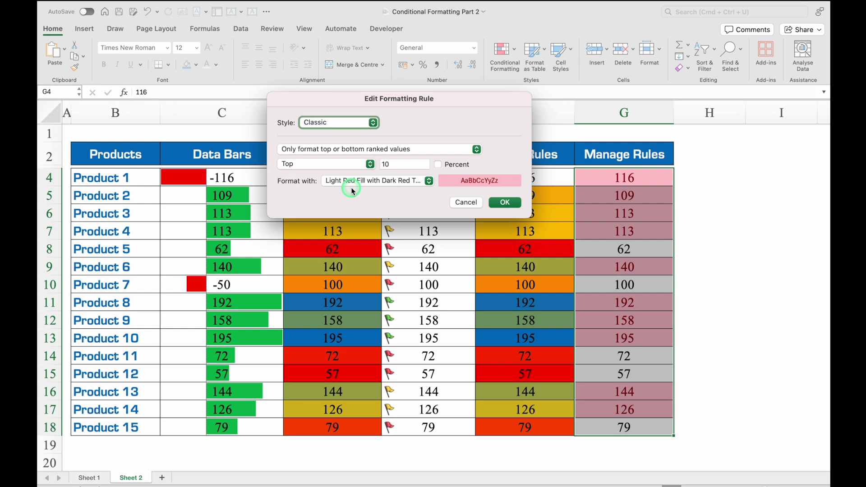
click(371, 164)
click(368, 164)
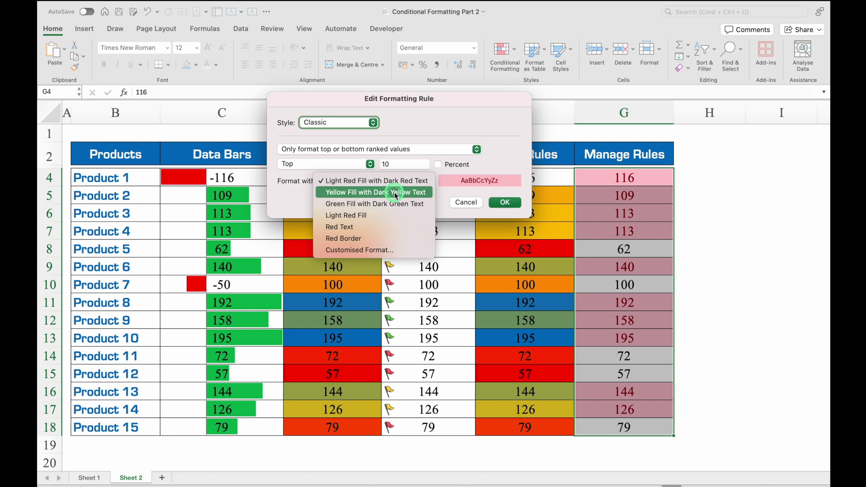
click(395, 194)
click(505, 202)
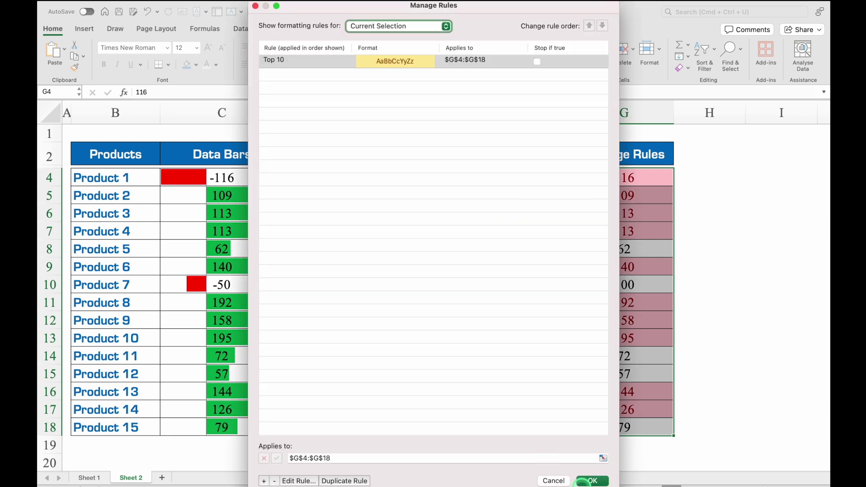
click(591, 478)
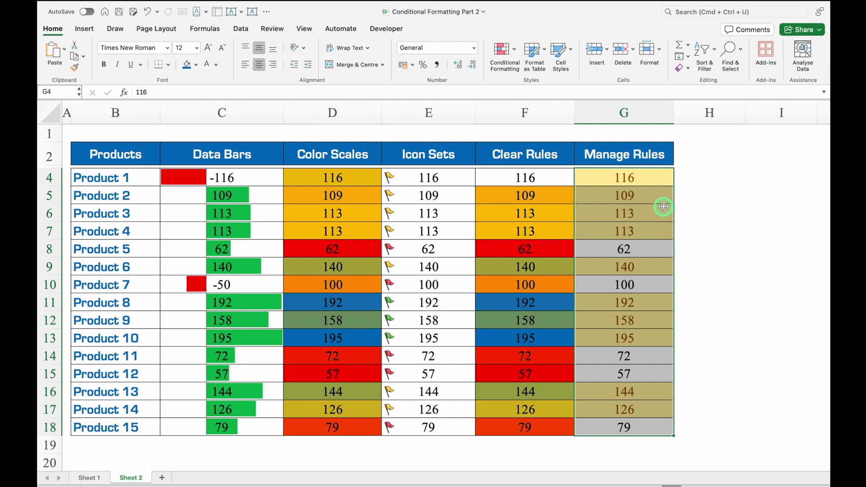
Step: Edit the rule on G4:G18 to format the top 3 values with Green Fill with Dark Green Text, and apply it
click(515, 48)
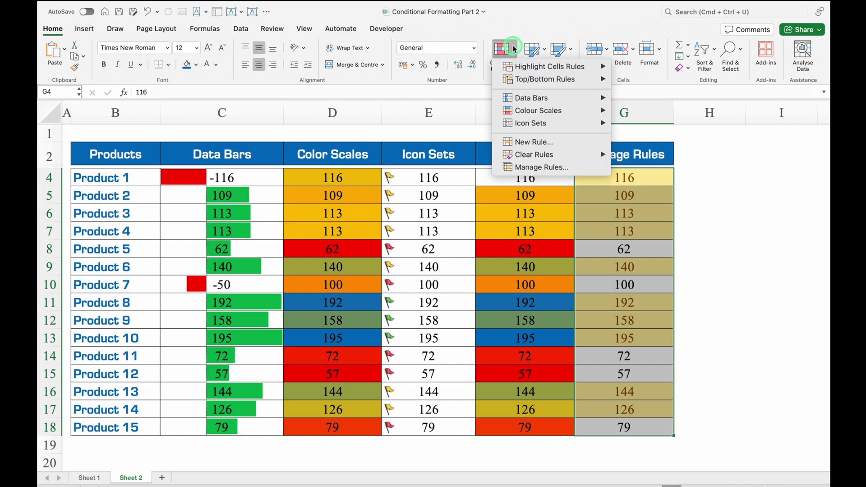
click(542, 170)
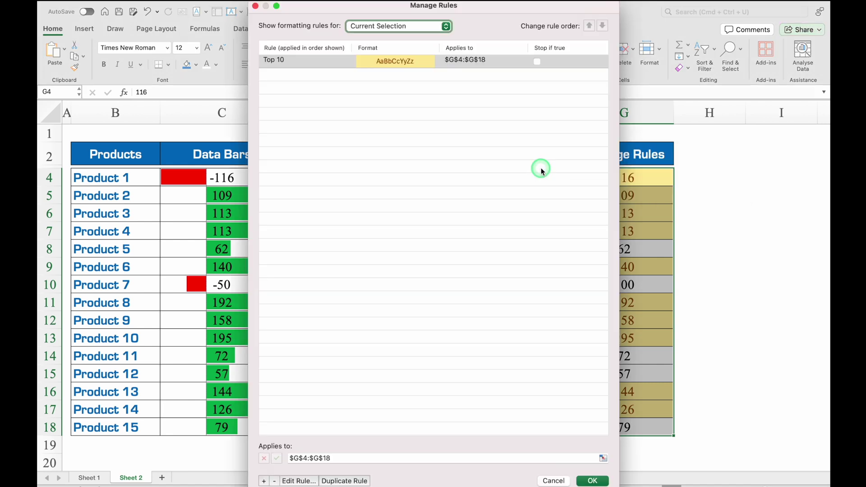
click(345, 62)
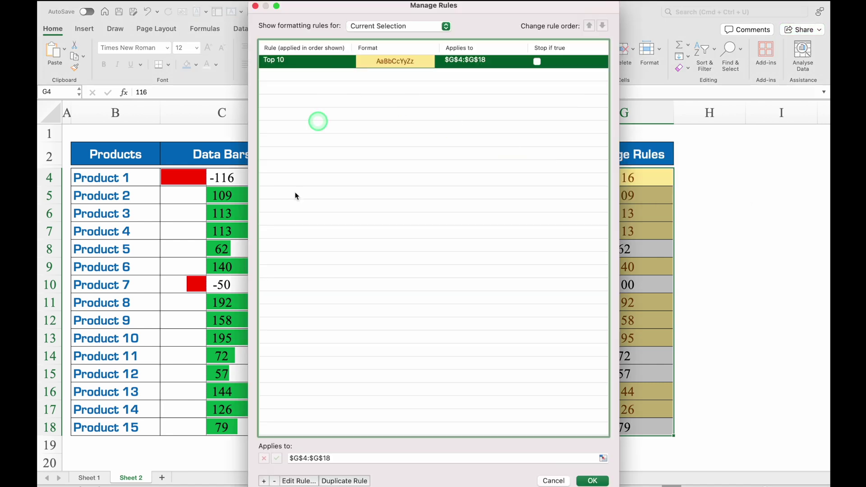
click(299, 481)
click(399, 163)
click(399, 164)
key(BackSpace)
key(BackSpace)
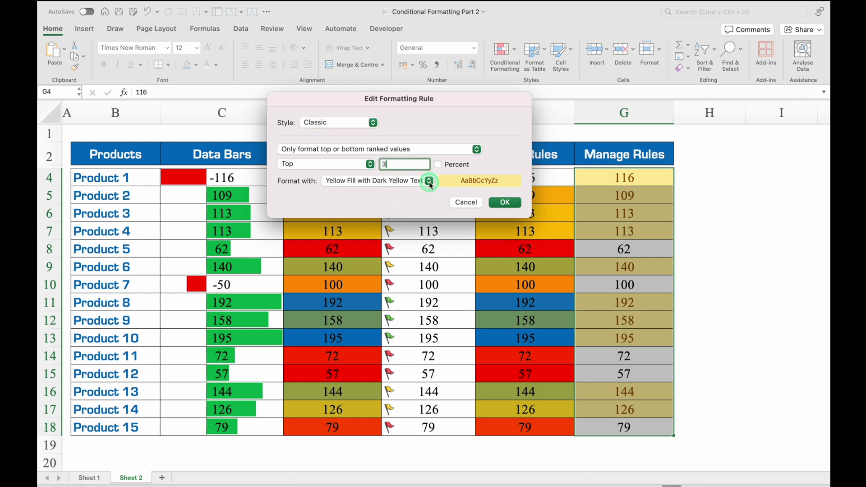
click(429, 181)
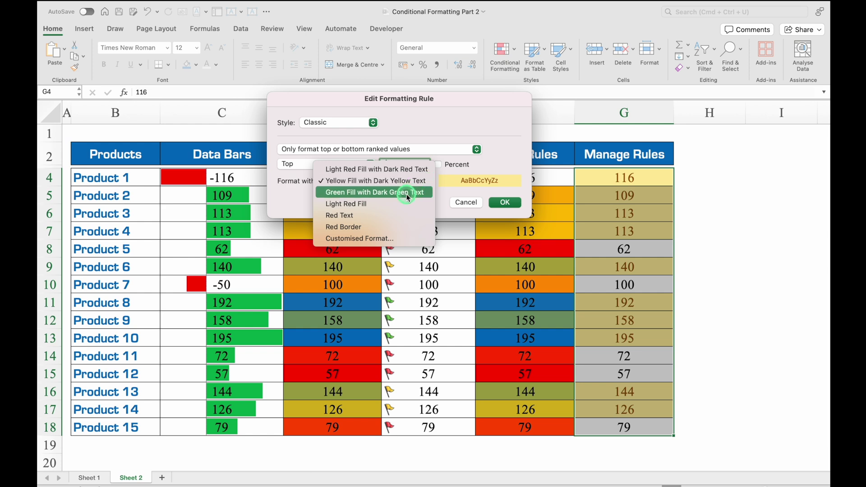
click(417, 197)
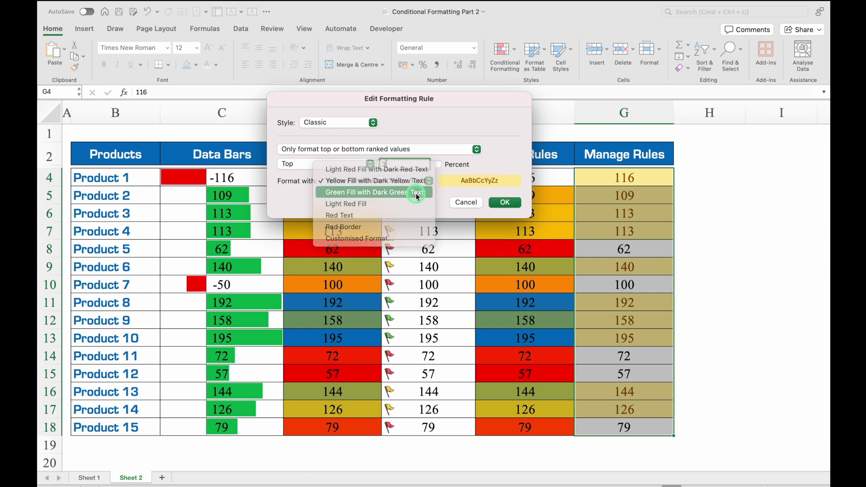
click(508, 203)
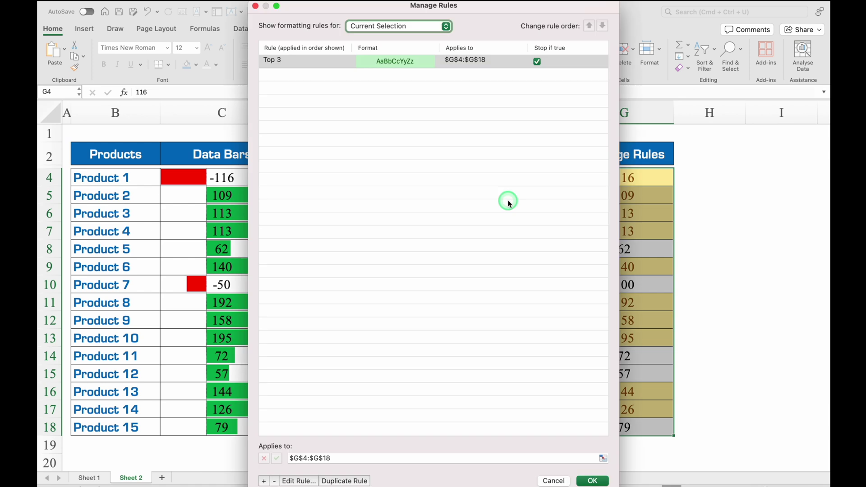
click(593, 479)
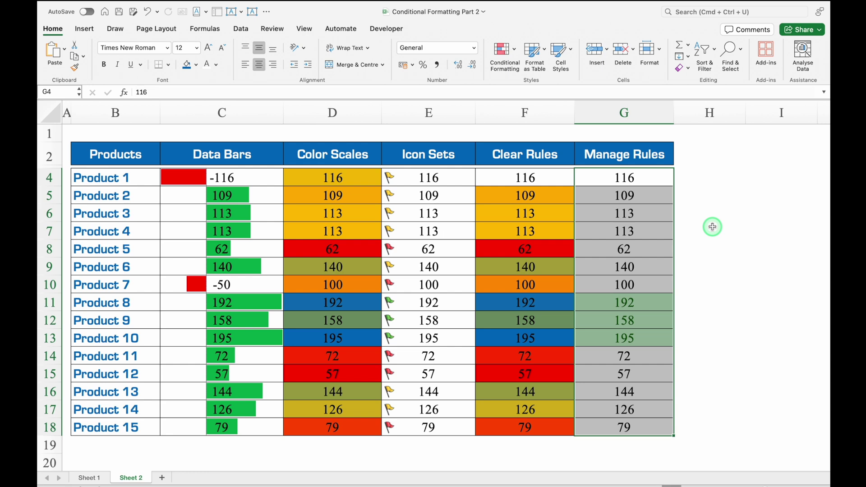
Step: Duplicate the Top 3 rule for G4:G18 in the rules manager
click(515, 50)
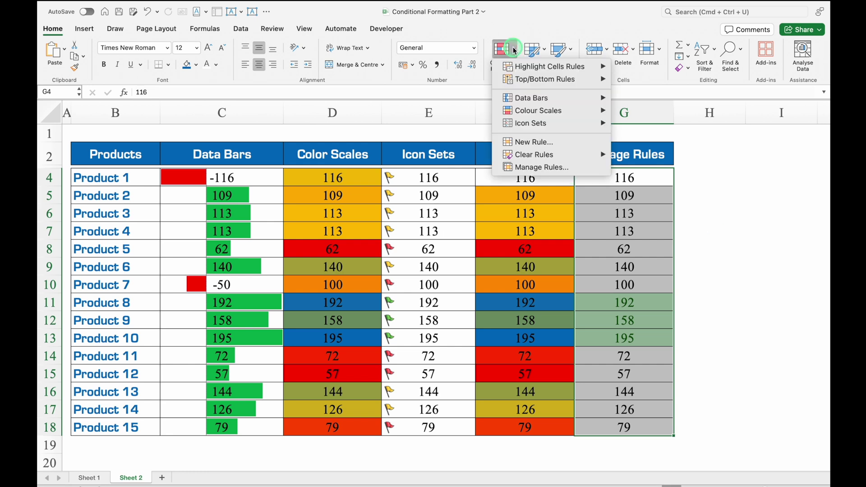
click(531, 168)
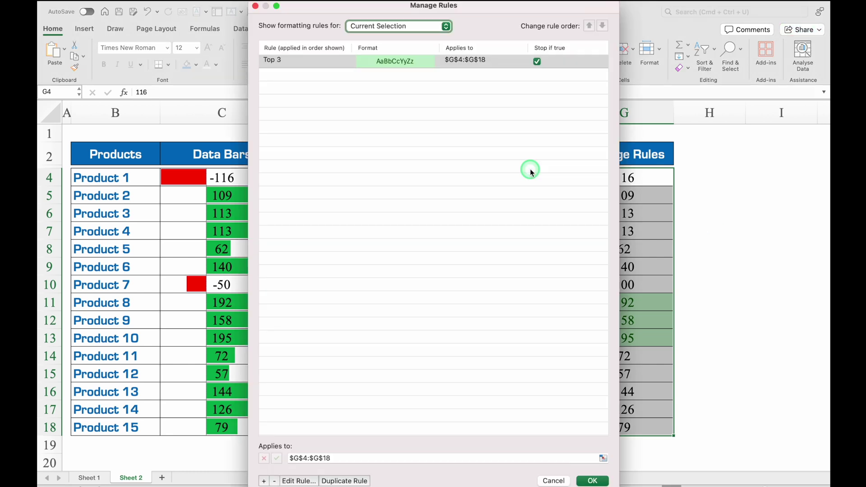
click(331, 63)
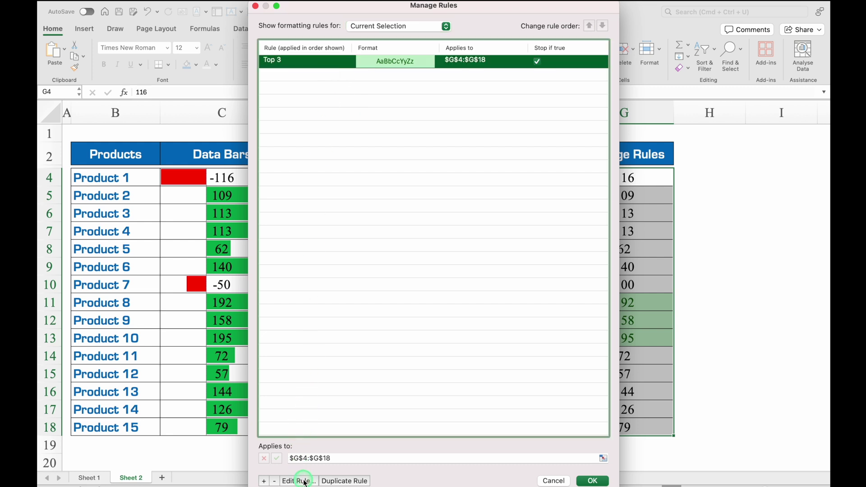
click(344, 482)
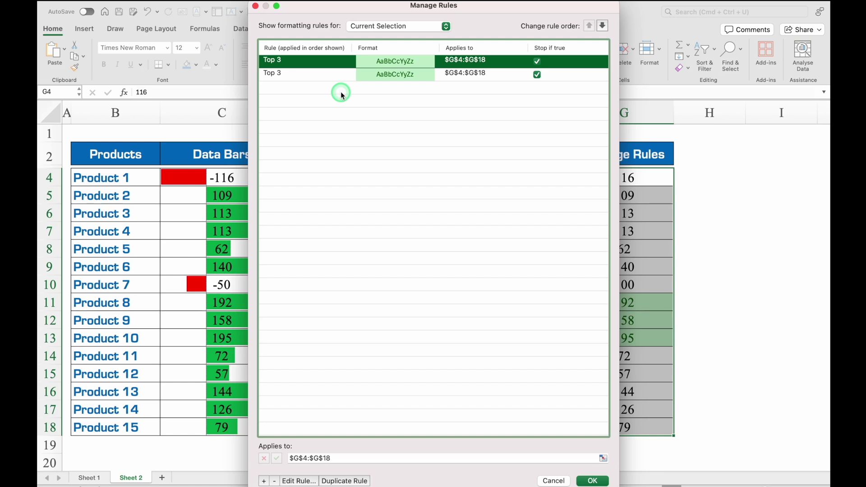
Step: Change the first of the two Top 3 rules to Bottom 3 with Light Red Fill with Dark Red Text, and apply the rules
click(332, 64)
click(300, 482)
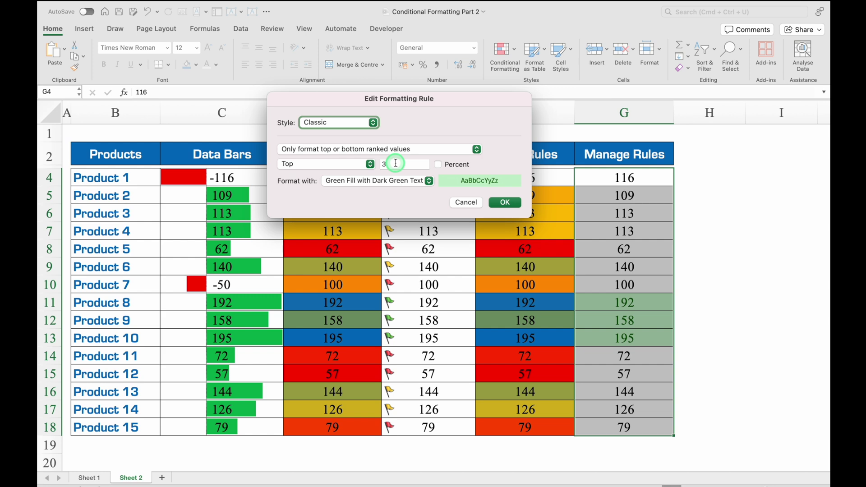
click(371, 164)
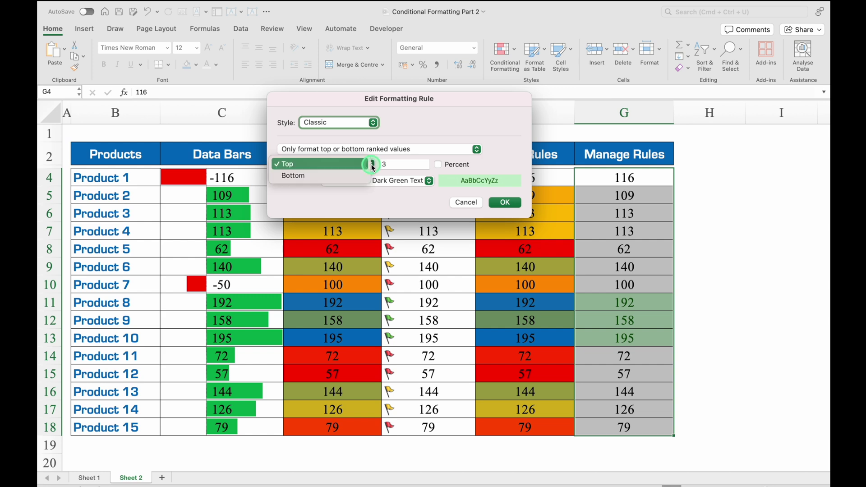
click(338, 176)
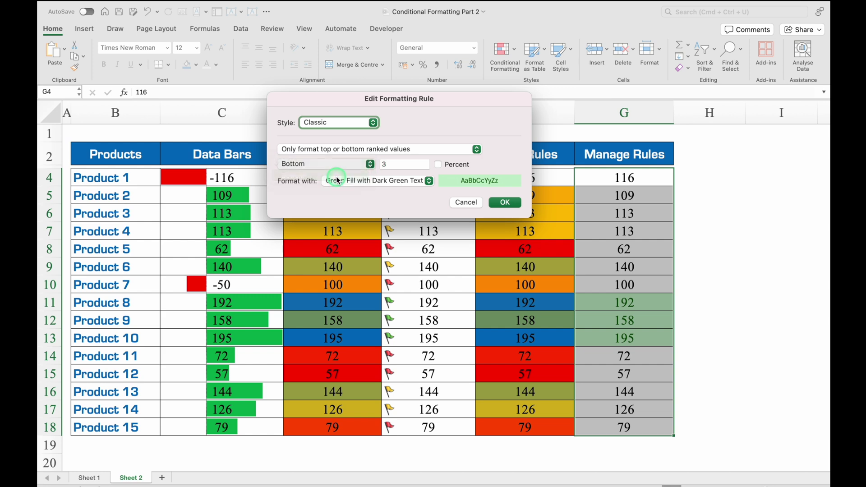
click(430, 181)
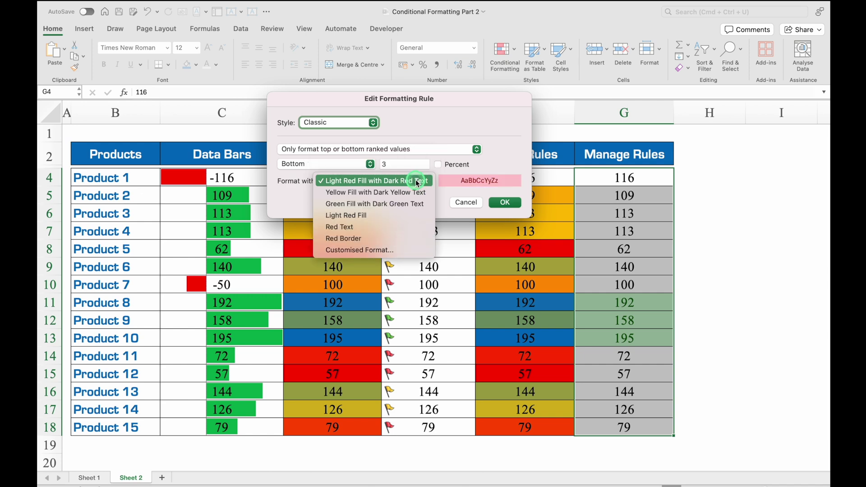
click(416, 182)
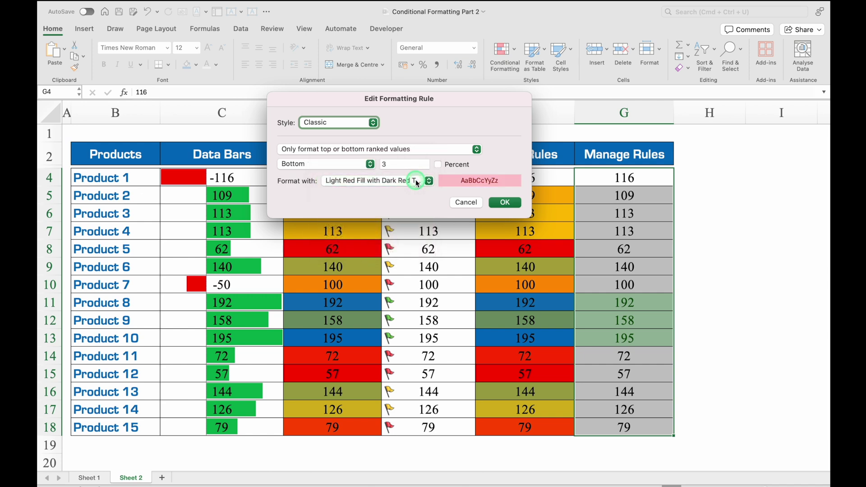
click(508, 204)
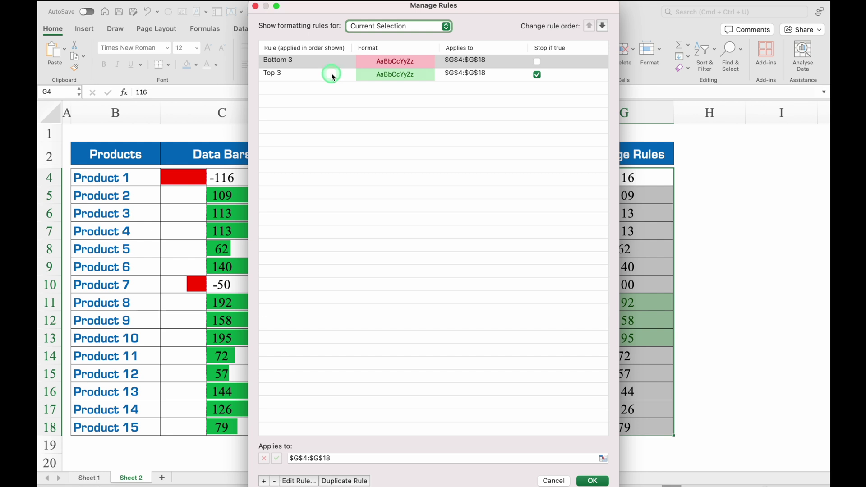
click(497, 352)
click(593, 481)
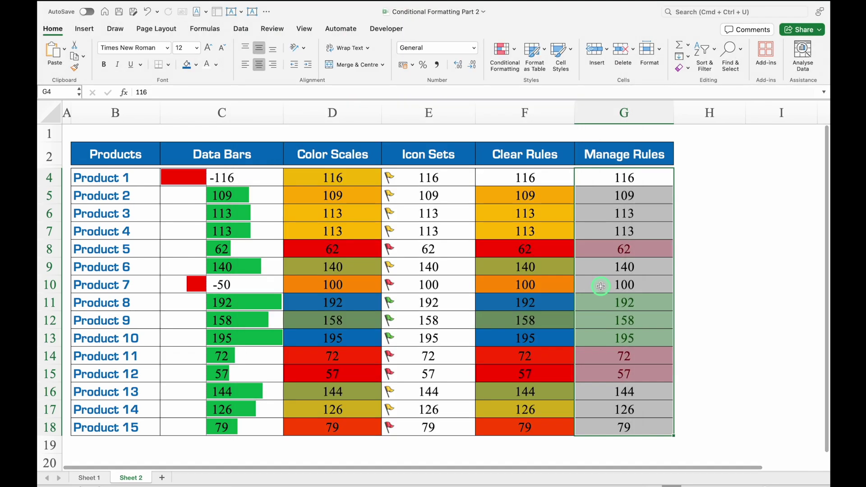
click(713, 230)
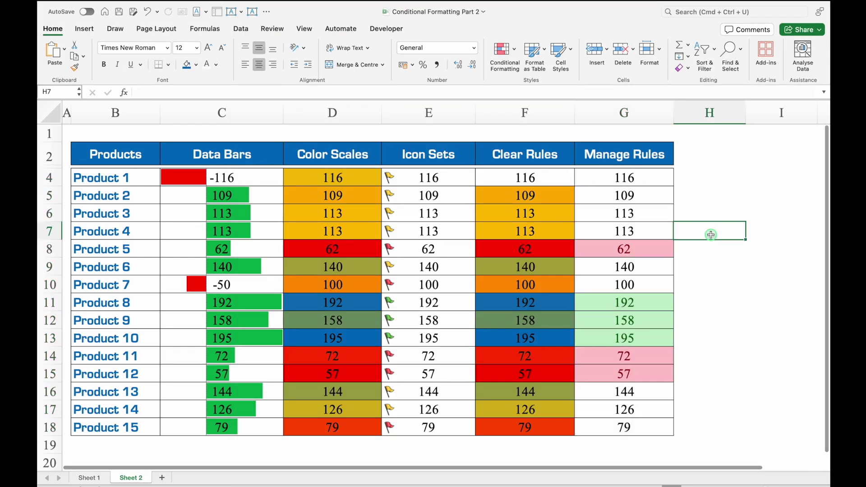
Step: Examine the green and red highlighted cells in the Manage Rules column
click(647, 299)
click(648, 326)
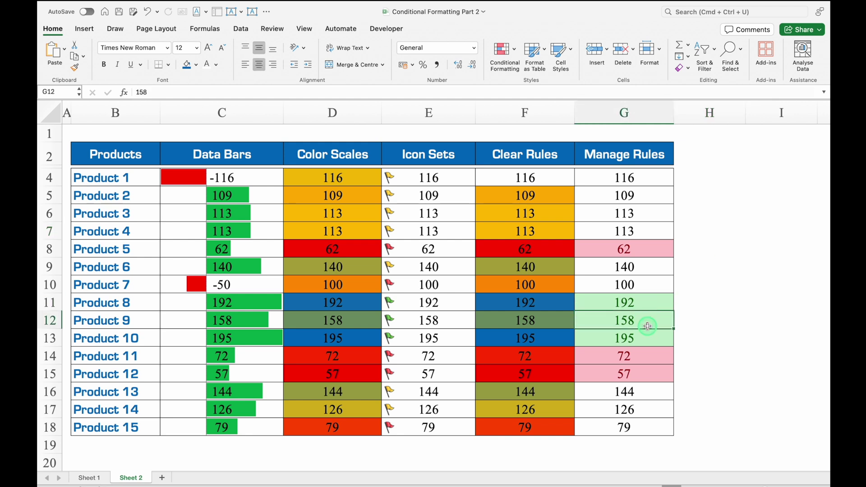
click(652, 249)
click(650, 357)
click(651, 372)
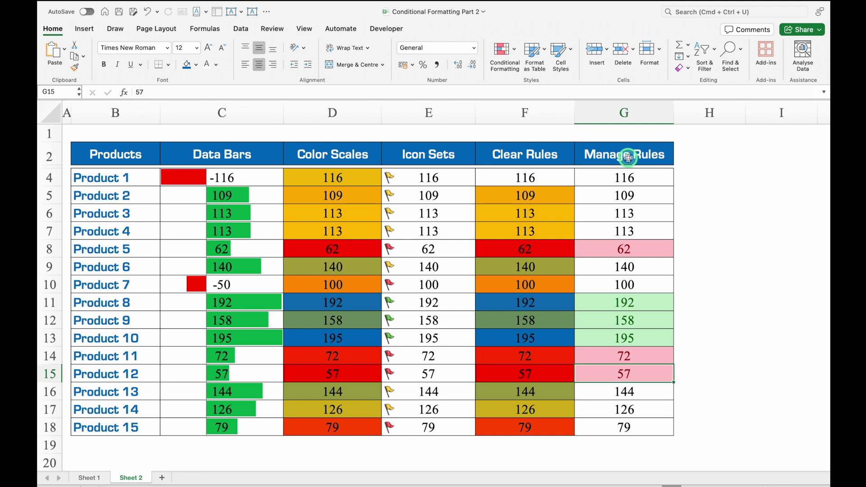
Step: Start creating a new conditional formatting rule
click(516, 49)
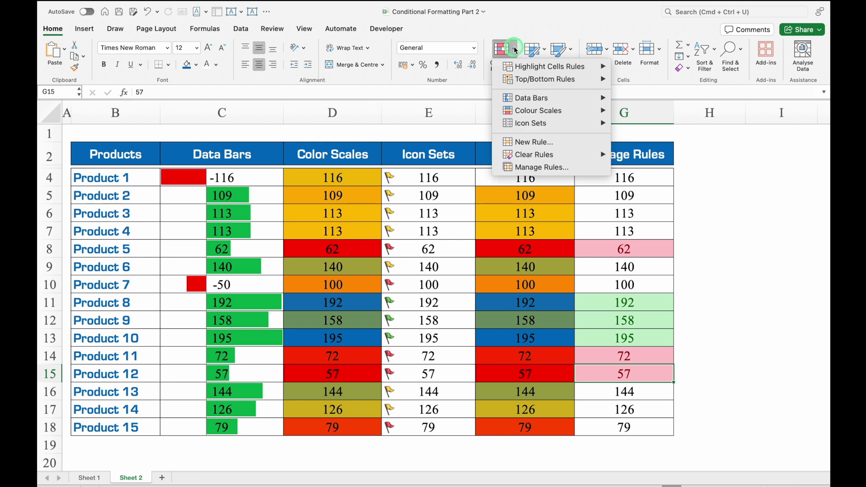
click(562, 144)
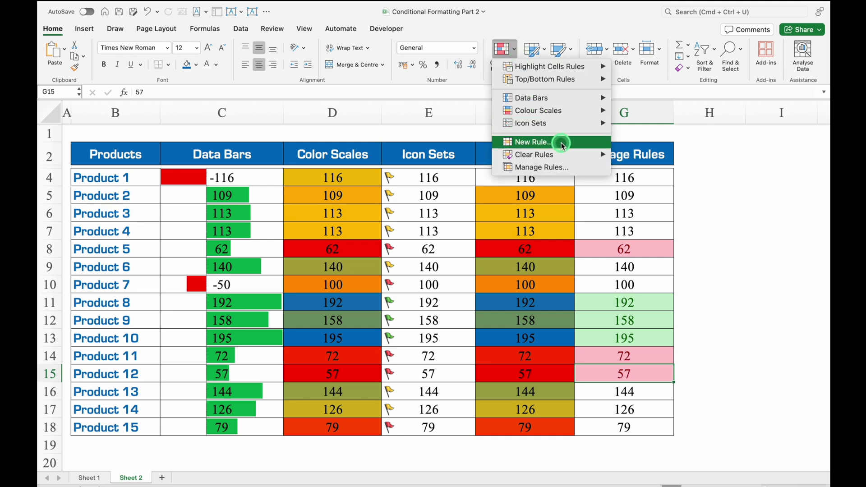